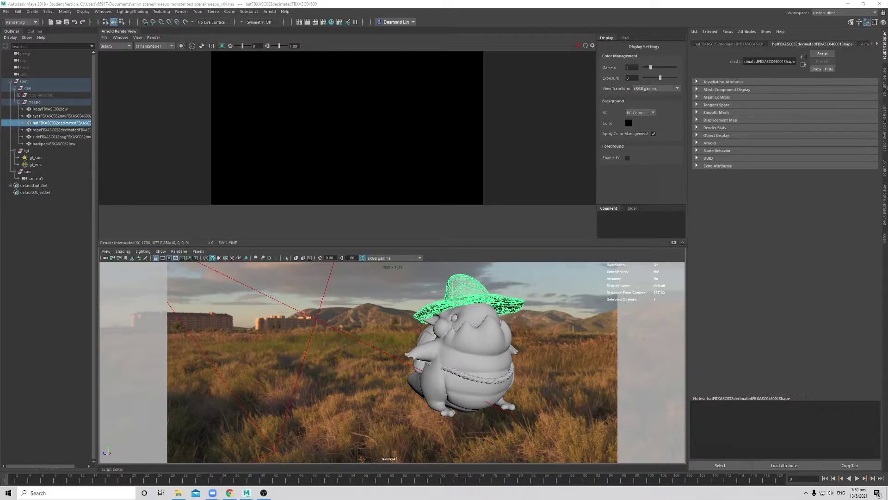
Open Render Setup, collapse the Property Editor, and show Render Settings on the Arnold Renderer tab.
{"action": "left_click", "coordinate": [340, 22]}
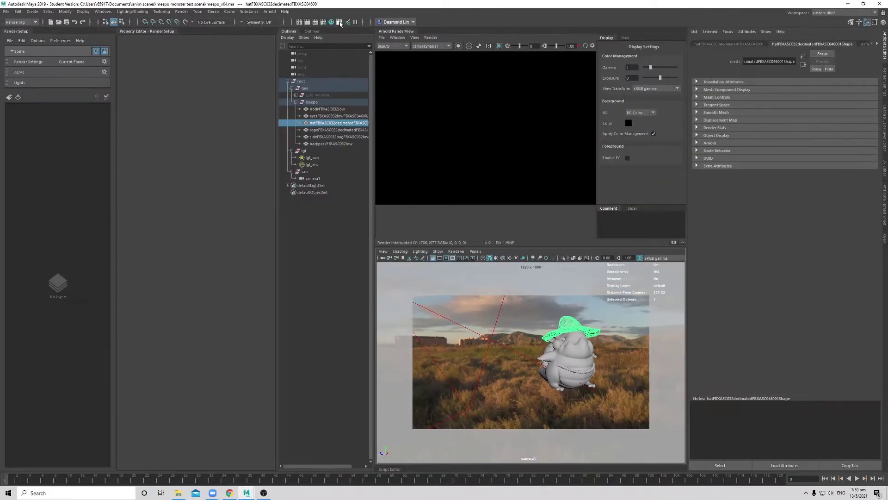
{"action": "left_click", "coordinate": [153, 32]}
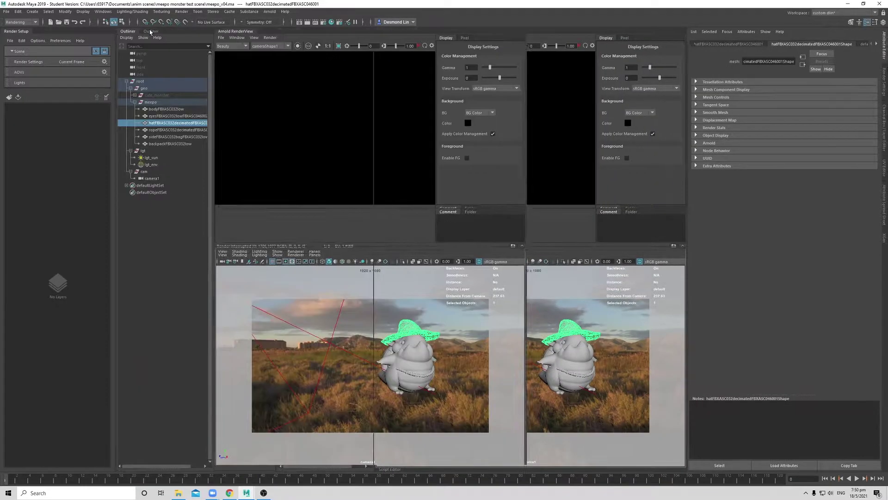
{"action": "left_click", "coordinate": [886, 91]}
{"action": "left_click", "coordinate": [762, 60]}
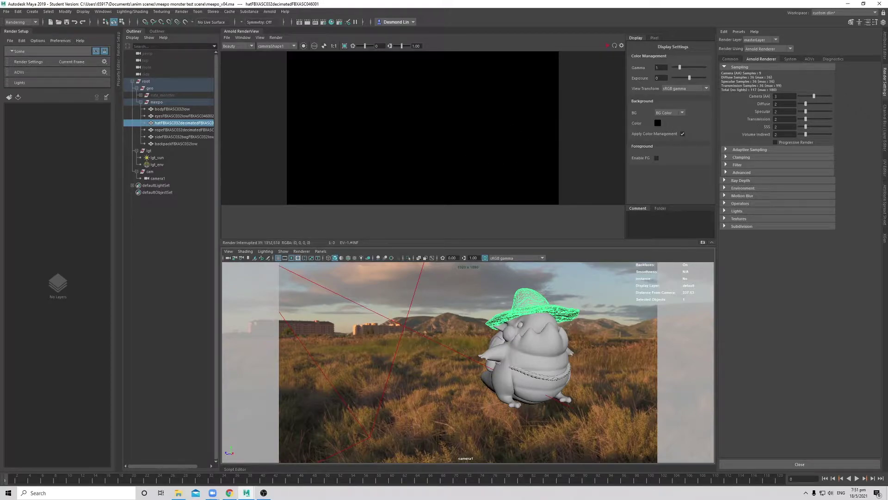
Raise the Camera (AA) samples and set Diffuse samples to 2 and Specular to 3.
{"action": "left_click_drag", "start_coordinate": [815, 96], "coordinate": [752, 108]}
{"action": "left_click", "coordinate": [805, 104]}
{"action": "left_click_drag", "start_coordinate": [812, 115], "coordinate": [814, 96]}
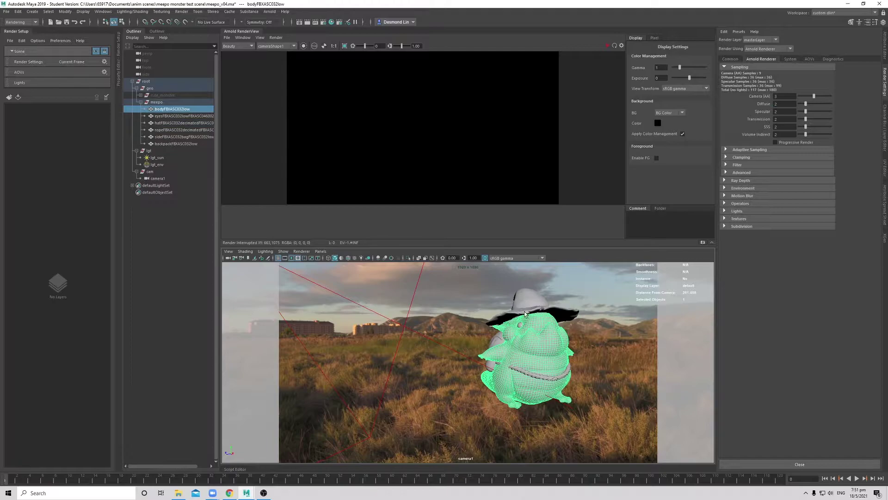
Select the body mesh, the hat mesh and lgt_env in turn to inspect them.
{"action": "left_click", "coordinate": [544, 333]}
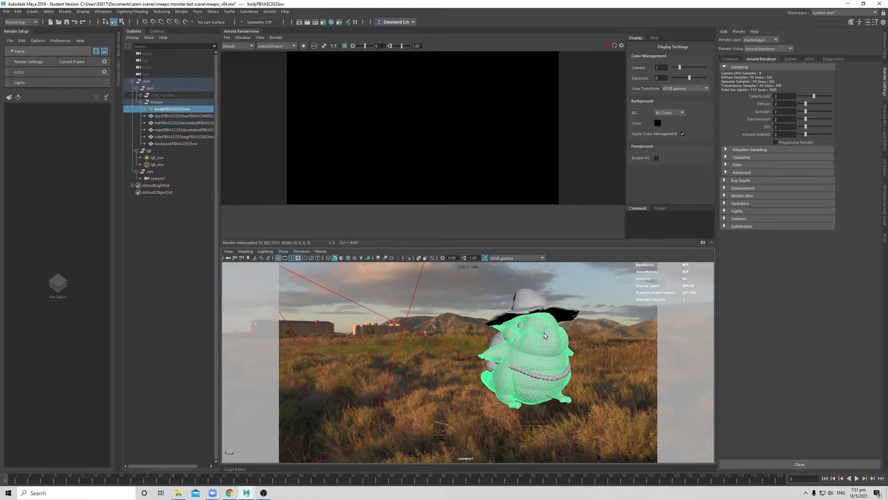
{"action": "left_click", "coordinate": [532, 308]}
{"action": "left_click", "coordinate": [521, 327]}
{"action": "left_click", "coordinate": [534, 307]}
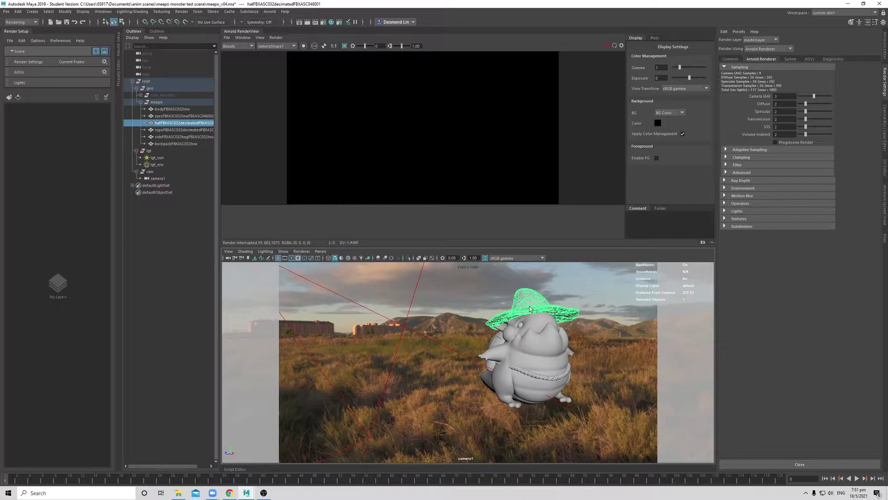
{"action": "left_click", "coordinate": [469, 312]}
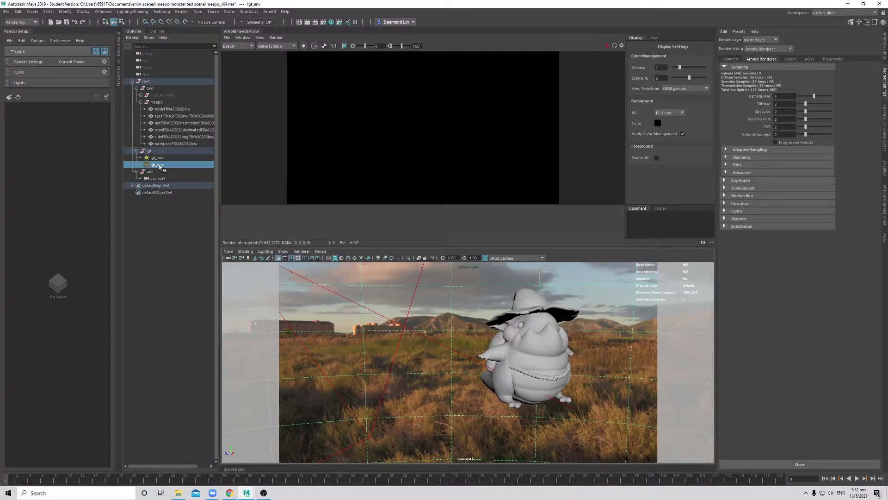
{"action": "key", "text": "Up"}
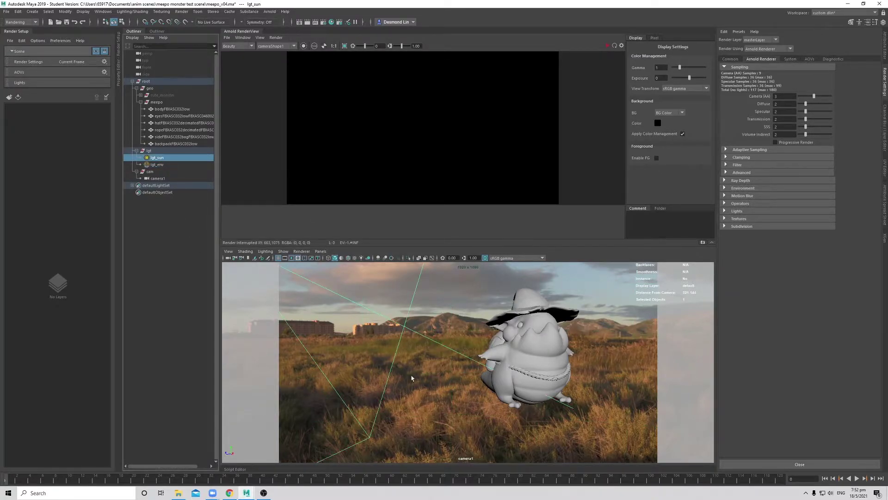
{"action": "left_click", "coordinate": [194, 165]}
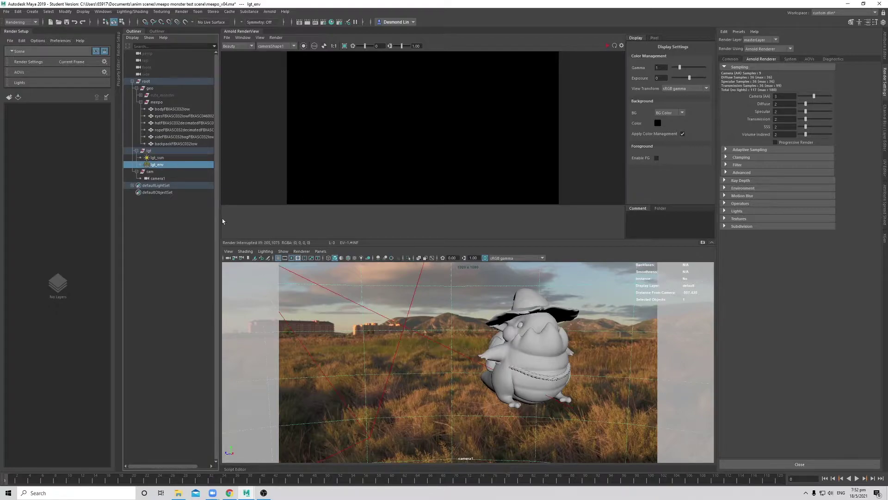
{"action": "left_click", "coordinate": [159, 157]}
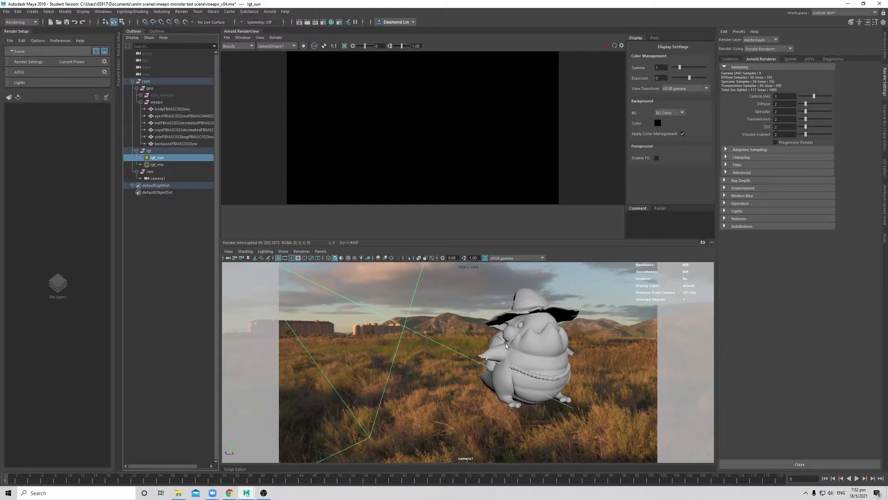
Render the scene in the Arnold RenderView and zoom in on the character's eye.
{"action": "left_click", "coordinate": [614, 45]}
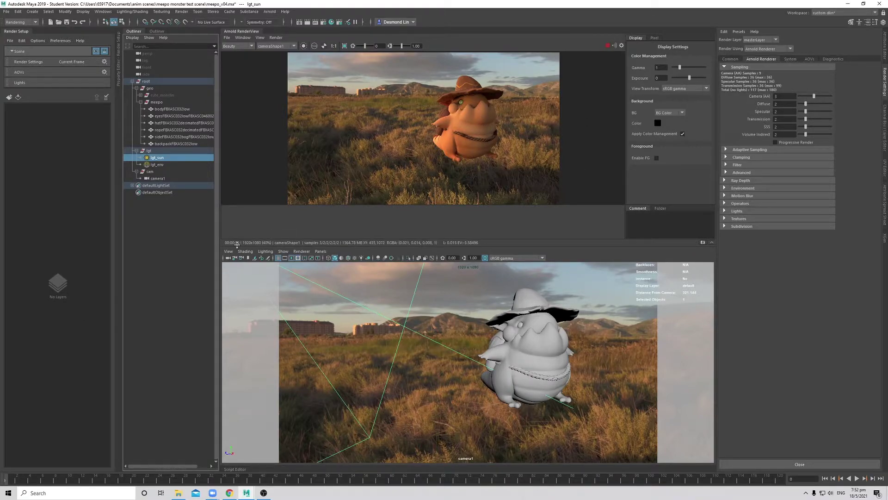
{"action": "scroll", "coordinate": [469, 132], "scroll_direction": "up", "scroll_amount": 8}
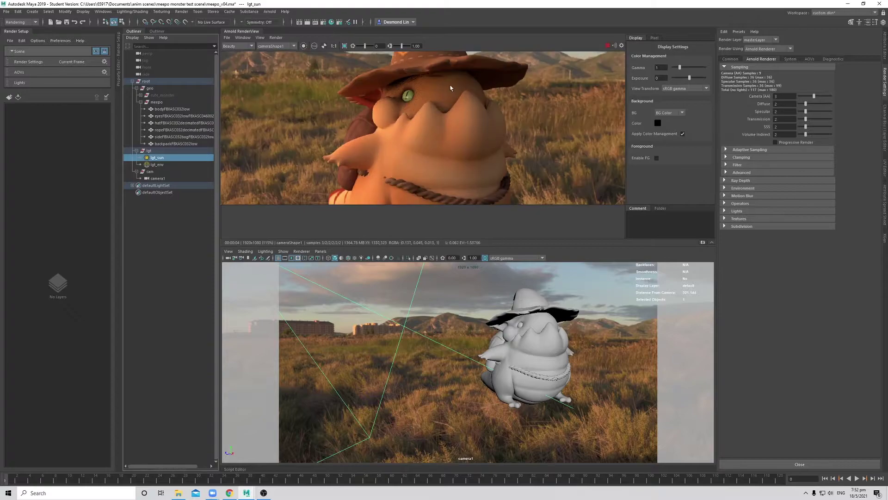
{"action": "middle_click_drag", "start_coordinate": [394, 106], "coordinate": [440, 91]}
{"action": "scroll", "coordinate": [452, 123], "scroll_direction": "down", "scroll_amount": 2}
{"action": "scroll", "coordinate": [451, 123], "scroll_direction": "down", "scroll_amount": 5}
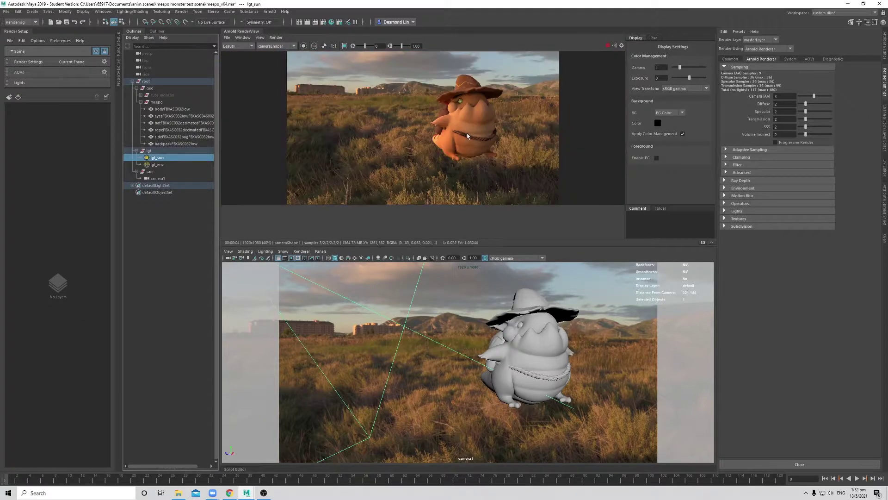
Glance at the Common output settings, return to Arnold Renderer, and re-inspect the rendered image.
{"action": "left_click", "coordinate": [736, 59]}
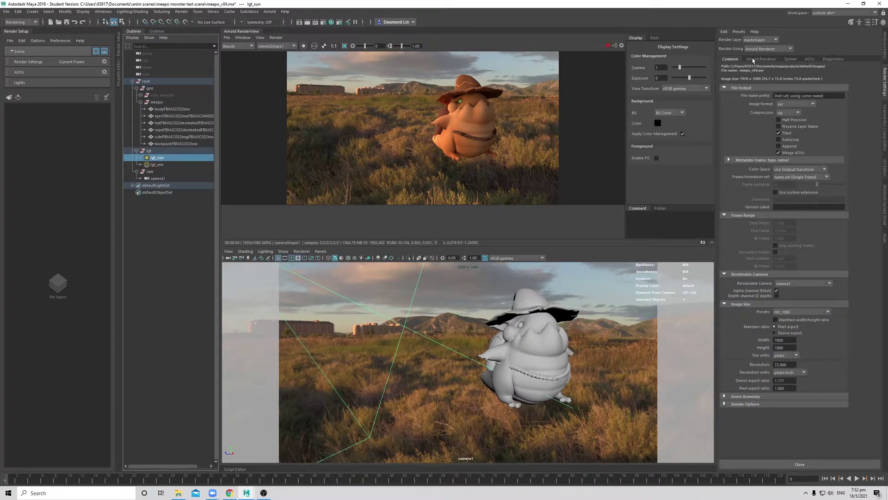
{"action": "left_click", "coordinate": [753, 60]}
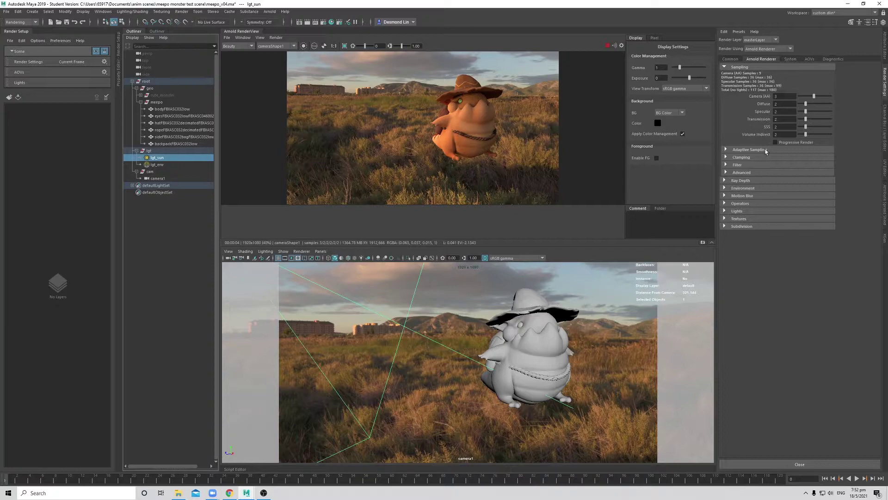
{"action": "scroll", "coordinate": [480, 157], "scroll_direction": "up", "scroll_amount": 1}
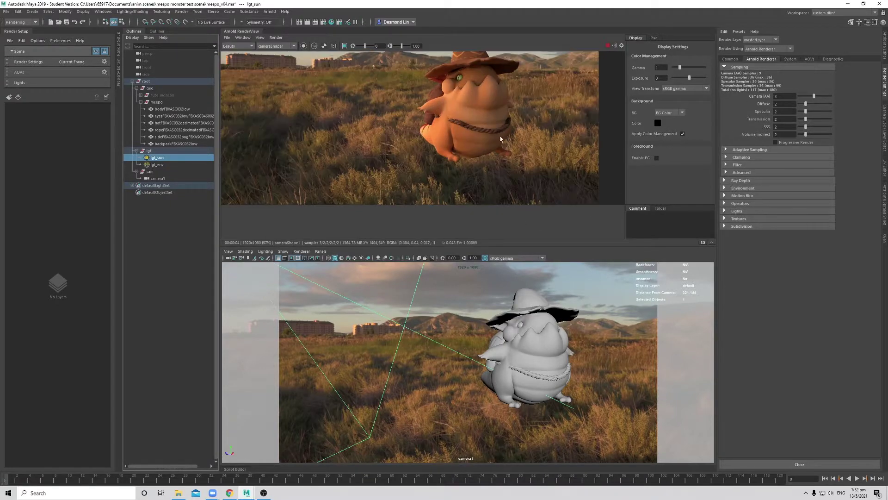
{"action": "middle_click_drag", "start_coordinate": [453, 162], "coordinate": [459, 171]}
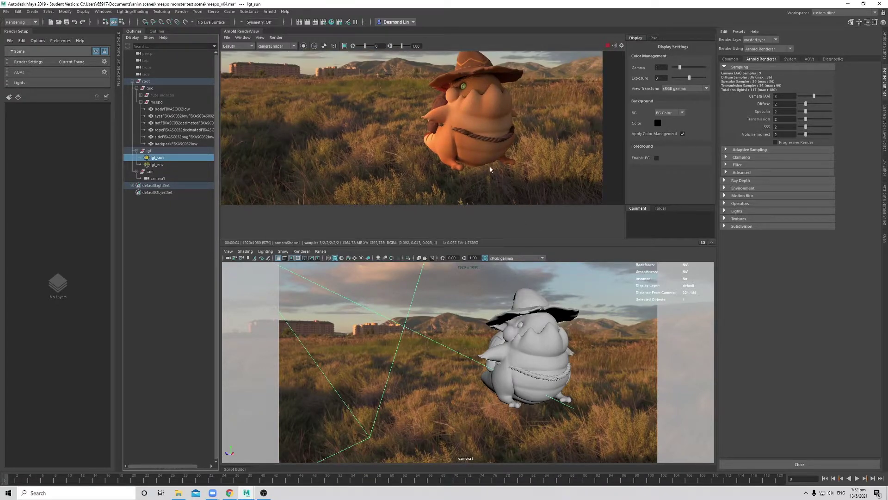
{"action": "scroll", "coordinate": [480, 164], "scroll_direction": "down", "scroll_amount": 1}
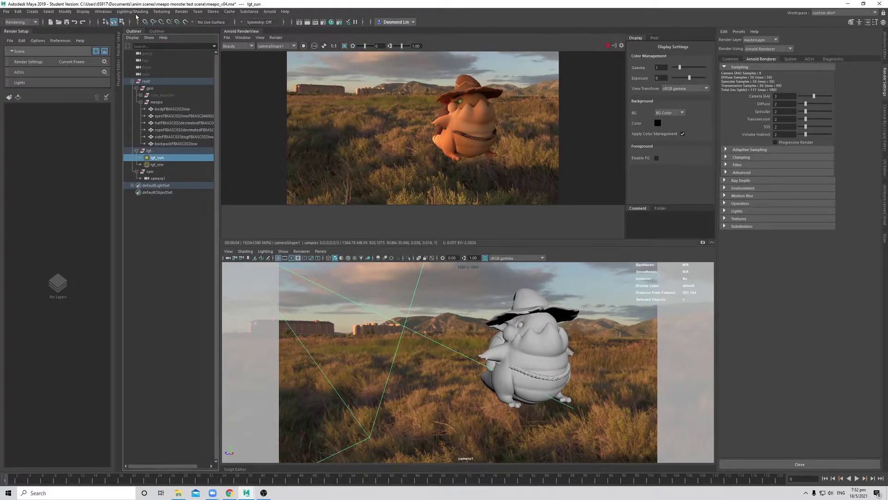
Create a polygon plane named groundplane and parent it under the geo group.
{"action": "left_click", "coordinate": [32, 11]}
{"action": "mouse_move", "coordinate": [56, 44]}
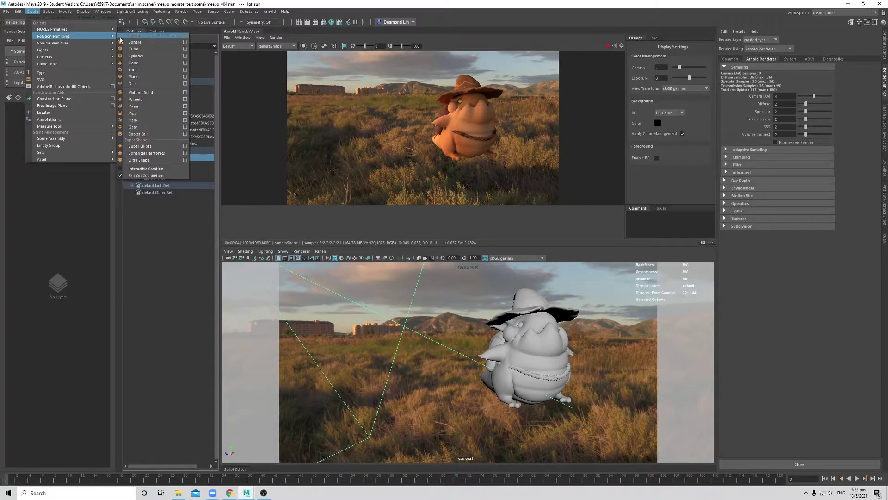
{"action": "left_click", "coordinate": [154, 77]}
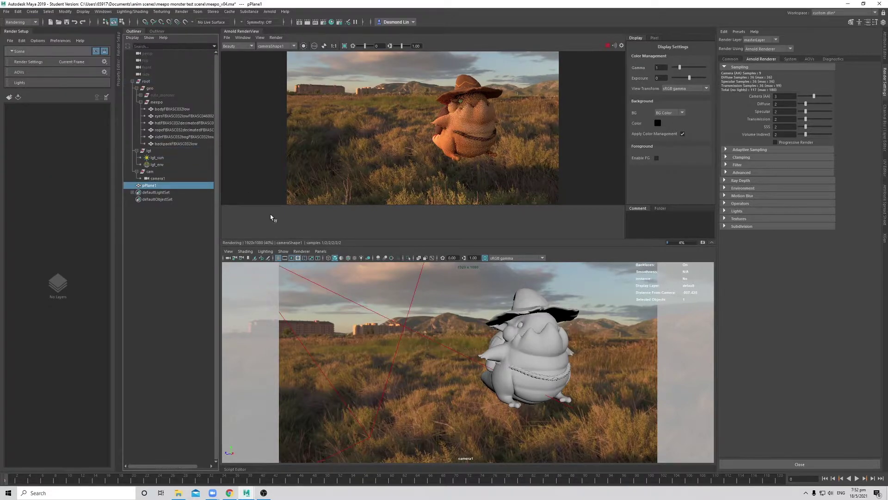
{"action": "double_click", "coordinate": [164, 185]}
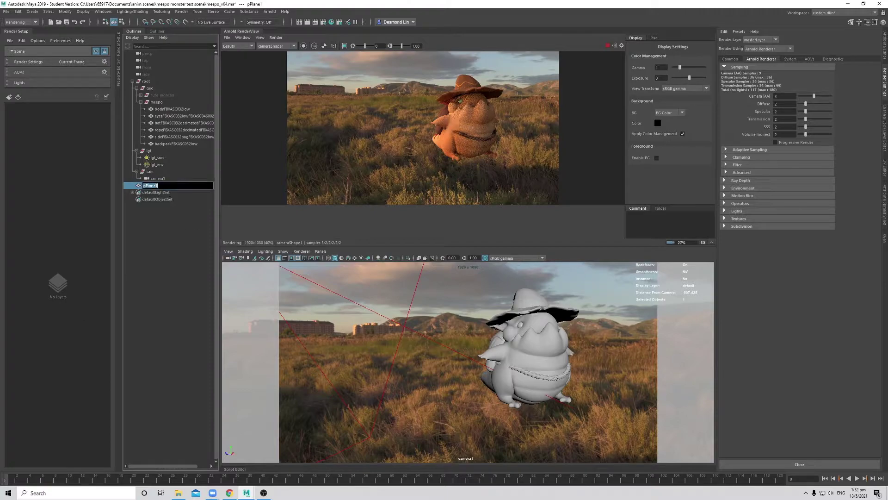
{"action": "type", "text": "groundplane"}
{"action": "key", "text": "Return"}
{"action": "left_click_drag", "start_coordinate": [164, 189], "coordinate": [172, 89]}
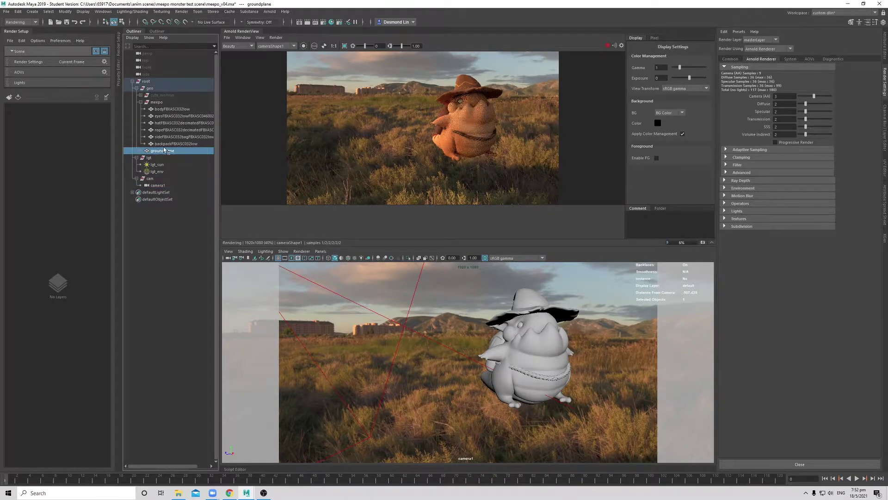
Stop the render and scale groundplane up hugely in the perspective view.
{"action": "left_click", "coordinate": [607, 45]}
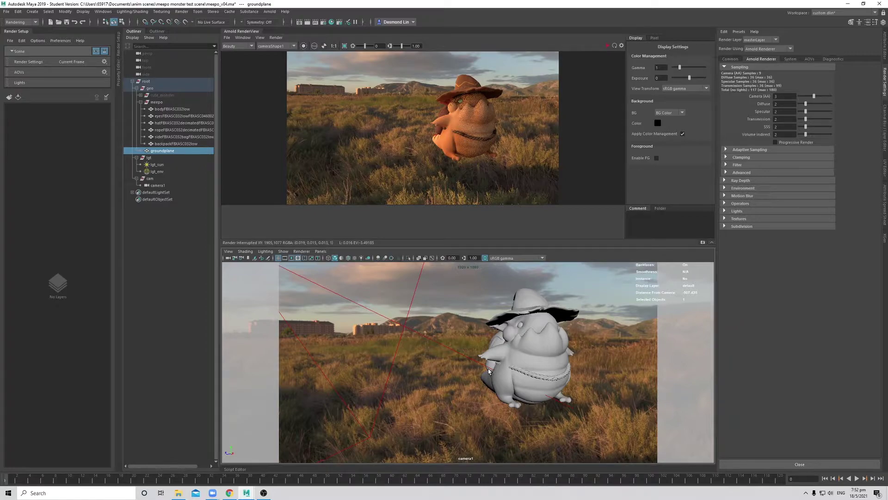
{"action": "right_click_drag", "start_coordinate": [489, 369], "coordinate": [532, 361]}
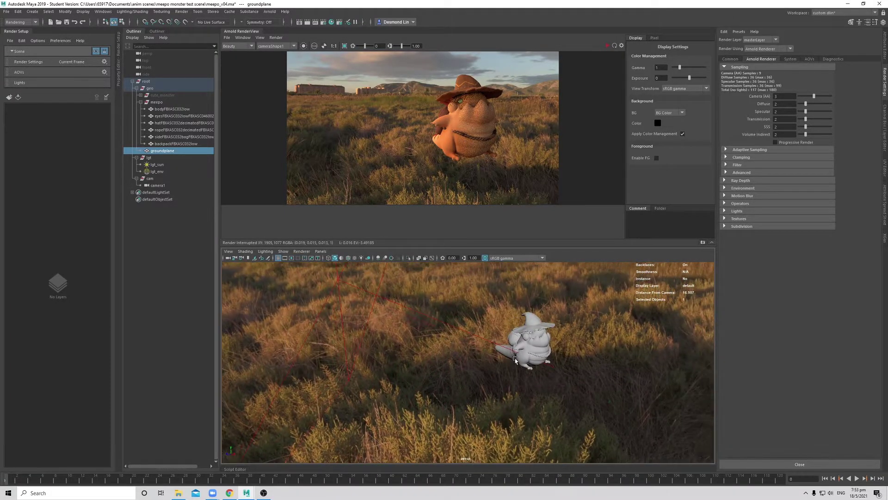
{"action": "key", "text": "f"}
{"action": "scroll", "coordinate": [524, 356], "scroll_direction": "down", "scroll_amount": 15}
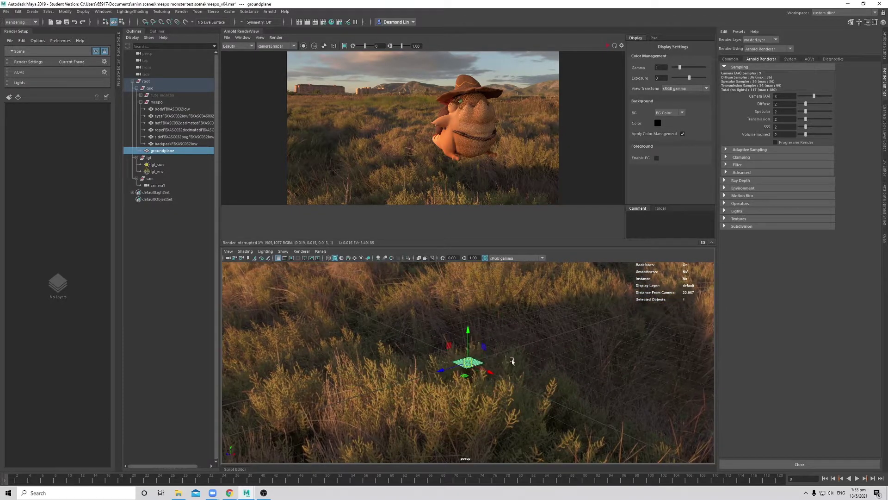
{"action": "scroll", "coordinate": [552, 373], "scroll_direction": "up", "scroll_amount": 5}
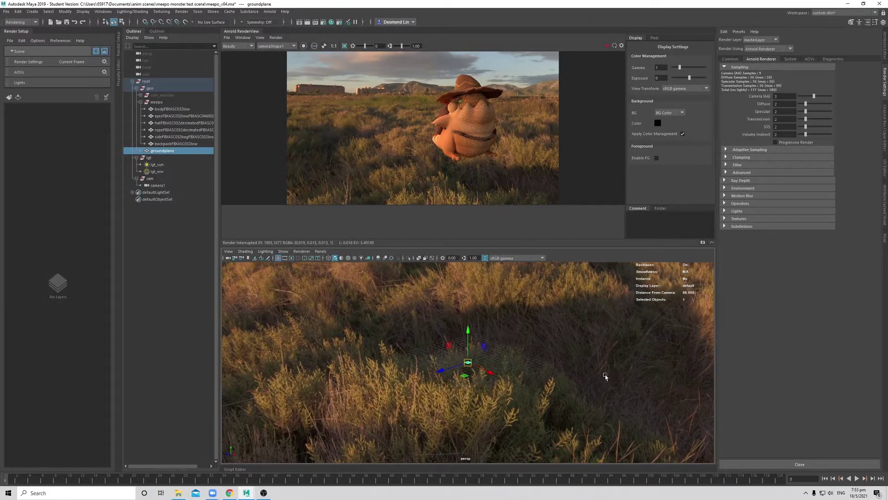
{"action": "scroll", "coordinate": [617, 371], "scroll_direction": "up", "scroll_amount": 3}
{"action": "scroll", "coordinate": [425, 366], "scroll_direction": "down", "scroll_amount": 10}
{"action": "scroll", "coordinate": [425, 365], "scroll_direction": "down", "scroll_amount": 2}
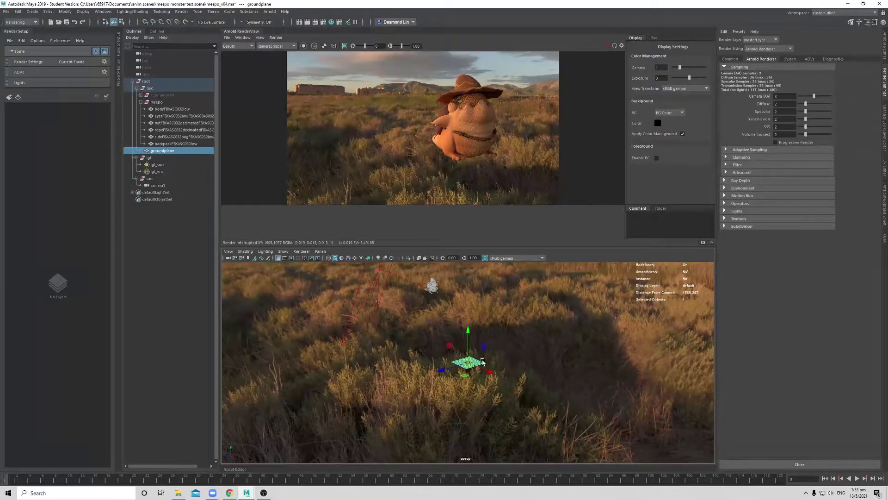
{"action": "scroll", "coordinate": [481, 370], "scroll_direction": "down", "scroll_amount": 5}
{"action": "key", "text": "r"}
{"action": "left_click_drag", "start_coordinate": [420, 398], "coordinate": [508, 412]}
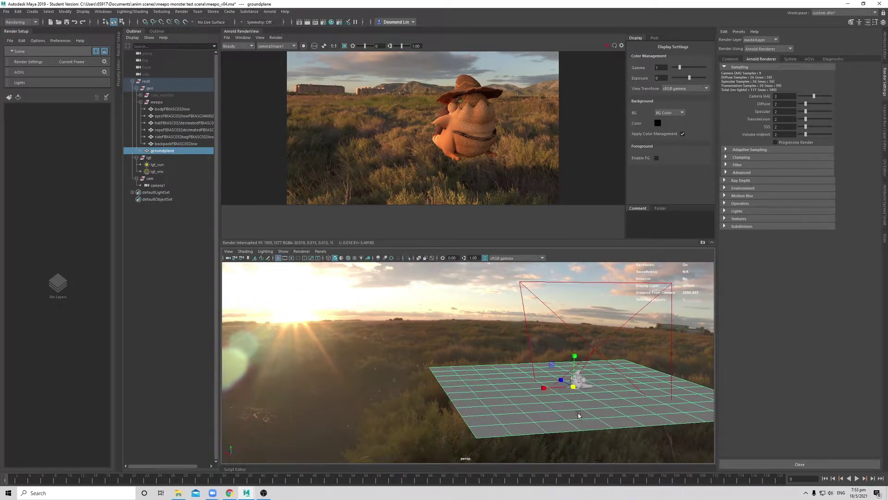
Move groundplane in Y so it sits just beneath the character.
{"action": "key", "text": "f"}
{"action": "left_click_drag", "start_coordinate": [537, 389], "coordinate": [455, 364], "text": "alt"}
{"action": "right_click_drag", "start_coordinate": [455, 364], "coordinate": [540, 378], "text": "alt"}
{"action": "mouse_move", "coordinate": [540, 379]}
{"action": "left_mouse_down", "text": "alt"}
{"action": "mouse_move", "coordinate": [526, 361]}
{"action": "mouse_move", "coordinate": [527, 398]}
{"action": "mouse_move", "coordinate": [530, 370]}
{"action": "left_mouse_up", "text": "alt"}
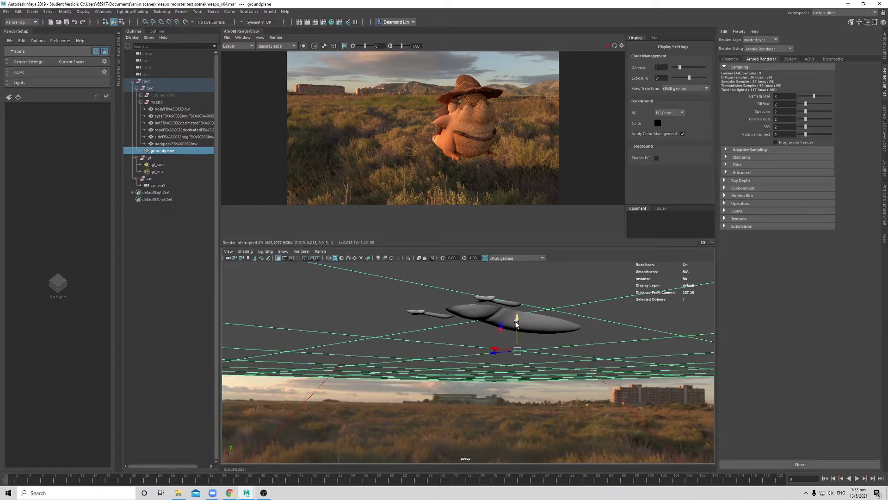
{"action": "left_click_drag", "start_coordinate": [517, 324], "coordinate": [597, 361]}
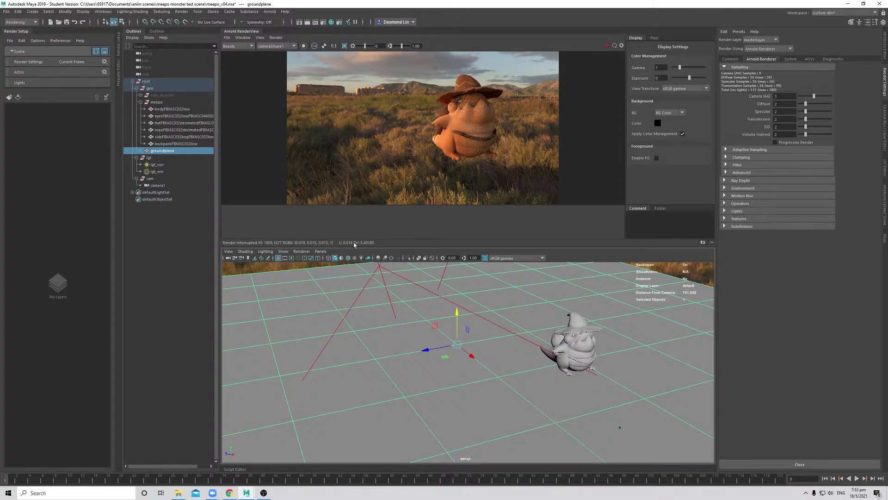
Look through camera1 again and resize groundplane as seen from that camera.
{"action": "left_click", "coordinate": [321, 251]}
{"action": "mouse_move", "coordinate": [351, 258]}
{"action": "left_click", "coordinate": [401, 258]}
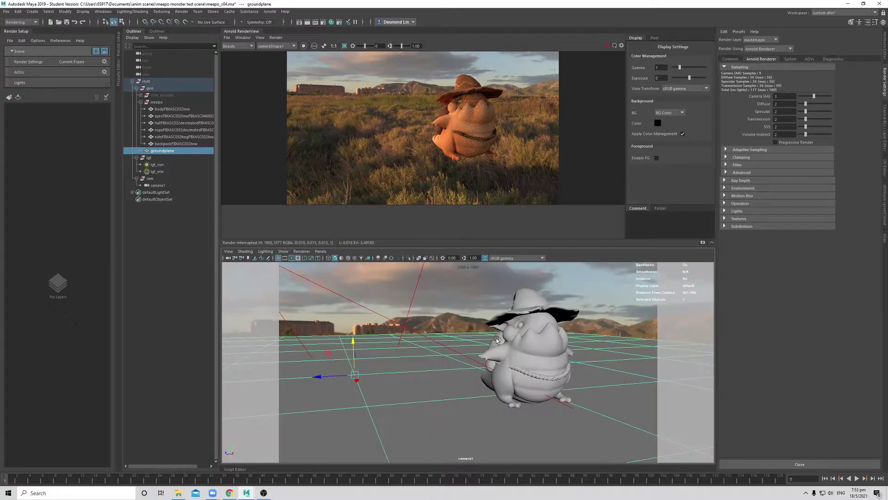
{"action": "left_click_drag", "start_coordinate": [347, 369], "coordinate": [330, 393]}
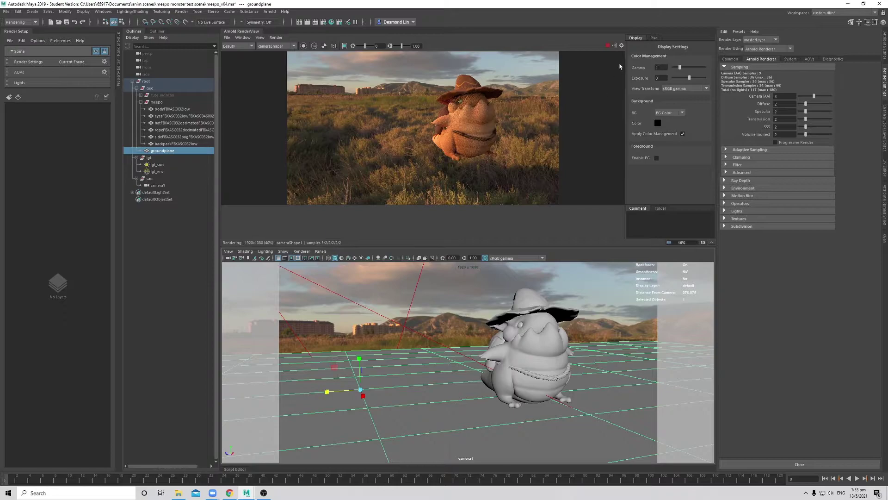
Re-render with Update Full Scene so groundplane appears, then begin Assign New Material on it.
{"action": "left_click", "coordinate": [608, 45]}
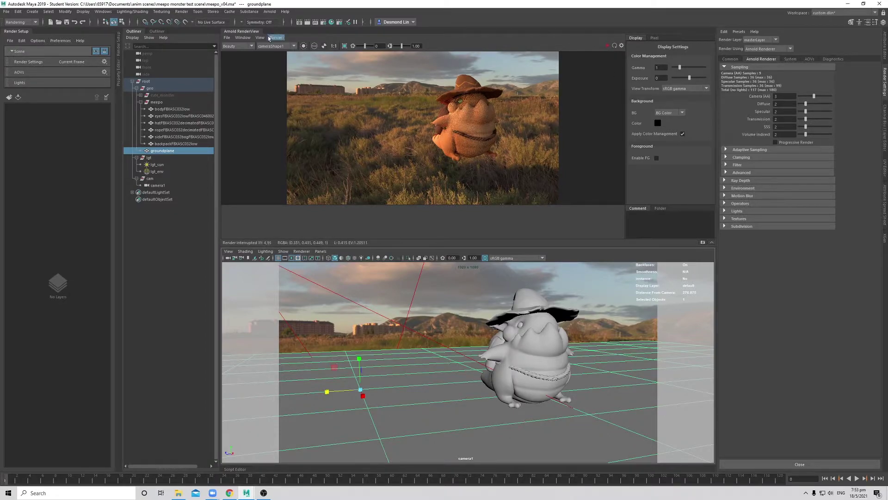
{"action": "left_click", "coordinate": [270, 11]}
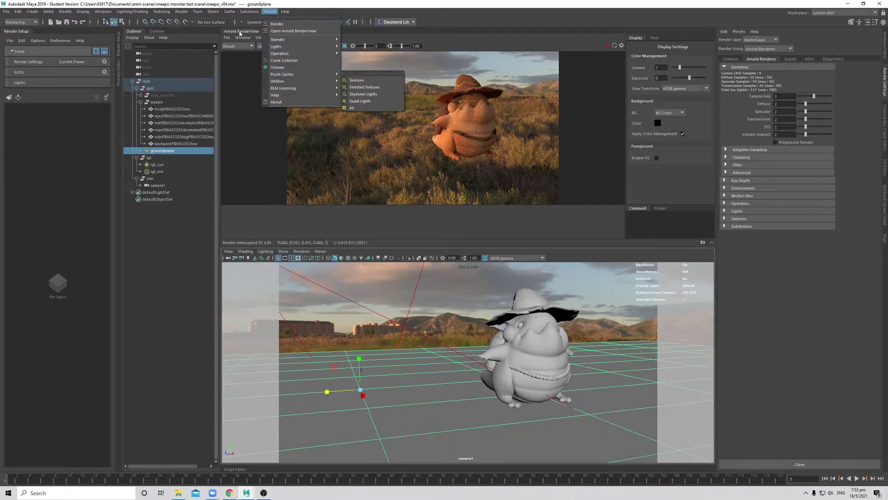
{"action": "left_click", "coordinate": [276, 37]}
{"action": "left_click", "coordinate": [276, 37]}
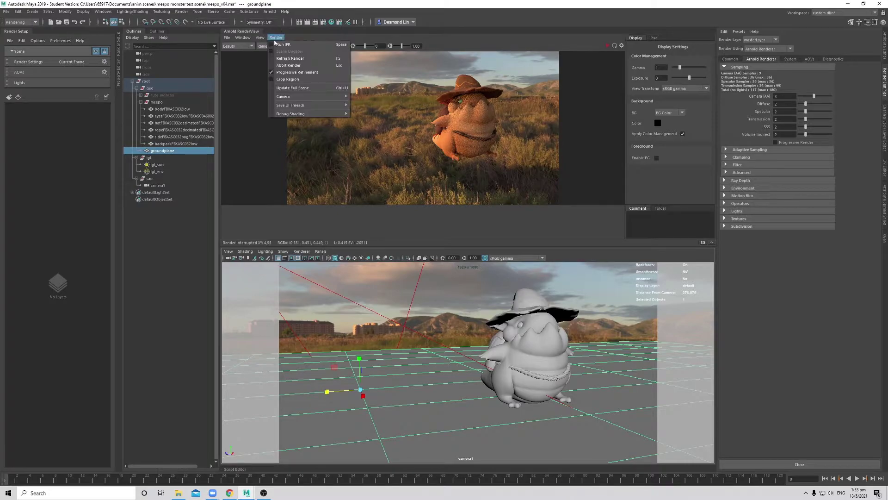
{"action": "left_click", "coordinate": [292, 88]}
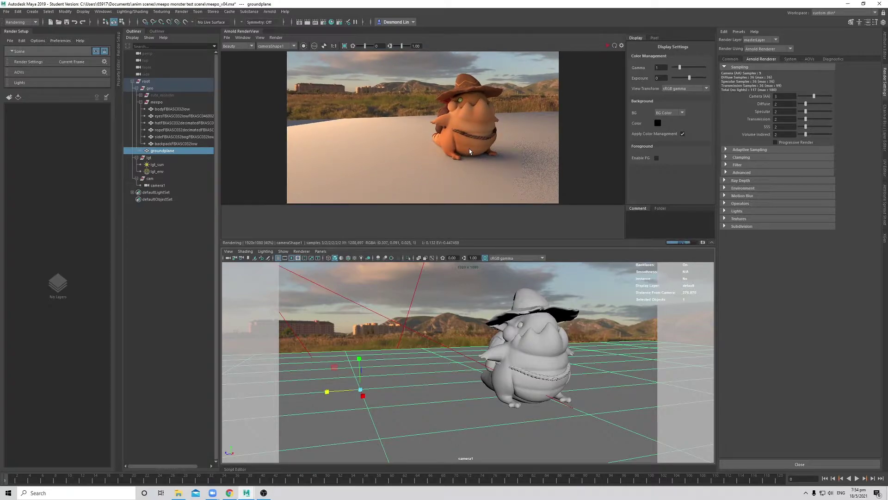
{"action": "key", "text": "Escape"}
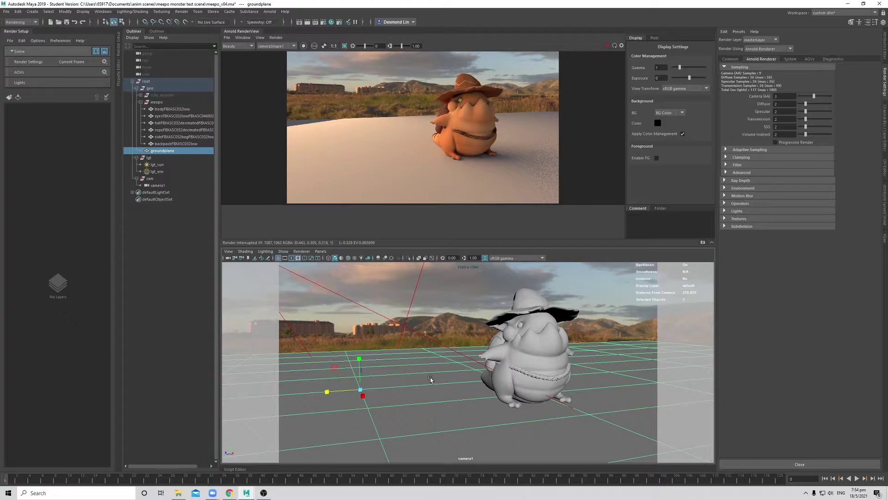
{"action": "right_click_drag", "start_coordinate": [430, 379], "coordinate": [442, 479]}
Give groundplane an Arnold aiShadowMatte shader and re-render to check the result.
{"action": "left_click", "coordinate": [317, 224]}
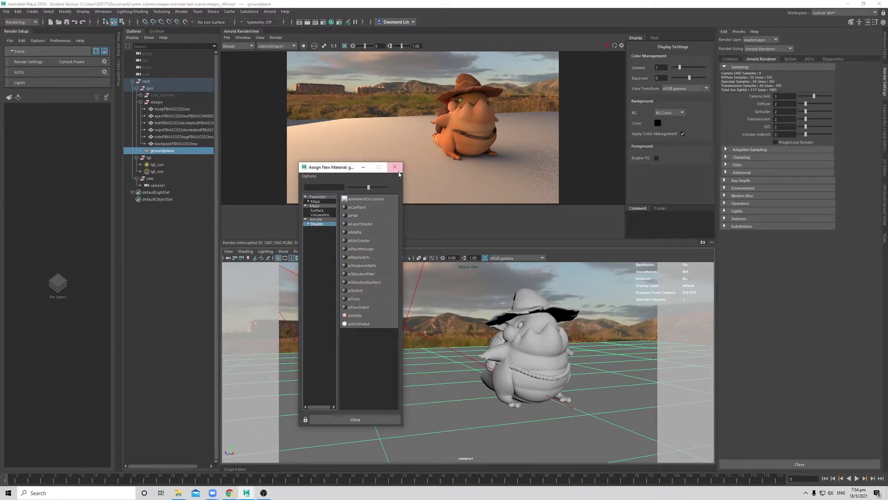
{"action": "left_click", "coordinate": [365, 265]}
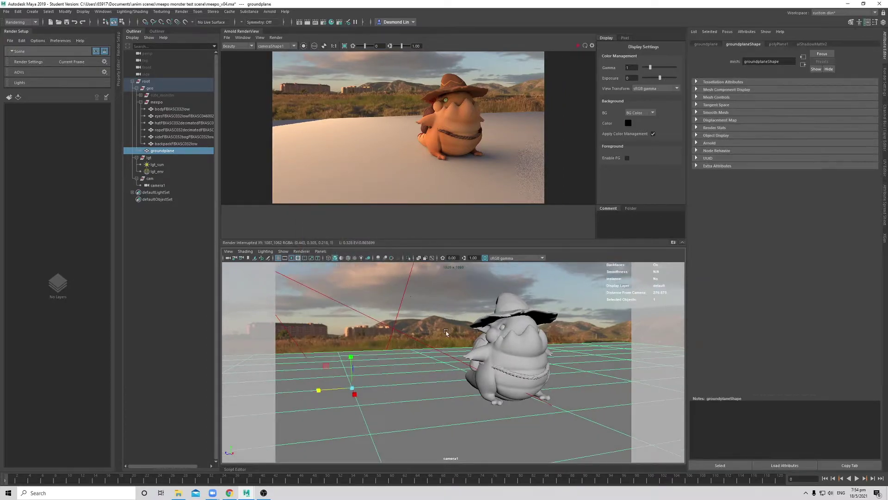
{"action": "left_click", "coordinate": [578, 46]}
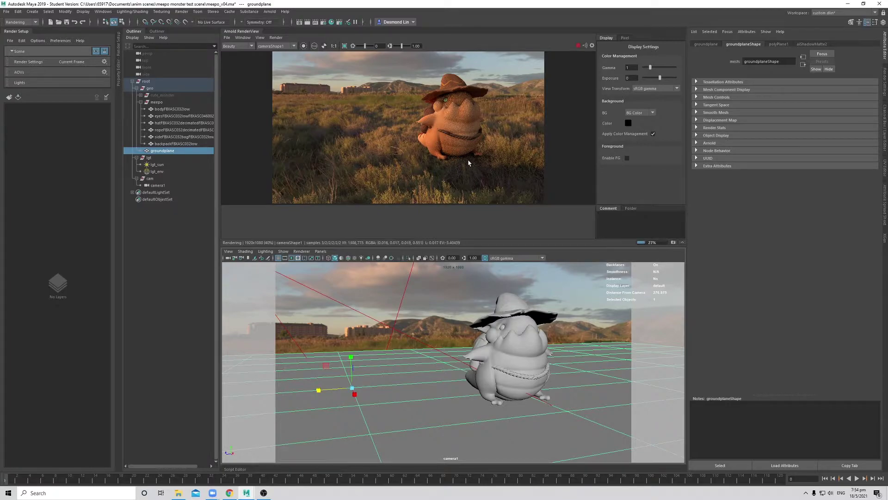
{"action": "left_click", "coordinate": [578, 46]}
{"action": "scroll", "coordinate": [469, 160], "scroll_direction": "up", "scroll_amount": 5}
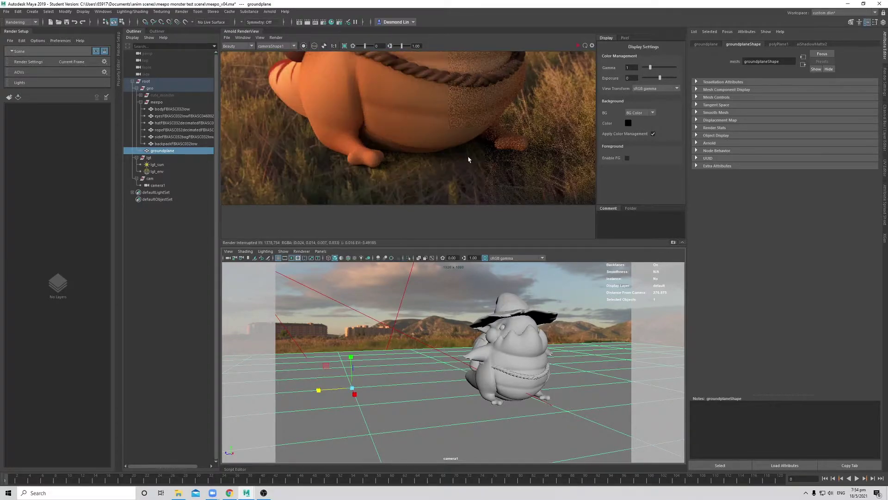
{"action": "scroll", "coordinate": [468, 159], "scroll_direction": "down", "scroll_amount": 5}
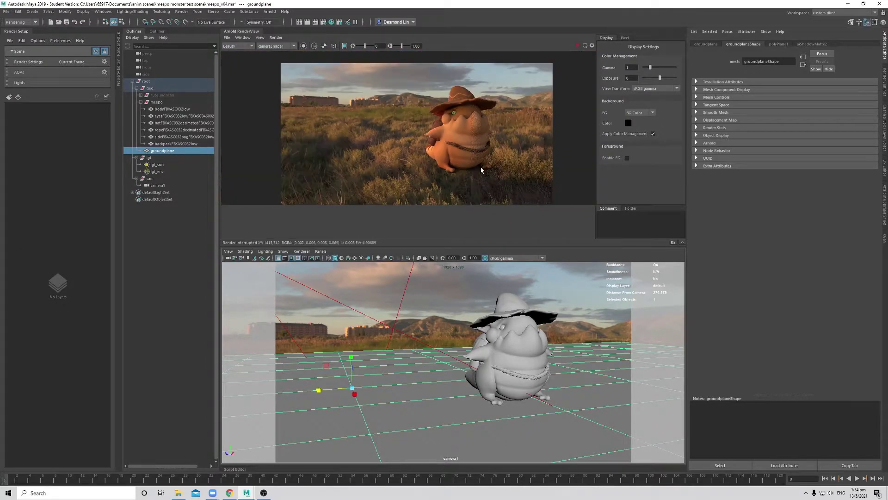
{"action": "scroll", "coordinate": [481, 170], "scroll_direction": "up", "scroll_amount": 5}
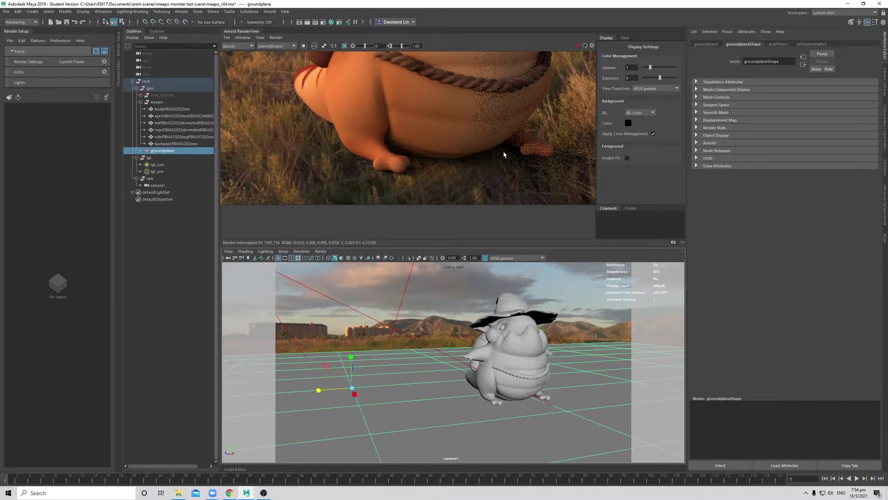
{"action": "scroll", "coordinate": [504, 155], "scroll_direction": "down", "scroll_amount": 3}
{"action": "scroll", "coordinate": [369, 158], "scroll_direction": "up", "scroll_amount": 2}
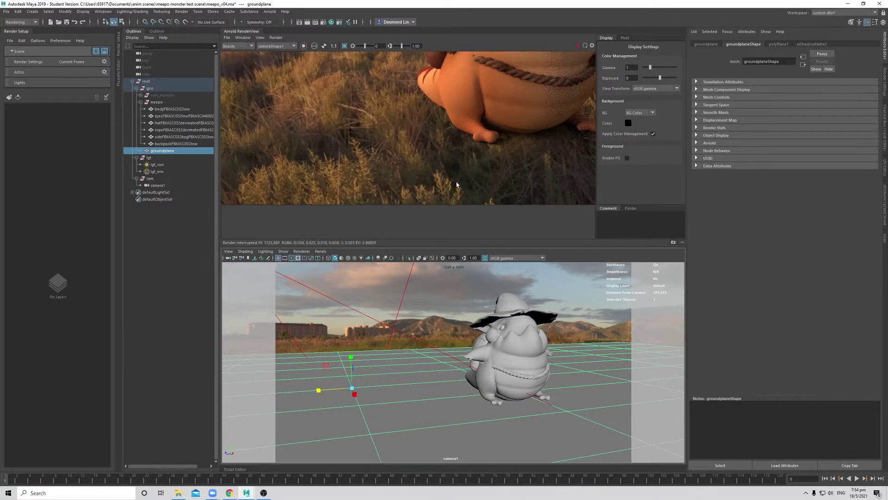
{"action": "scroll", "coordinate": [470, 153], "scroll_direction": "down", "scroll_amount": 2}
Lighten the shadow matte's Shadow Color to dark grey and snapshot the render.
{"action": "right_click_drag", "start_coordinate": [429, 302], "coordinate": [447, 471]}
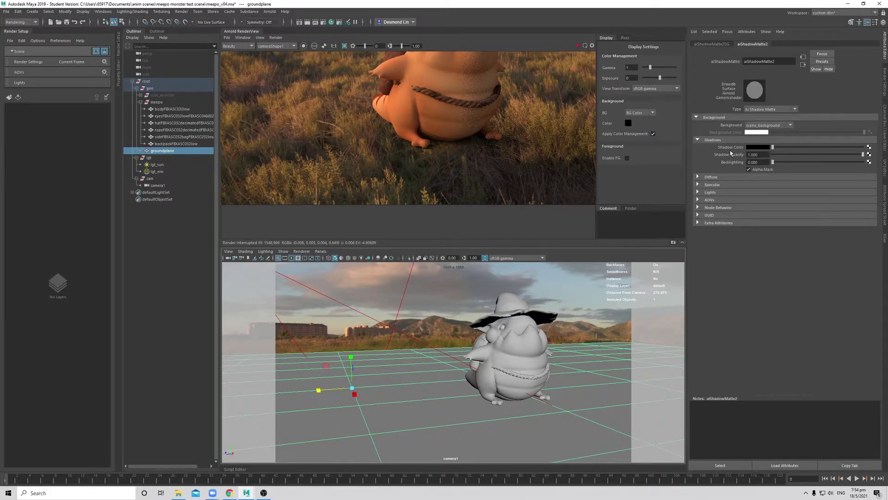
{"action": "left_click", "coordinate": [774, 148]}
{"action": "left_click", "coordinate": [673, 243]}
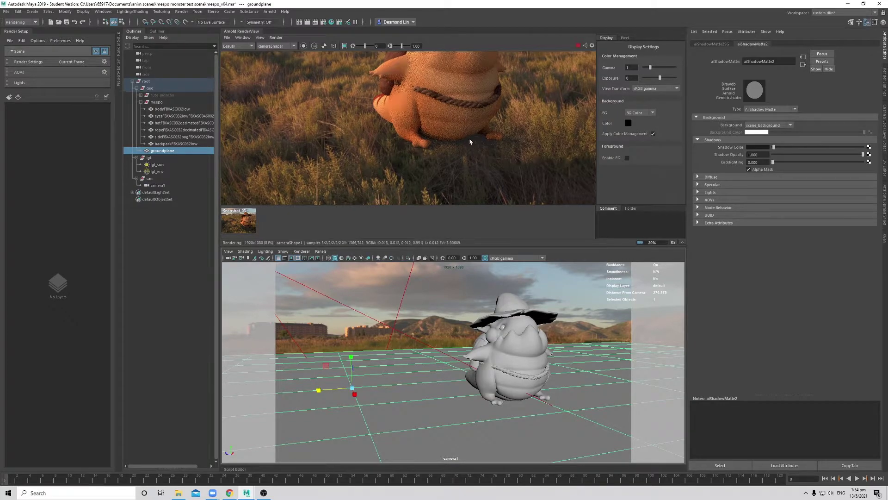
Reset Shadow Color to black, re-render, store a second snapshot, and reopen Render Settings.
{"action": "scroll", "coordinate": [470, 140], "scroll_direction": "down", "scroll_amount": 2}
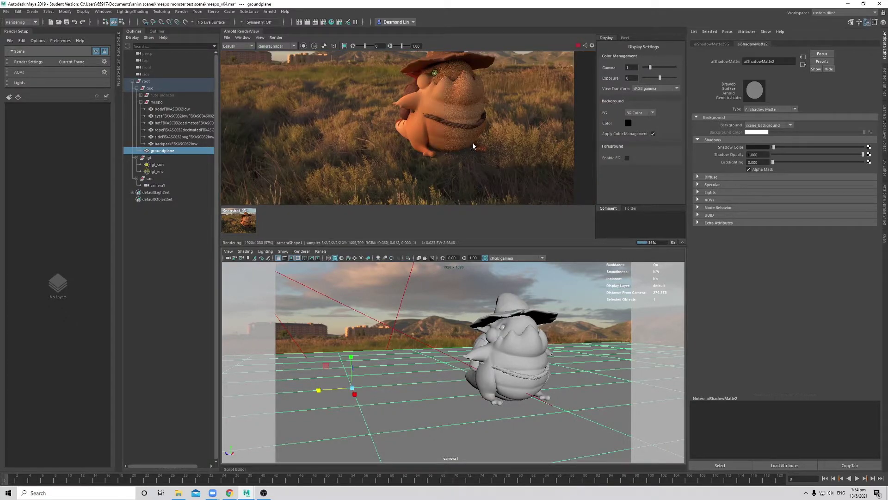
{"action": "left_click", "coordinate": [772, 147]}
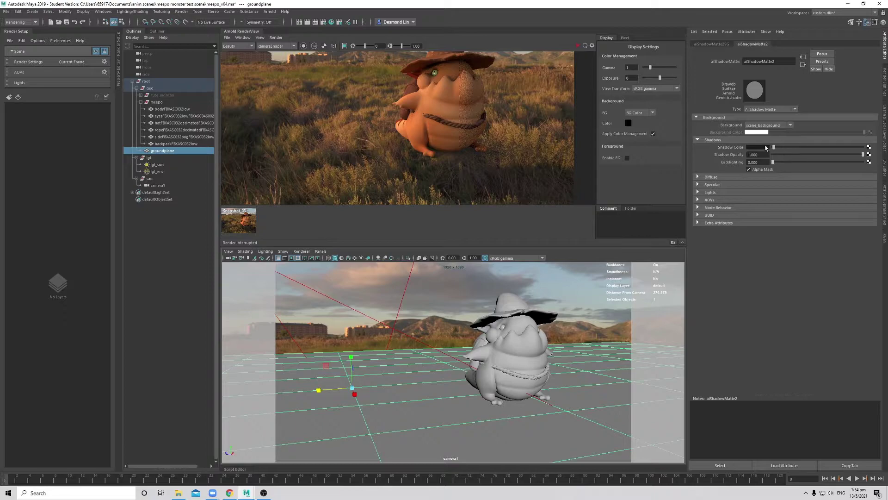
{"action": "left_click_drag", "start_coordinate": [774, 149], "coordinate": [773, 151]}
{"action": "left_click", "coordinate": [578, 46]}
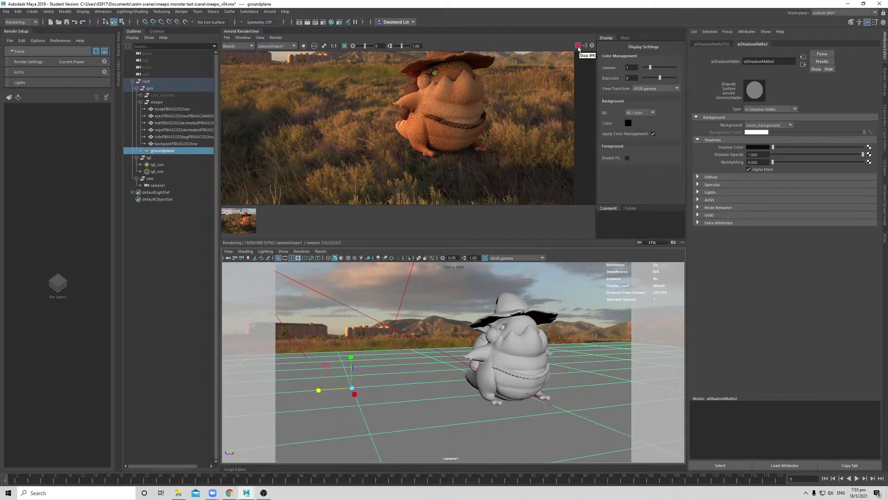
{"action": "middle_click_drag", "start_coordinate": [465, 146], "coordinate": [455, 158]}
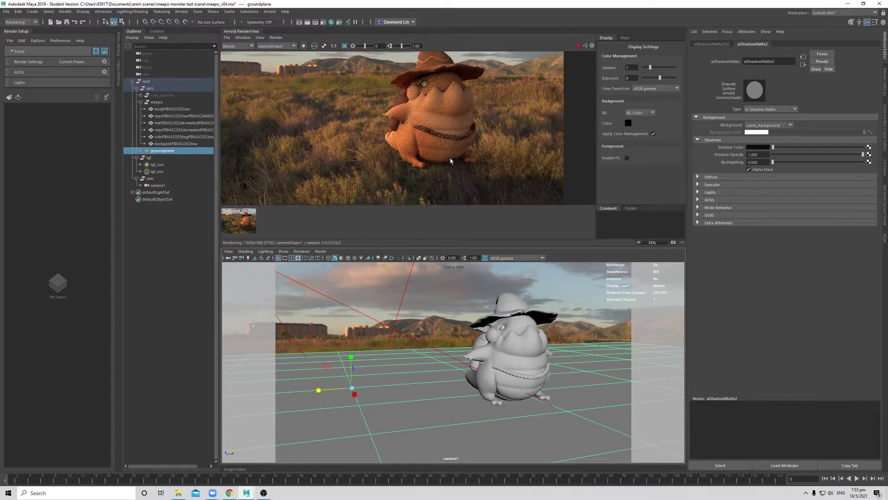
{"action": "scroll", "coordinate": [455, 160], "scroll_direction": "up", "scroll_amount": 3}
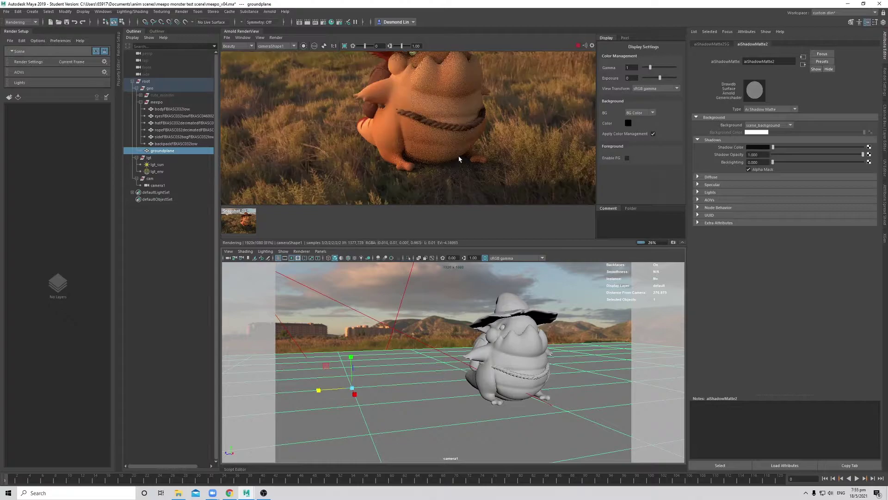
{"action": "key", "text": "f"}
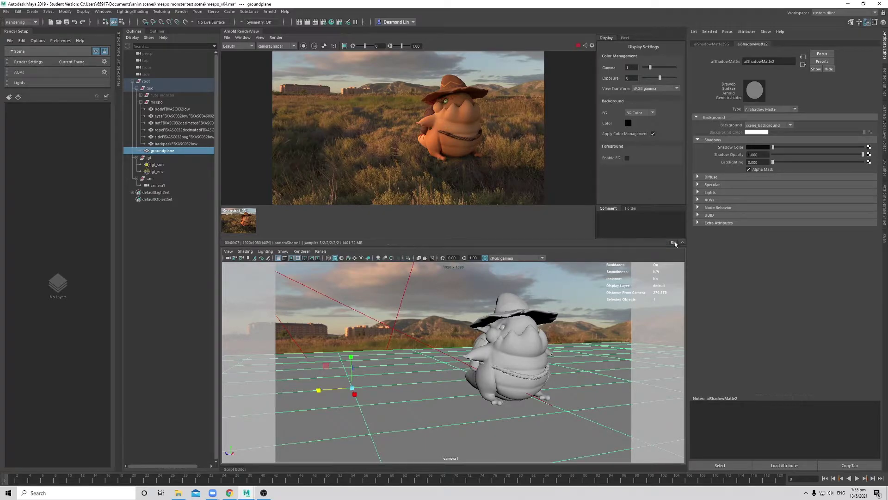
{"action": "left_click", "coordinate": [674, 243]}
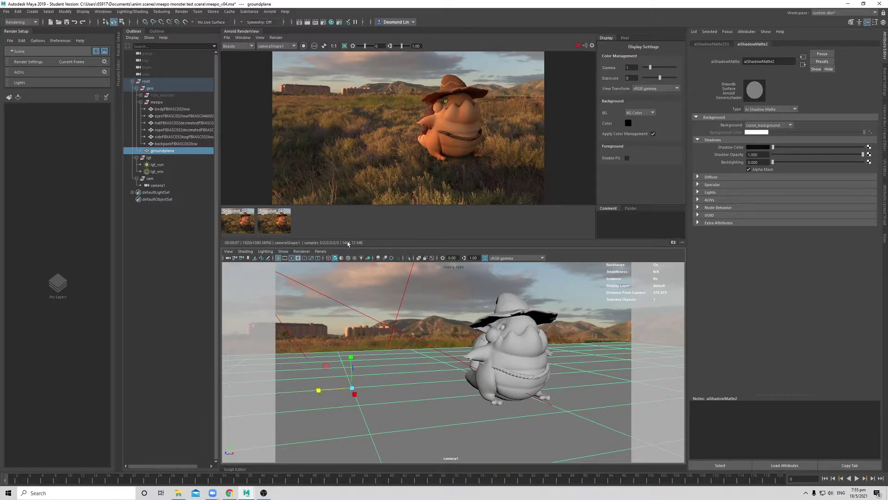
{"action": "left_click", "coordinate": [885, 83]}
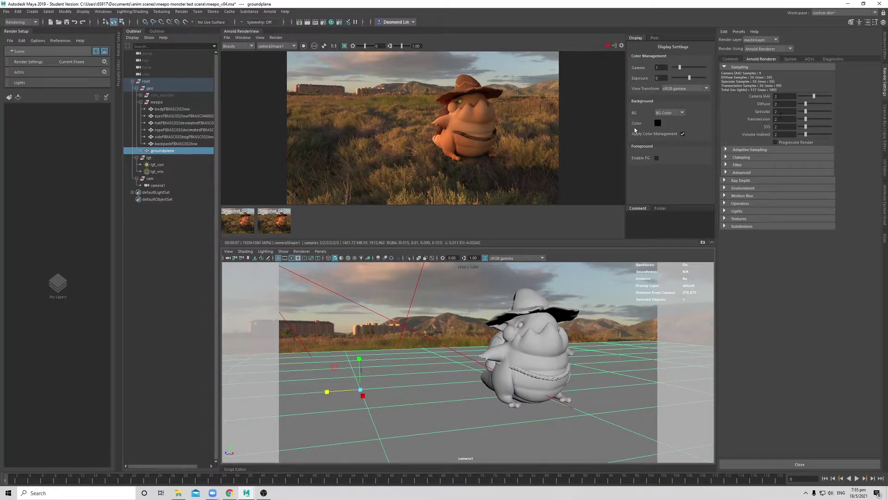
Review the active RGBA_env and RGBA_sun light-group AOVs in the AOVs tab.
{"action": "scroll", "coordinate": [469, 123], "scroll_direction": "up", "scroll_amount": 2}
{"action": "scroll", "coordinate": [469, 123], "scroll_direction": "down", "scroll_amount": 2}
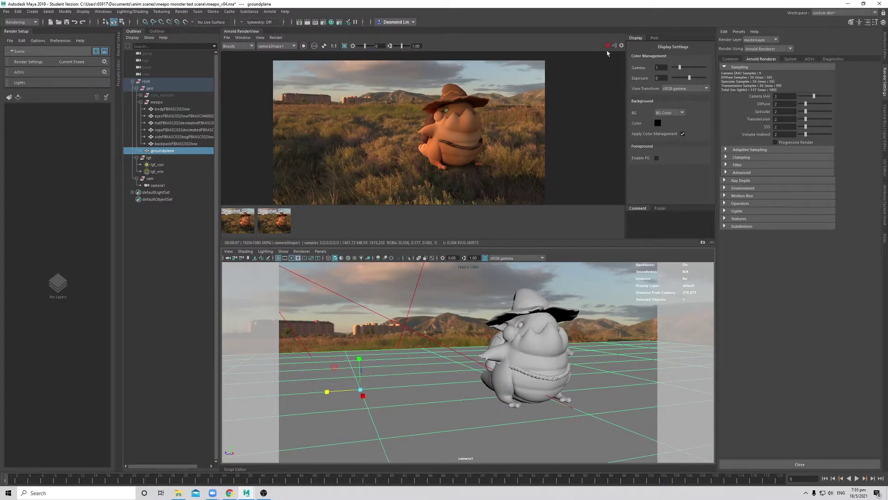
{"action": "scroll", "coordinate": [435, 120], "scroll_direction": "up", "scroll_amount": 1}
{"action": "scroll", "coordinate": [481, 118], "scroll_direction": "down", "scroll_amount": 1}
{"action": "left_click", "coordinate": [809, 59]}
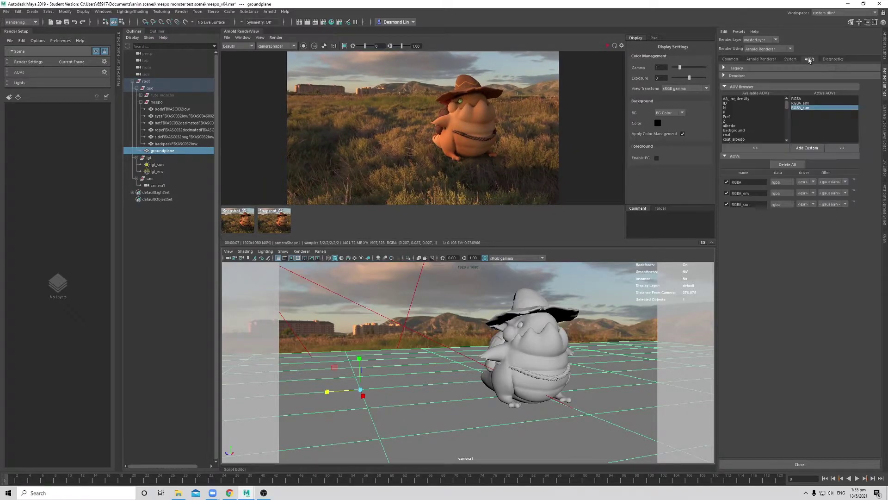
{"action": "left_click", "coordinate": [807, 107]}
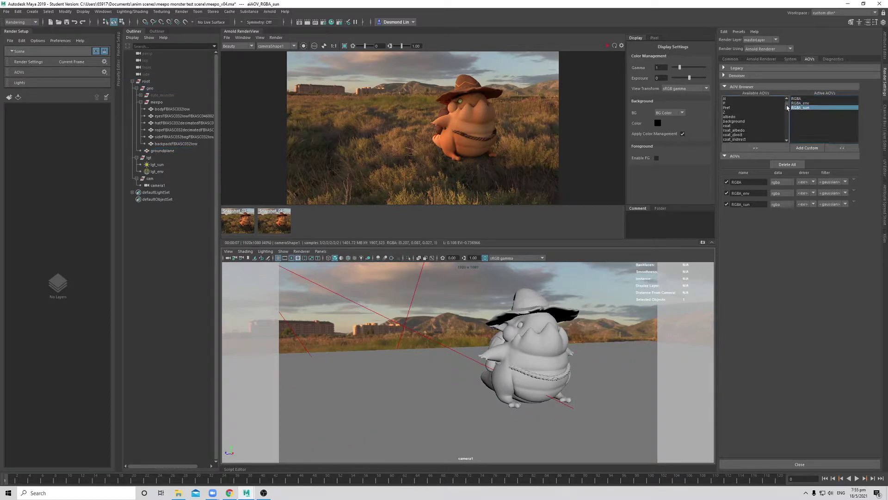
Show the RGBA_env pass in the RenderView, comparing it against Snapshot_04.
{"action": "left_click", "coordinate": [236, 46]}
{"action": "left_click", "coordinate": [235, 57]}
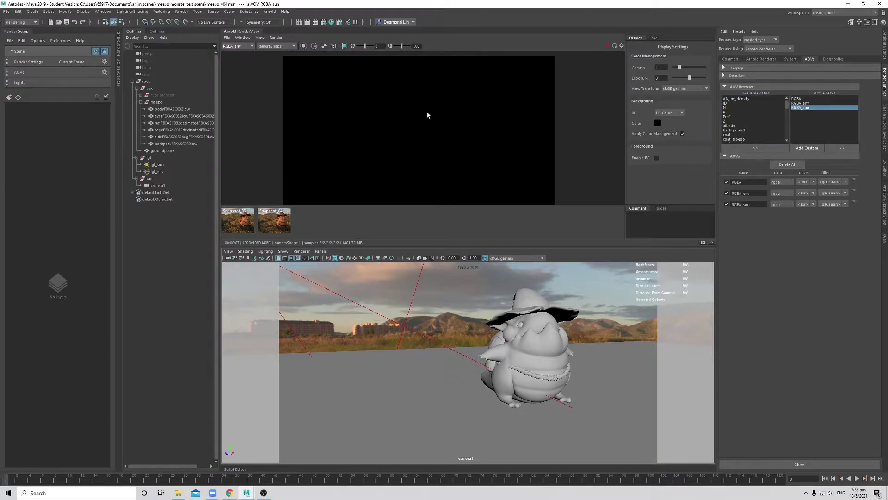
{"action": "left_click", "coordinate": [276, 219]}
{"action": "left_click", "coordinate": [276, 220]}
Set lgt_env's AOV Light Group to env and lgt_sun's AOV Light Group to sun.
{"action": "left_click", "coordinate": [157, 172]}
{"action": "left_click", "coordinate": [885, 57]}
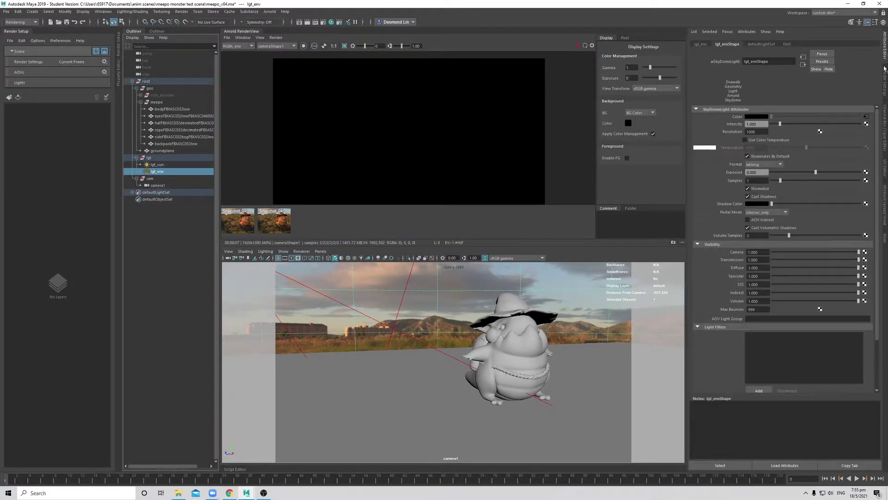
{"action": "left_click", "coordinate": [761, 318]}
{"action": "type", "text": "env"}
{"action": "key", "text": "Return"}
{"action": "left_click", "coordinate": [157, 164]}
{"action": "left_click", "coordinate": [758, 319]}
{"action": "type", "text": "s"}
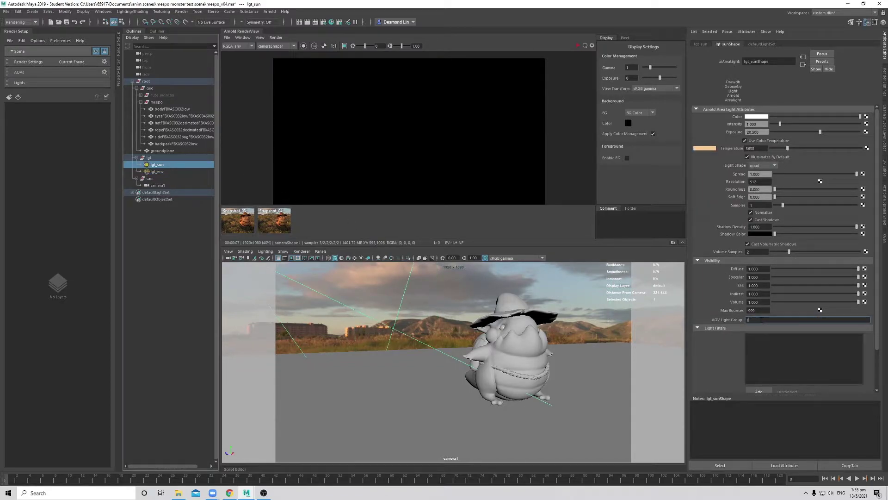
{"action": "type", "text": "un"}
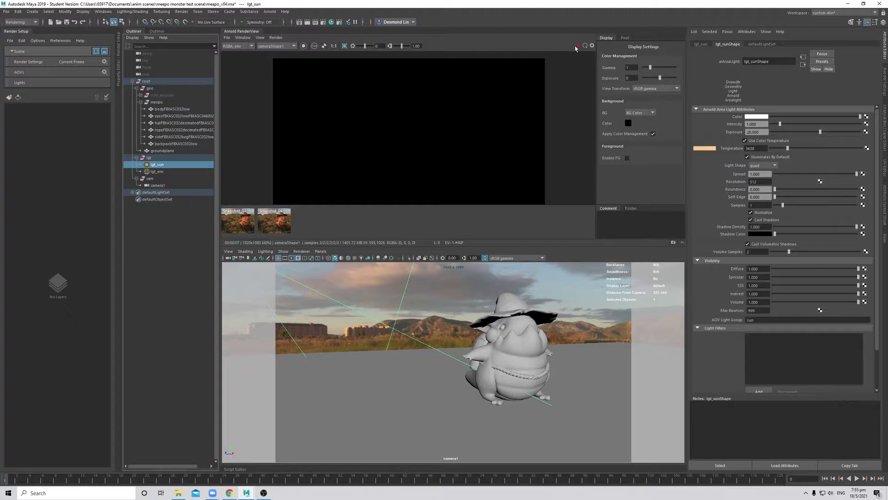
Re-render and view the RGBA_sun pass, then switch back to Beauty.
{"action": "left_click", "coordinate": [578, 46]}
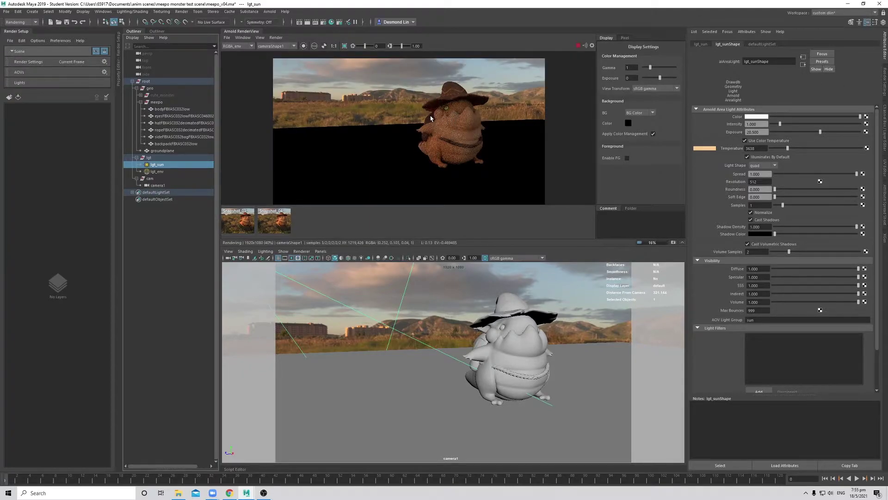
{"action": "left_click", "coordinate": [250, 46]}
{"action": "left_click", "coordinate": [237, 63]}
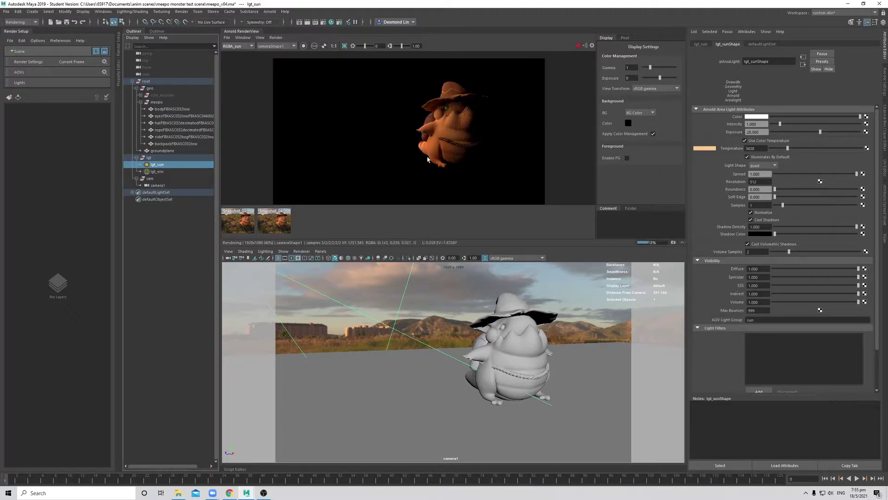
{"action": "left_click", "coordinate": [249, 46]}
{"action": "left_click", "coordinate": [235, 52]}
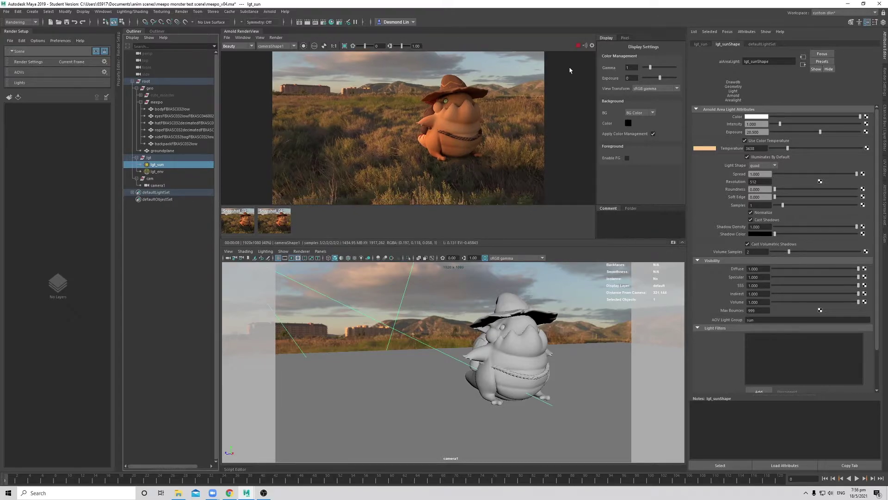
Activate diffuse_direct, diffuse_indirect, specular_direct and specular_indirect AOVs, then enlarge the render image area.
{"action": "left_click", "coordinate": [885, 80]}
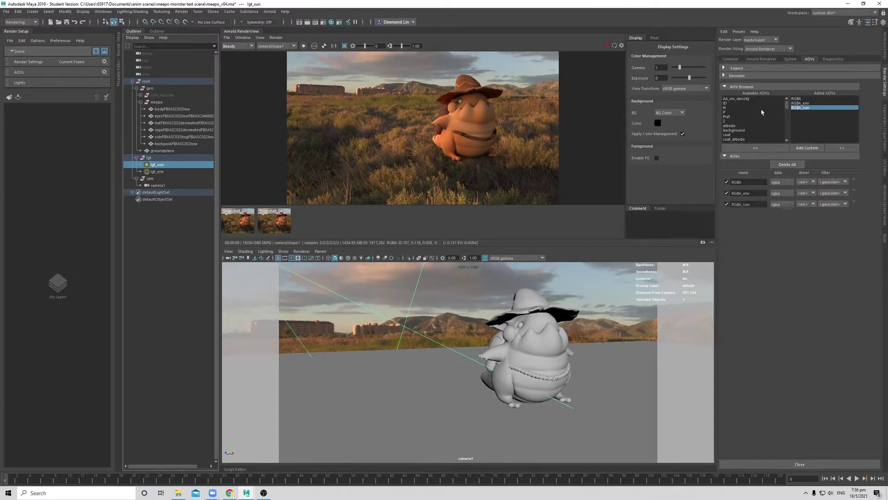
{"action": "scroll", "coordinate": [754, 118], "scroll_direction": "down", "scroll_amount": 1}
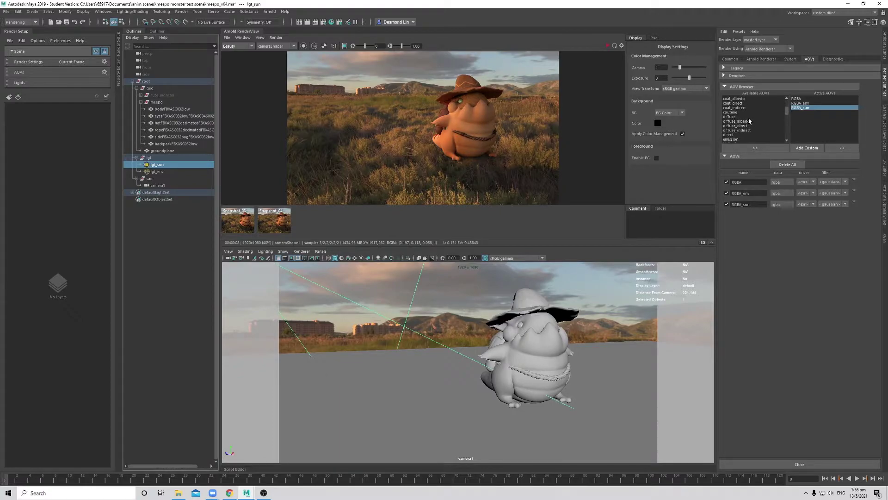
{"action": "left_click", "coordinate": [746, 125]}
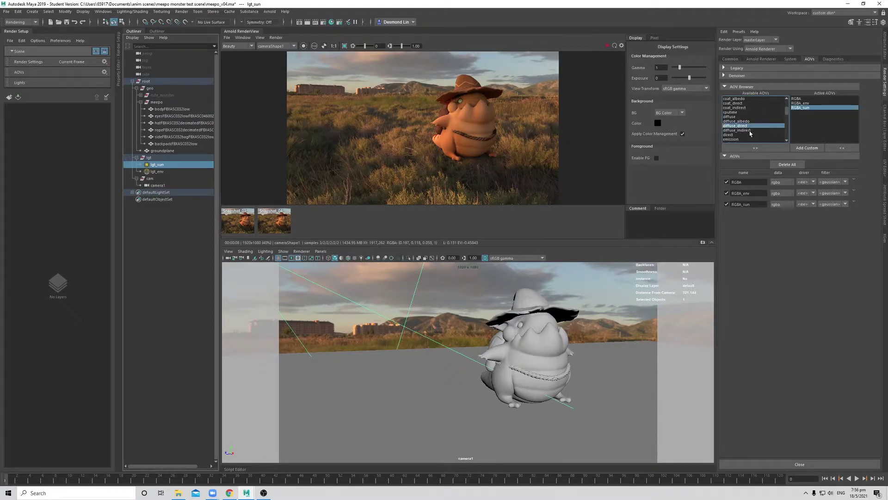
{"action": "left_click", "coordinate": [750, 130], "text": "shift"}
{"action": "scroll", "coordinate": [752, 131], "scroll_direction": "down", "scroll_amount": 2}
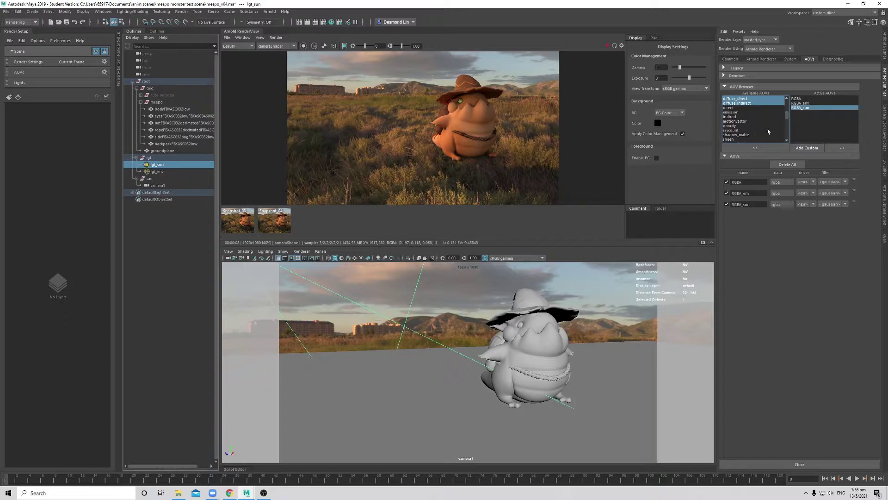
{"action": "scroll", "coordinate": [768, 129], "scroll_direction": "down", "scroll_amount": 3}
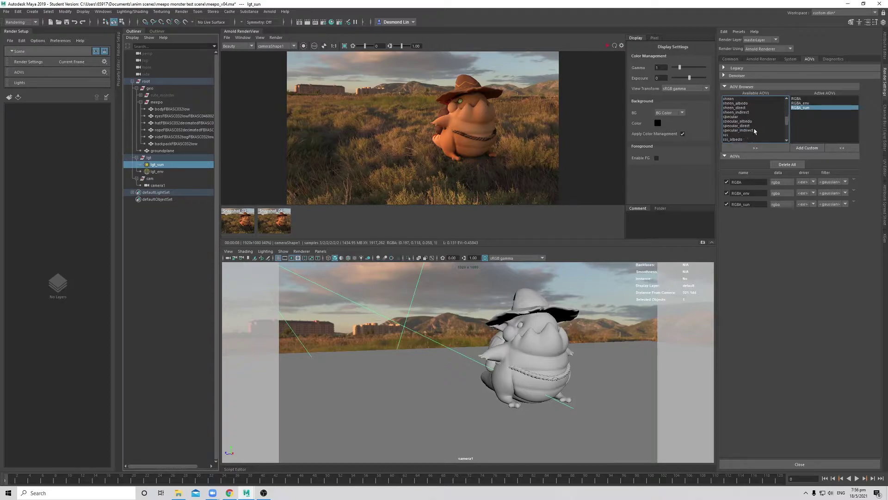
{"action": "left_click", "coordinate": [752, 125]}
{"action": "left_click", "coordinate": [759, 130], "text": "shift"}
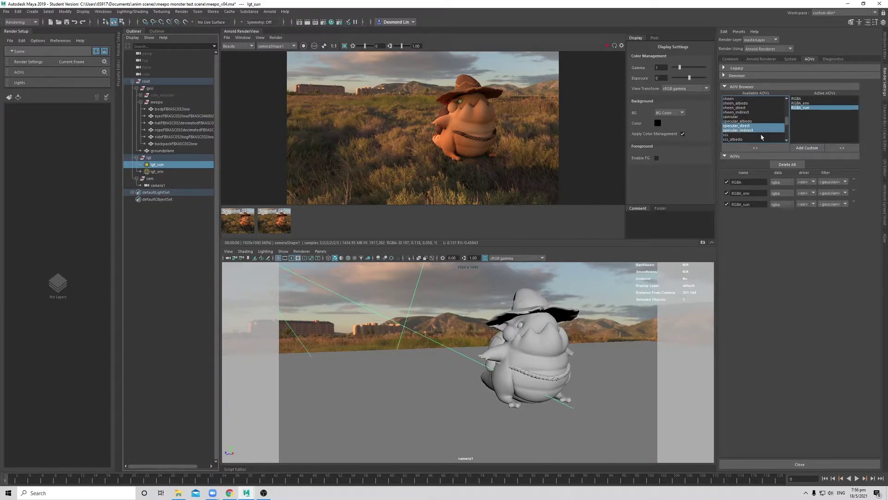
{"action": "left_click", "coordinate": [736, 135], "text": "shift"}
{"action": "left_click", "coordinate": [735, 134], "text": "ctrl"}
{"action": "left_click", "coordinate": [759, 149]}
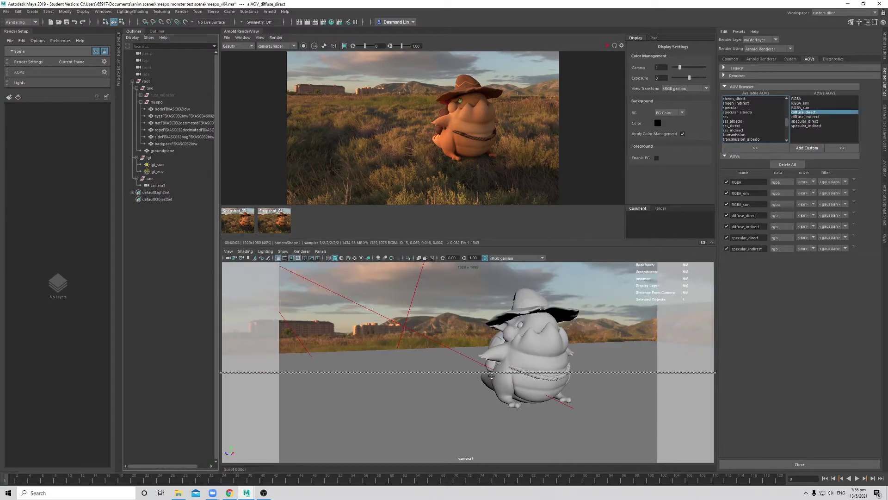
{"action": "left_click_drag", "start_coordinate": [489, 246], "coordinate": [489, 373]}
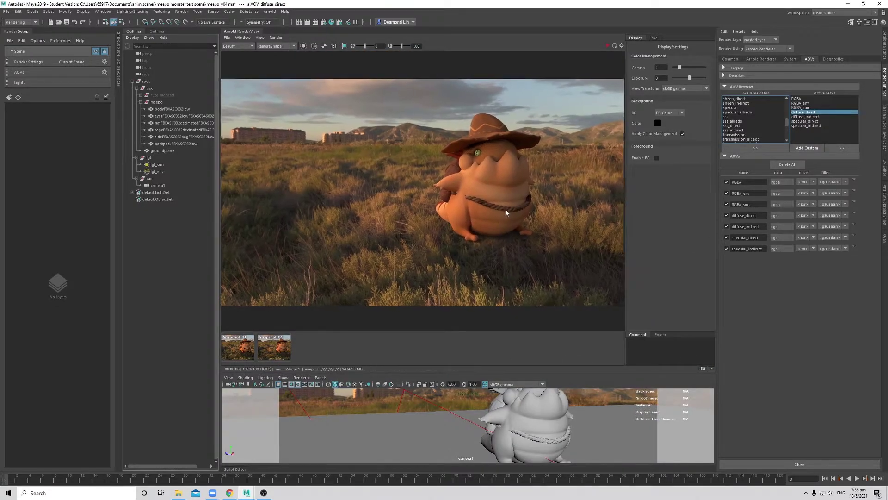
Re-render with the new AOVs and view the diffuse_direct pass zoomed in.
{"action": "left_click", "coordinate": [614, 46]}
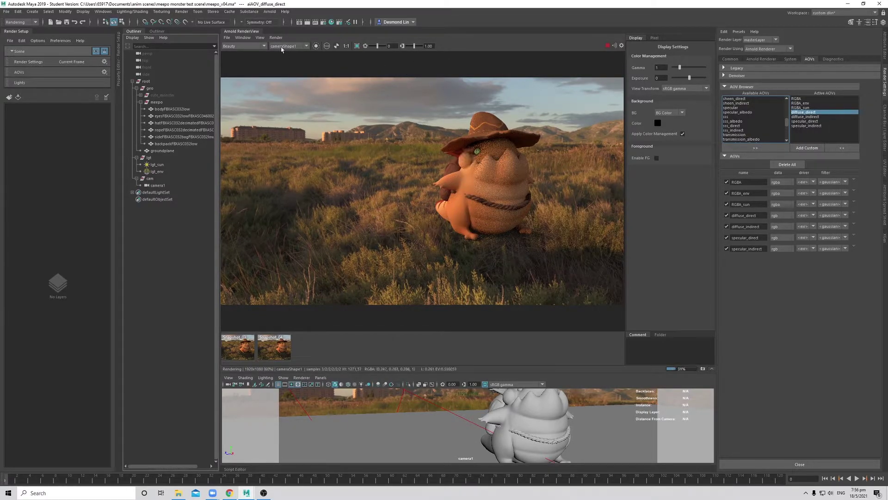
{"action": "left_click", "coordinate": [247, 46]}
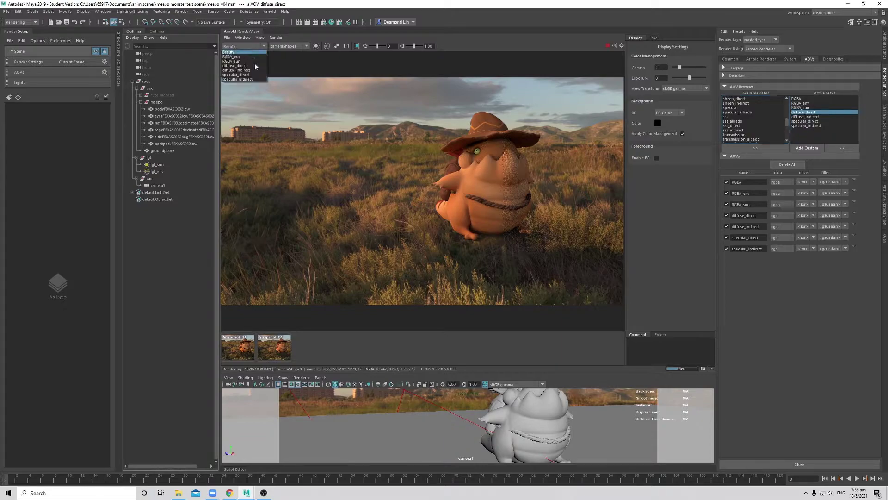
{"action": "left_click", "coordinate": [250, 66]}
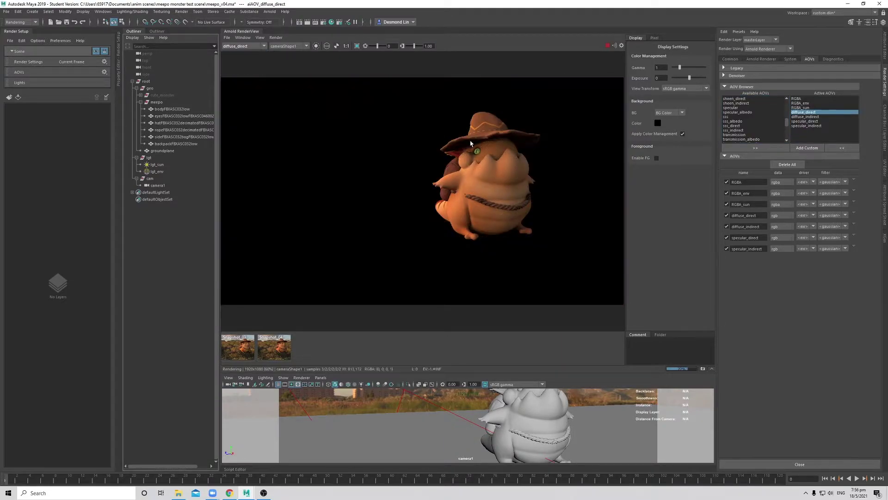
{"action": "scroll", "coordinate": [407, 153], "scroll_direction": "up", "scroll_amount": 4}
{"action": "scroll", "coordinate": [430, 158], "scroll_direction": "up", "scroll_amount": 4}
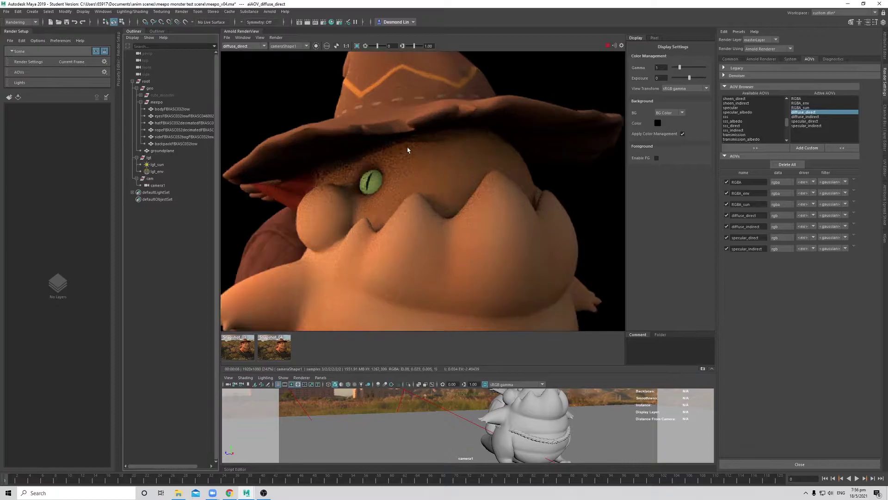
{"action": "middle_click_drag", "start_coordinate": [426, 163], "coordinate": [406, 166]}
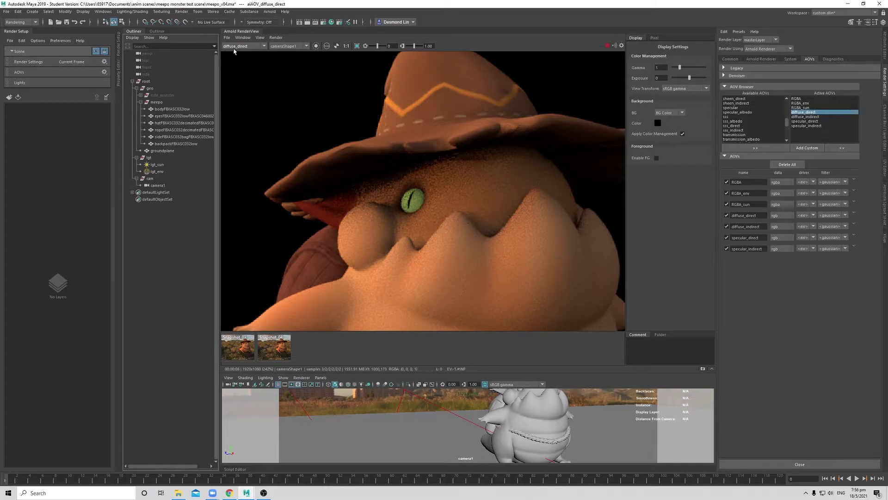
Step through the diffuse_indirect, specular_direct and specular_indirect passes.
{"action": "left_click", "coordinate": [235, 46]}
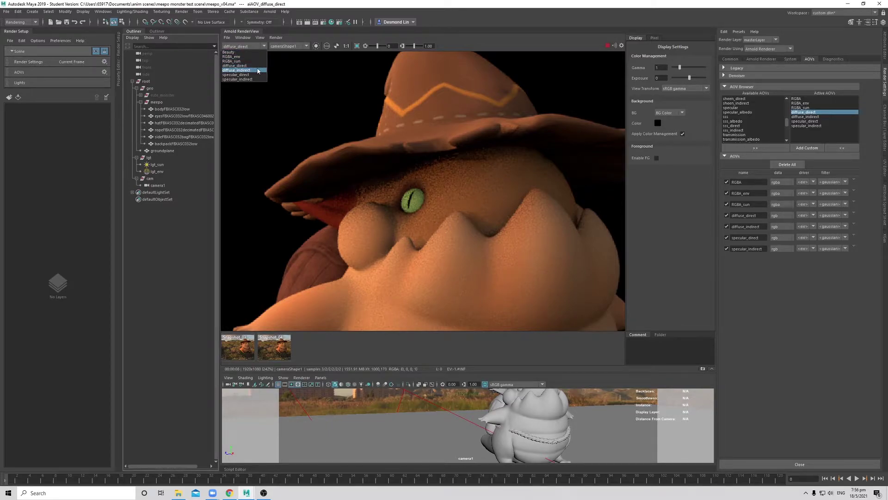
{"action": "left_click", "coordinate": [258, 70]}
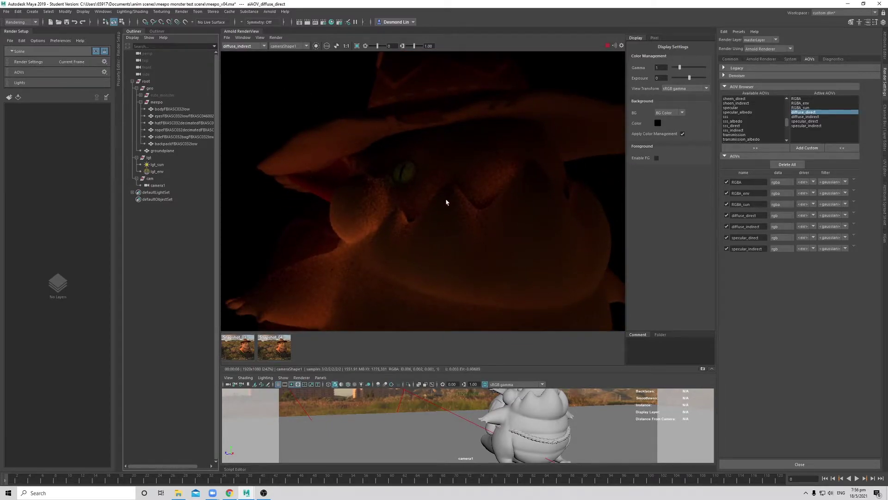
{"action": "middle_click_drag", "start_coordinate": [444, 203], "coordinate": [461, 190]}
{"action": "left_click", "coordinate": [246, 48]}
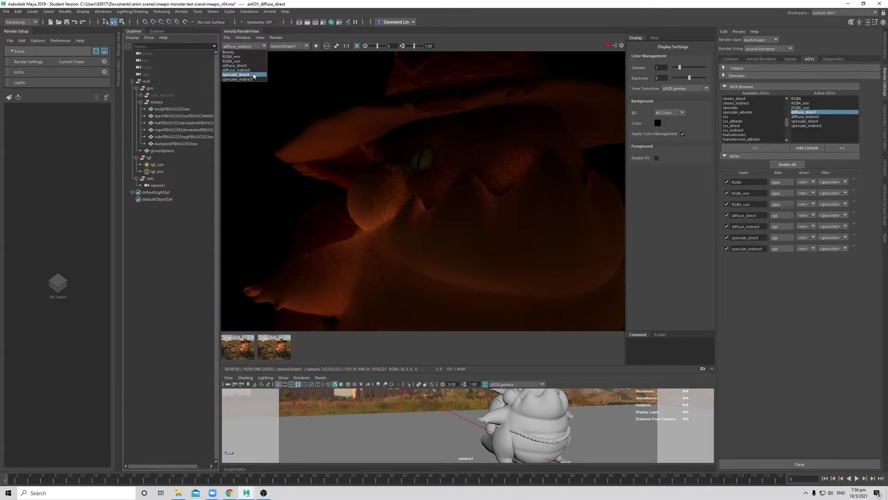
{"action": "left_click", "coordinate": [254, 75]}
{"action": "scroll", "coordinate": [322, 208], "scroll_direction": "up", "scroll_amount": 3}
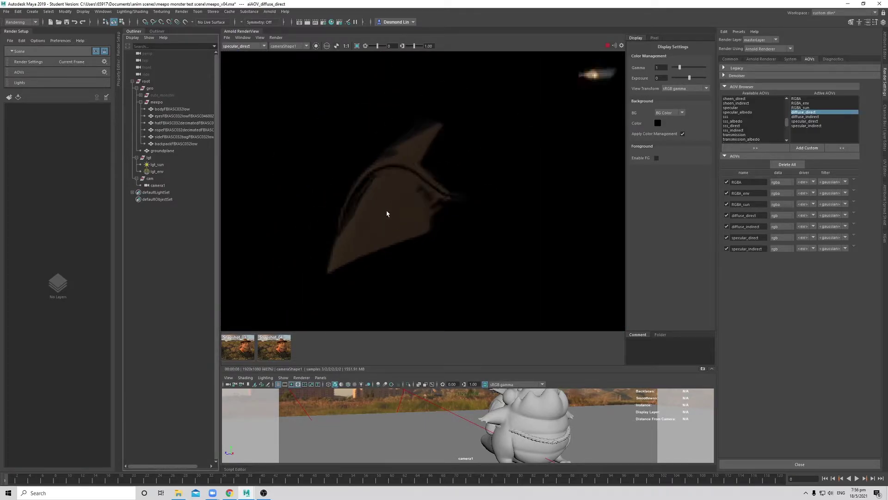
{"action": "scroll", "coordinate": [427, 214], "scroll_direction": "down", "scroll_amount": 3}
{"action": "left_click", "coordinate": [245, 46]}
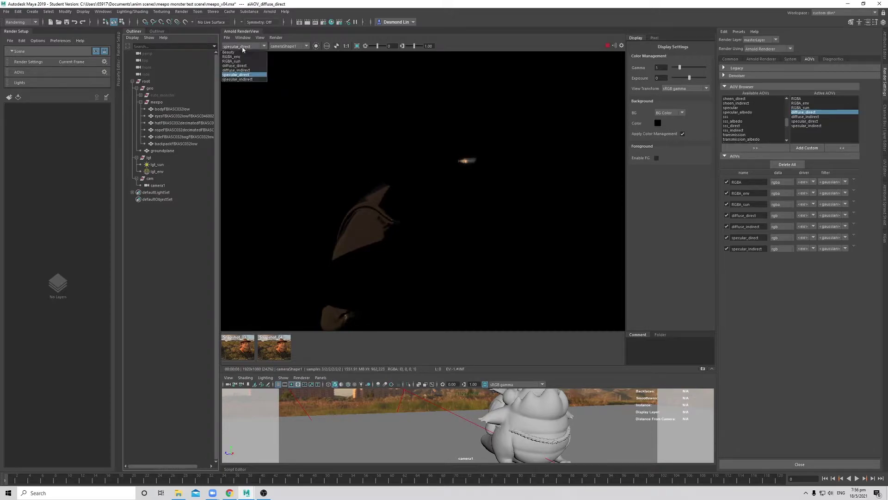
{"action": "left_click", "coordinate": [256, 82]}
{"action": "scroll", "coordinate": [399, 119], "scroll_direction": "up", "scroll_amount": 3}
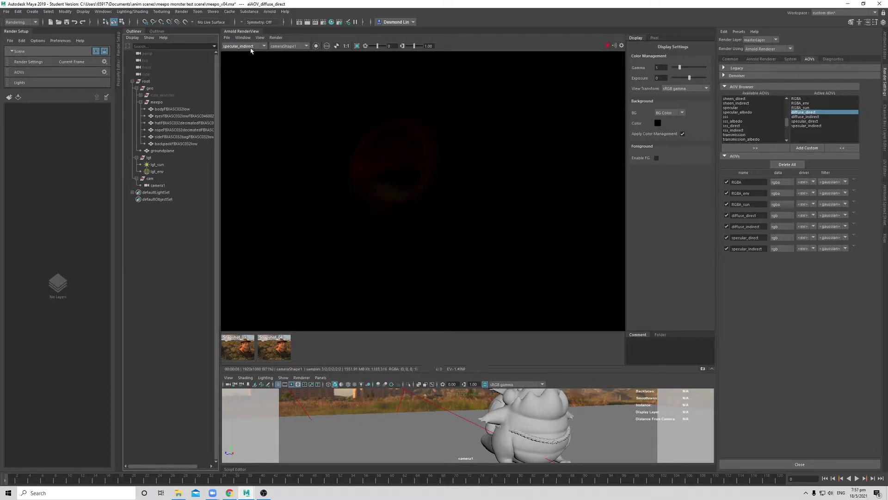
Return to the Beauty pass, then view the RGBA_env light pass.
{"action": "left_click", "coordinate": [251, 48]}
{"action": "left_click", "coordinate": [251, 53]}
{"action": "scroll", "coordinate": [442, 202], "scroll_direction": "down", "scroll_amount": 5}
{"action": "left_click", "coordinate": [250, 46]}
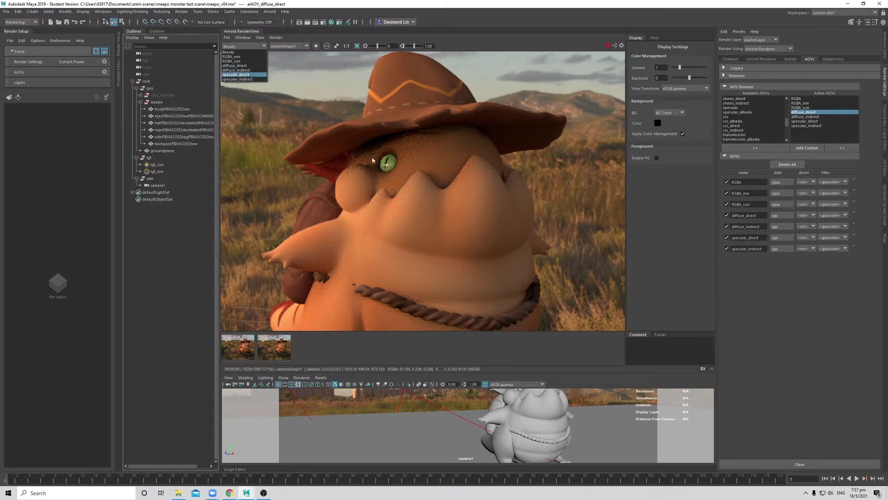
{"action": "left_click", "coordinate": [249, 58]}
{"action": "scroll", "coordinate": [410, 165], "scroll_direction": "up", "scroll_amount": 3}
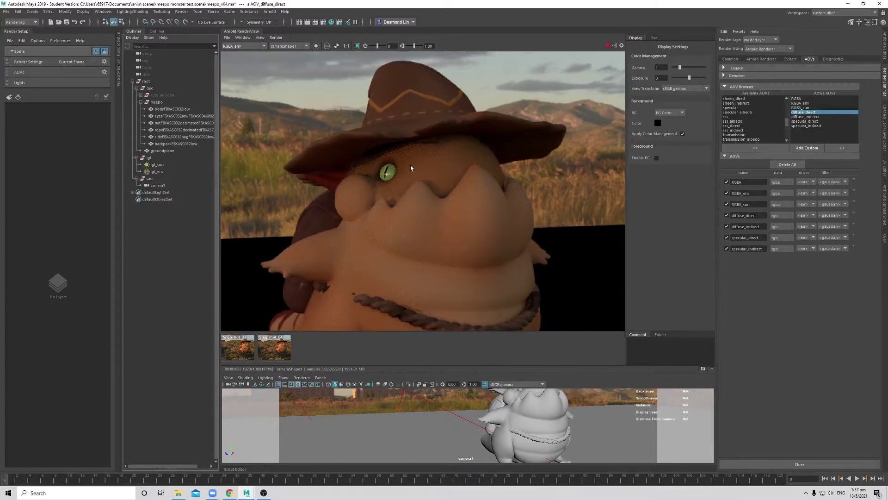
{"action": "scroll", "coordinate": [431, 173], "scroll_direction": "down", "scroll_amount": 2}
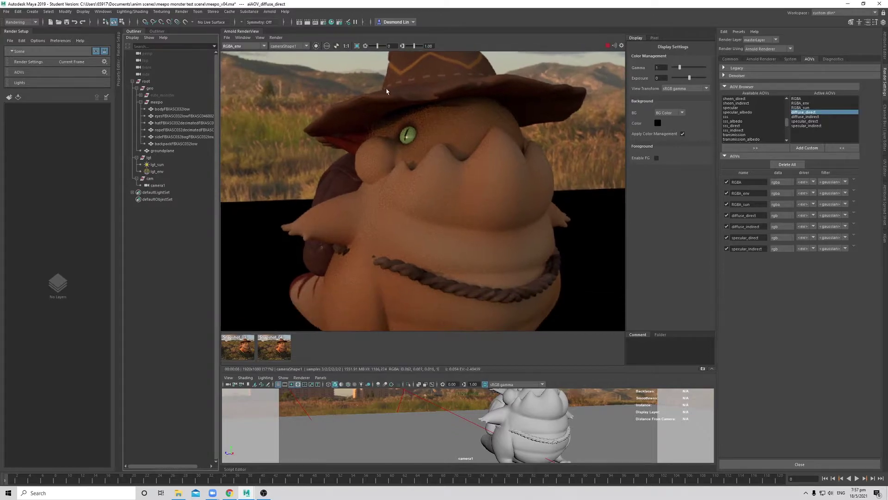
{"action": "scroll", "coordinate": [453, 148], "scroll_direction": "up", "scroll_amount": 3}
{"action": "scroll", "coordinate": [411, 150], "scroll_direction": "down", "scroll_amount": 2}
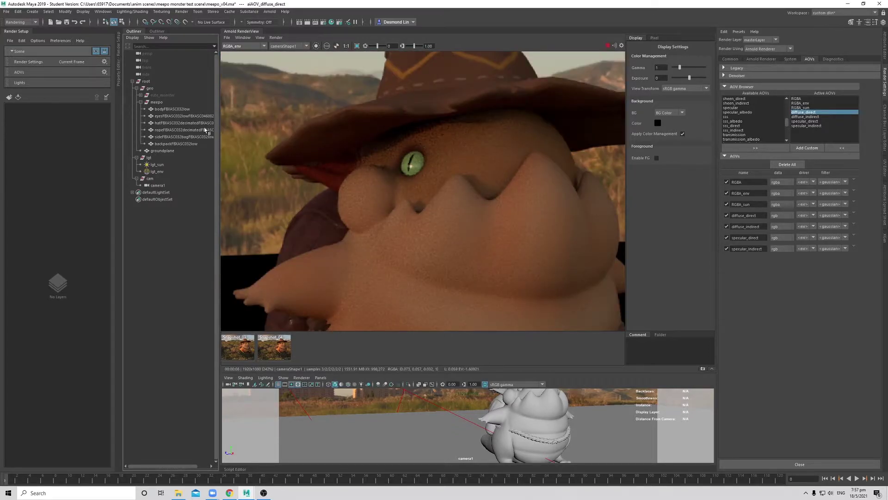
Show the RGBA_sun pass, with meepo lit by the sun alone.
{"action": "left_click", "coordinate": [243, 46]}
{"action": "left_click", "coordinate": [245, 63]}
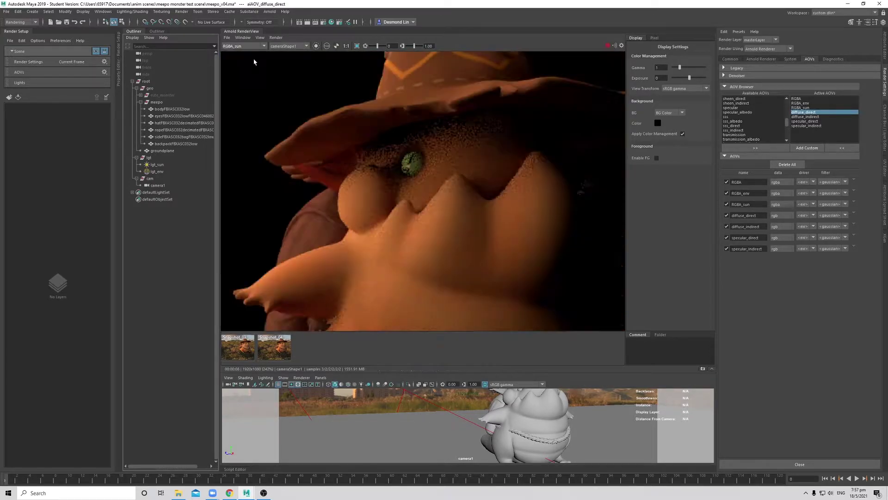
{"action": "scroll", "coordinate": [456, 177], "scroll_direction": "down", "scroll_amount": 2}
{"action": "scroll", "coordinate": [404, 188], "scroll_direction": "up", "scroll_amount": 2}
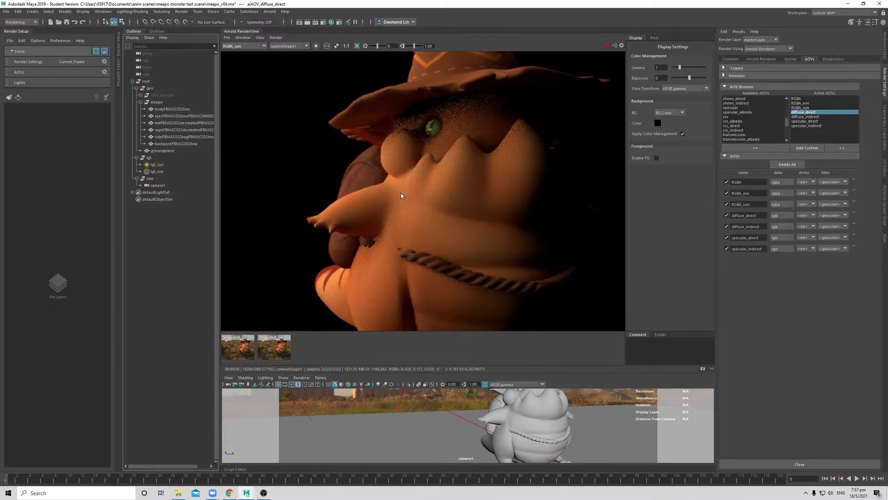
{"action": "scroll", "coordinate": [399, 219], "scroll_direction": "down", "scroll_amount": 2}
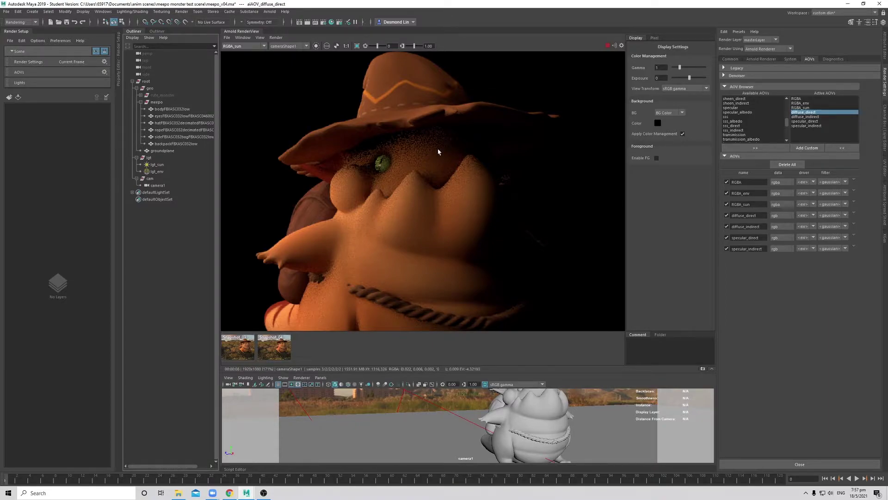
Select the lgt_sun light in the Outliner, centring the eye in the render.
{"action": "left_click", "coordinate": [178, 172]}
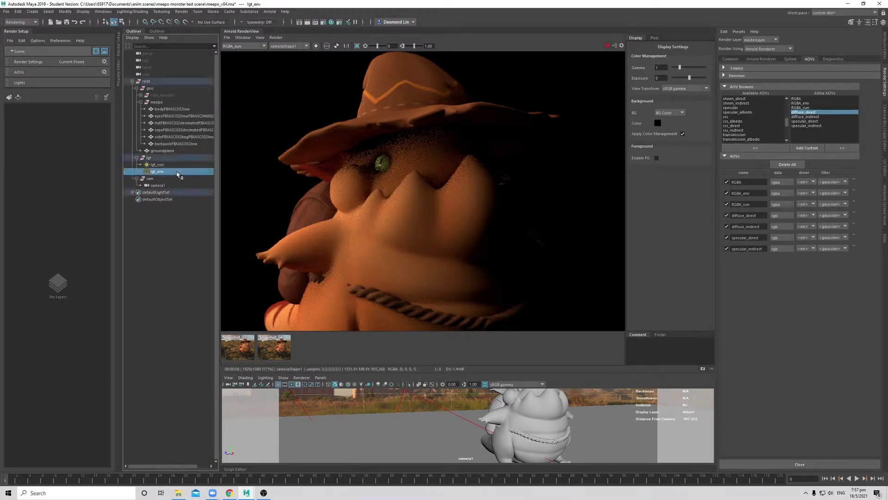
{"action": "left_click", "coordinate": [169, 159]}
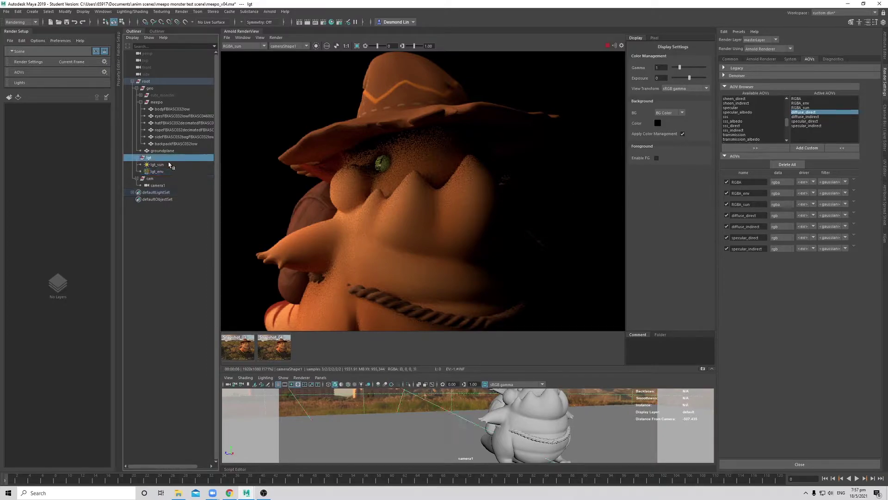
{"action": "scroll", "coordinate": [424, 184], "scroll_direction": "up", "scroll_amount": 4}
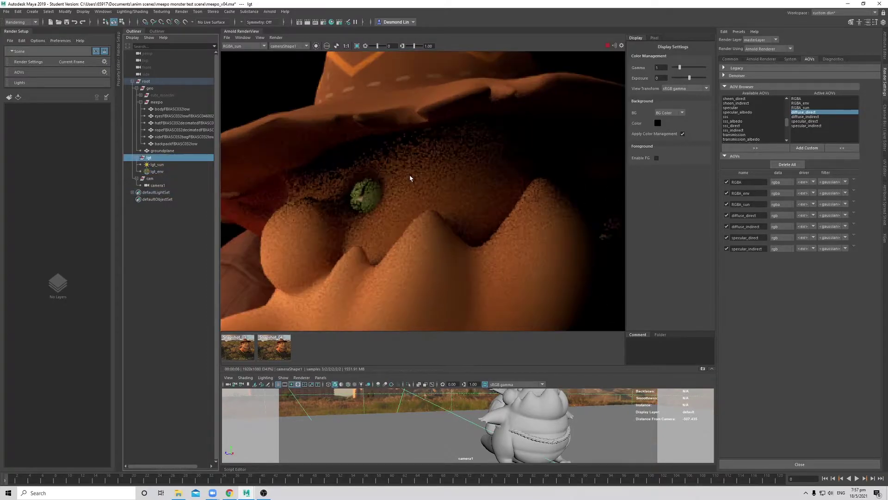
{"action": "middle_click_drag", "start_coordinate": [251, 139], "coordinate": [300, 132]}
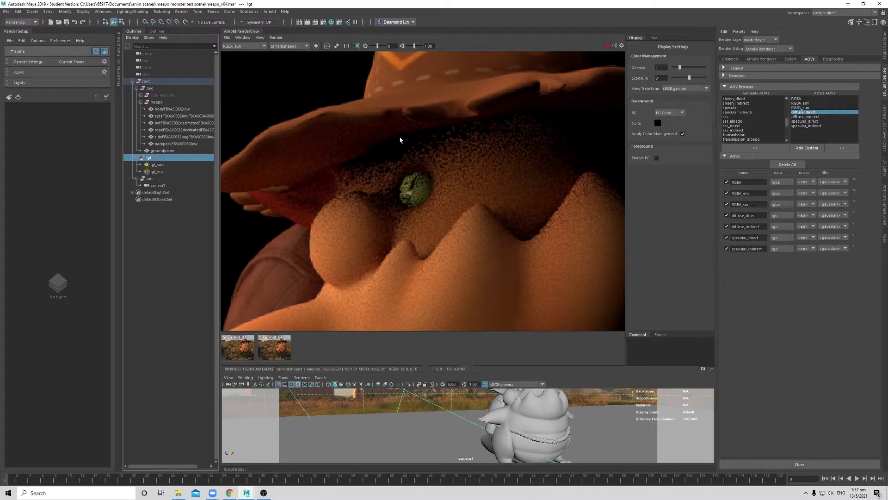
{"action": "key", "text": "Down"}
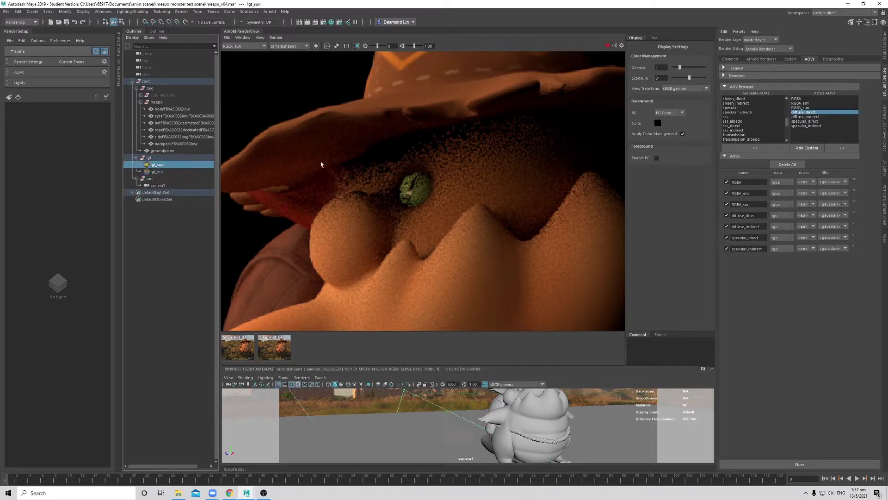
Set lgt_sun's Samples to 1 and store a snapshot of the render.
{"action": "left_click", "coordinate": [885, 55]}
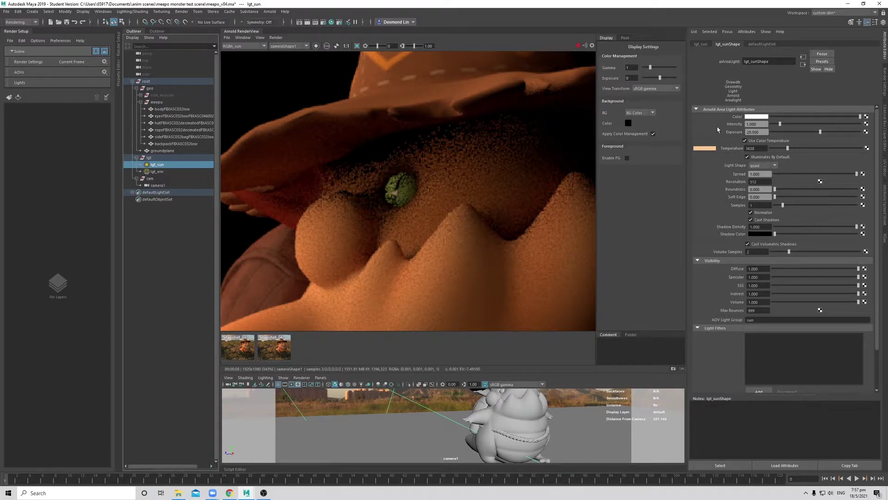
{"action": "type", "text": "1"}
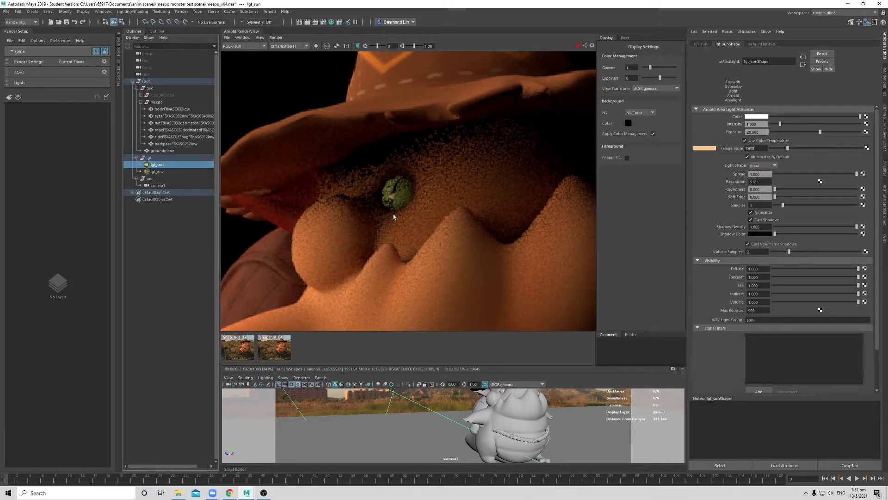
{"action": "left_click", "coordinate": [674, 369]}
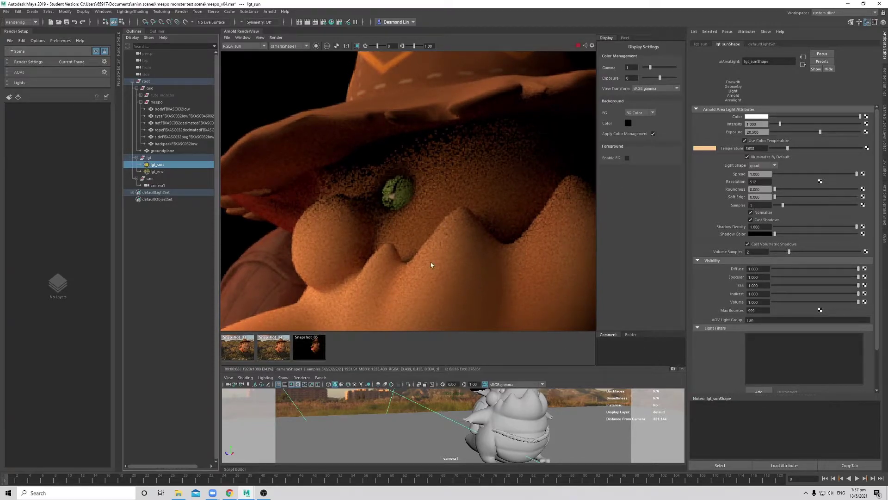
Raise the sun light's Samples to 3 and compare against Snapshot_05.
{"action": "double_click", "coordinate": [761, 205]}
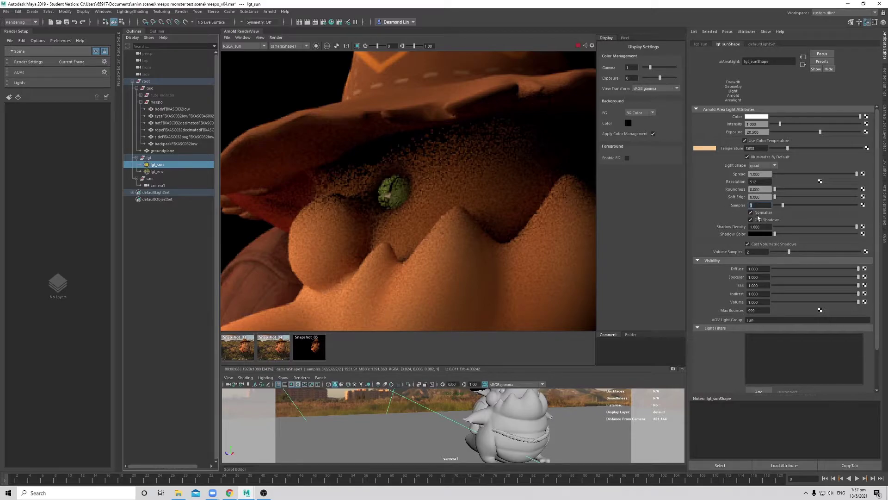
{"action": "type", "text": "3"}
{"action": "key", "text": "Return"}
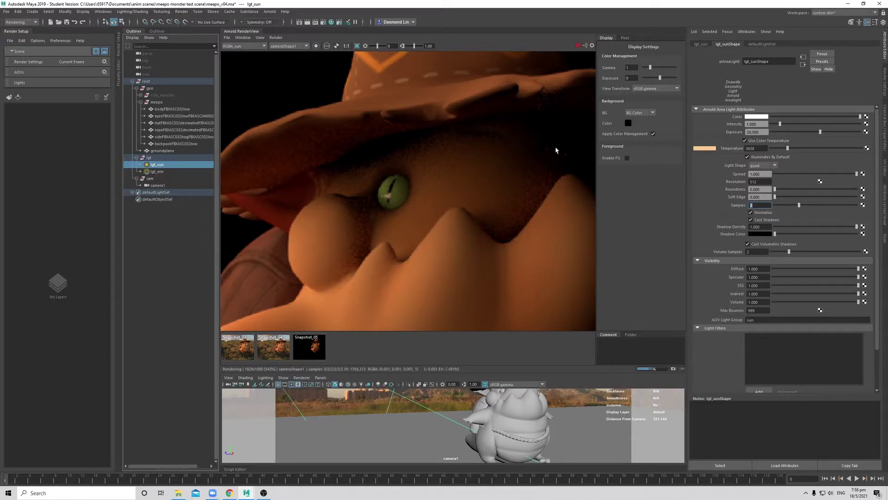
{"action": "left_click", "coordinate": [315, 350]}
Return to the live render and zoom and pan around meepo's eye to inspect it.
{"action": "left_click", "coordinate": [315, 350]}
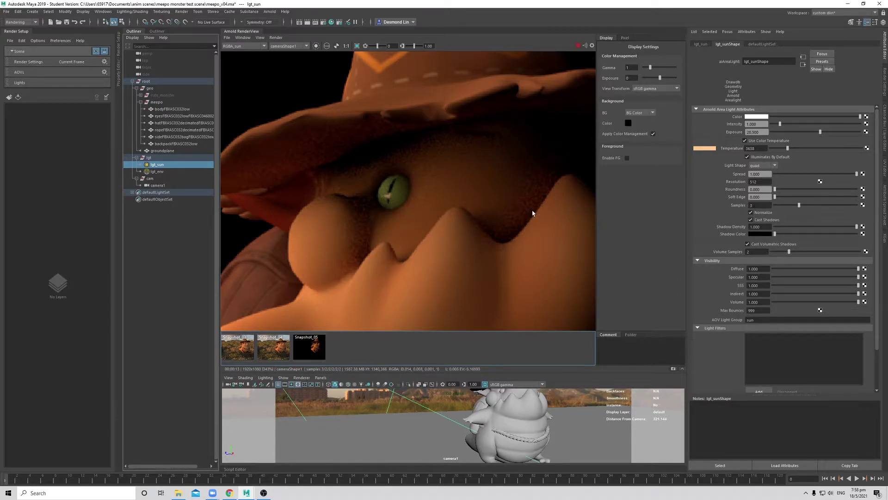
{"action": "scroll", "coordinate": [453, 199], "scroll_direction": "down", "scroll_amount": 2}
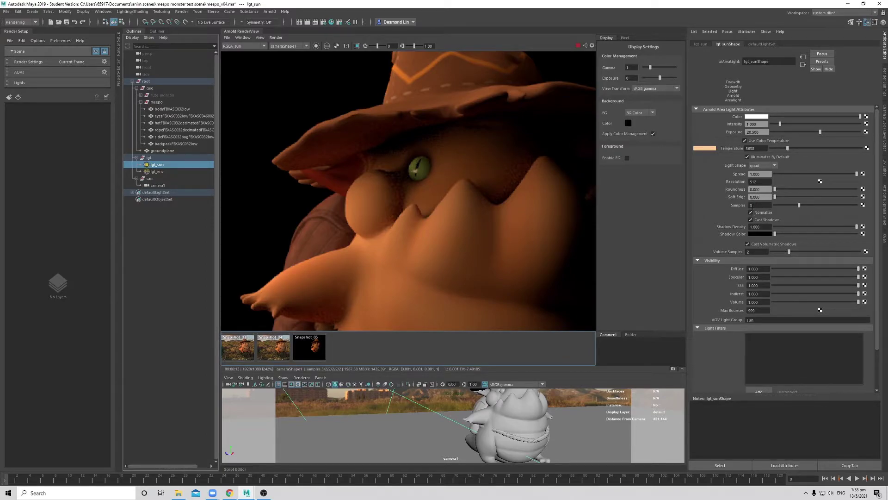
{"action": "middle_click_drag", "start_coordinate": [510, 174], "coordinate": [520, 184]}
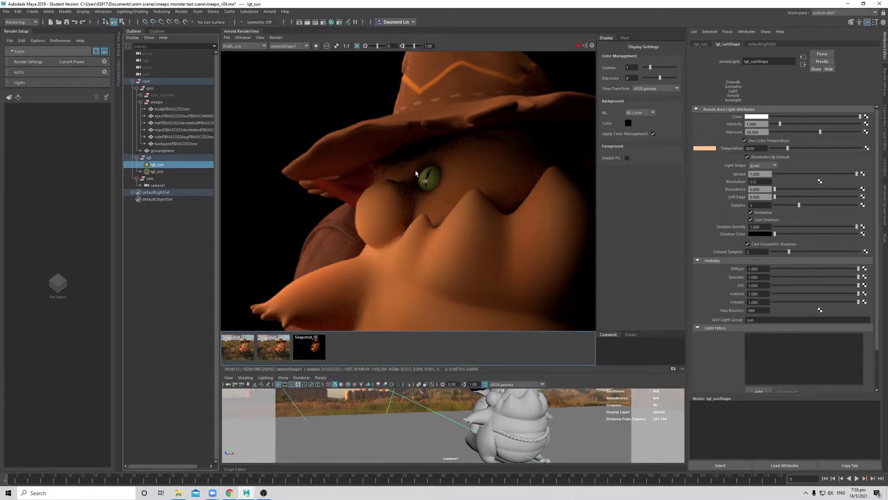
{"action": "scroll", "coordinate": [408, 177], "scroll_direction": "up", "scroll_amount": 4}
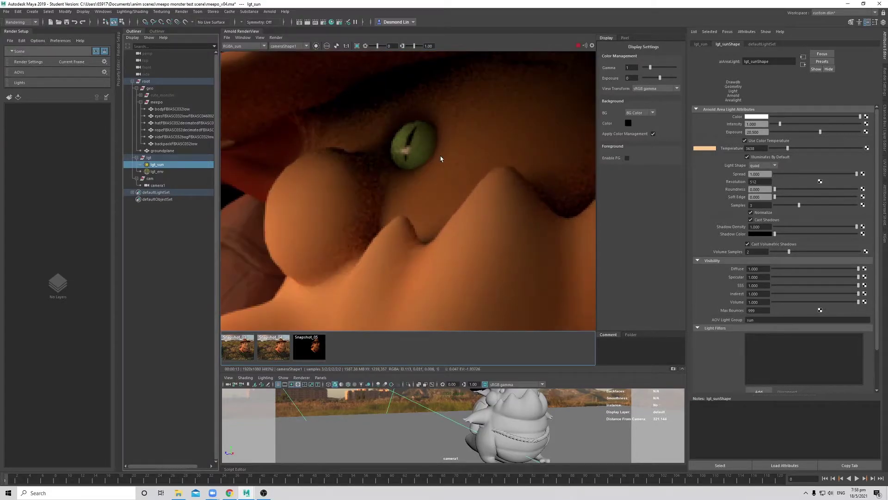
{"action": "scroll", "coordinate": [441, 159], "scroll_direction": "down", "scroll_amount": 1}
{"action": "middle_click_drag", "start_coordinate": [454, 177], "coordinate": [424, 219]}
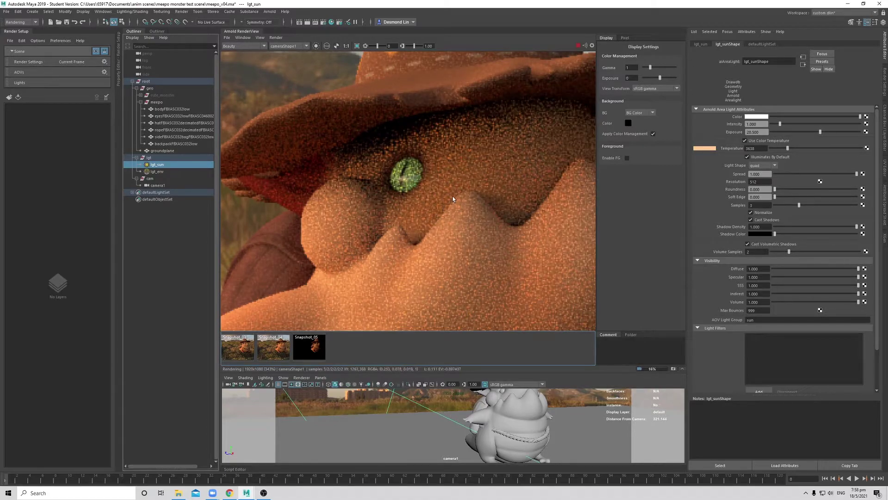
Compare with Snapshot_05, stop the render, fit the full frame and restart rendering.
{"action": "scroll", "coordinate": [453, 196], "scroll_direction": "down", "scroll_amount": 1}
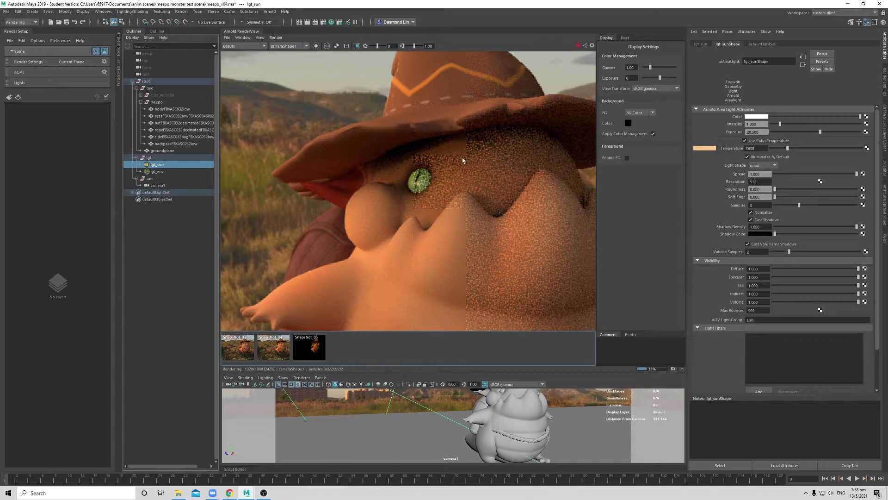
{"action": "middle_click_drag", "start_coordinate": [462, 154], "coordinate": [470, 145]}
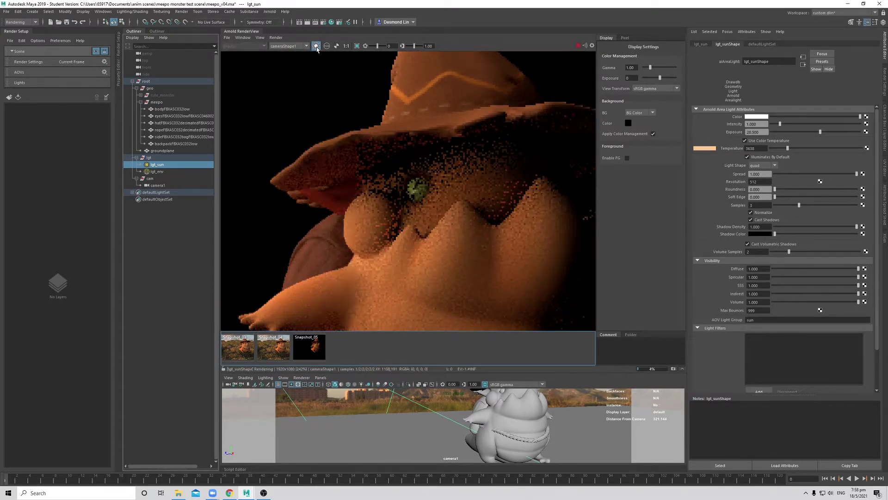
{"action": "left_click", "coordinate": [315, 349]}
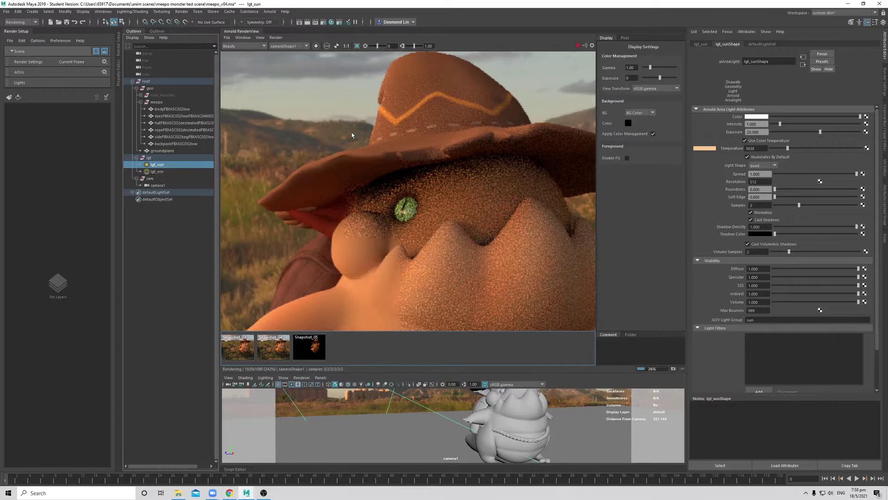
{"action": "left_click", "coordinate": [580, 46]}
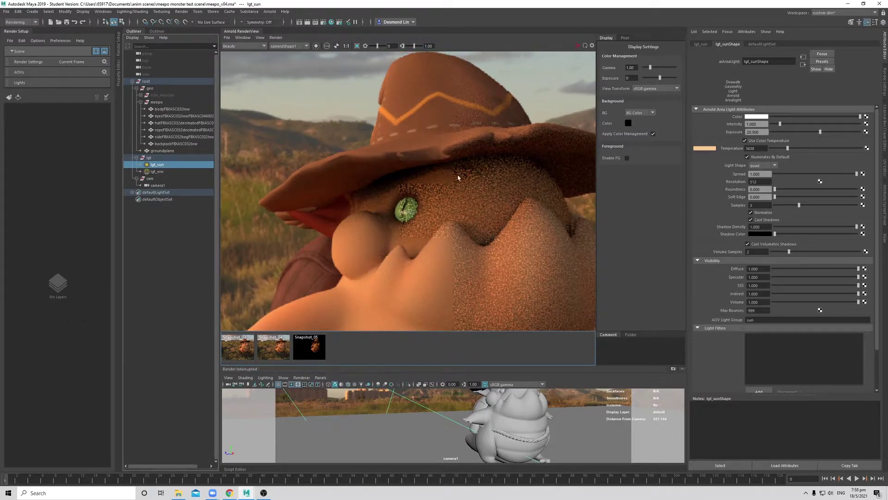
{"action": "key", "text": "f"}
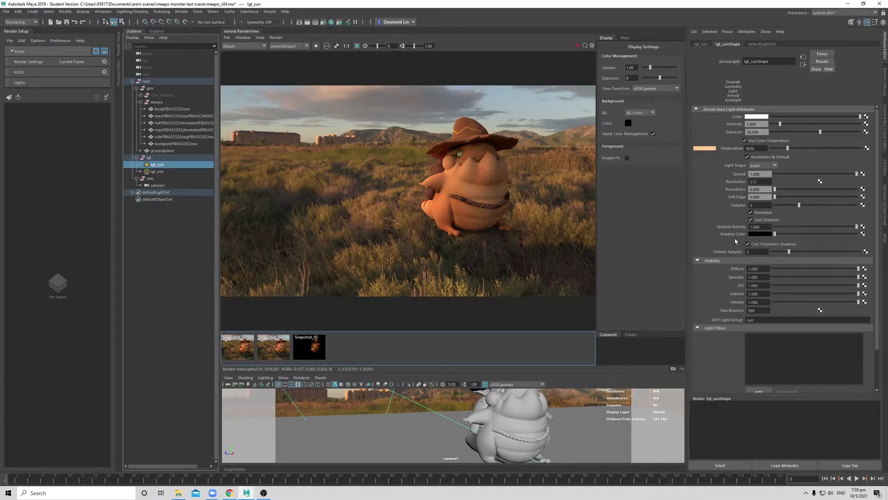
{"action": "left_click", "coordinate": [585, 46]}
Show the RGBA_sun pass zoomed in on meepo's face.
{"action": "left_click", "coordinate": [250, 46]}
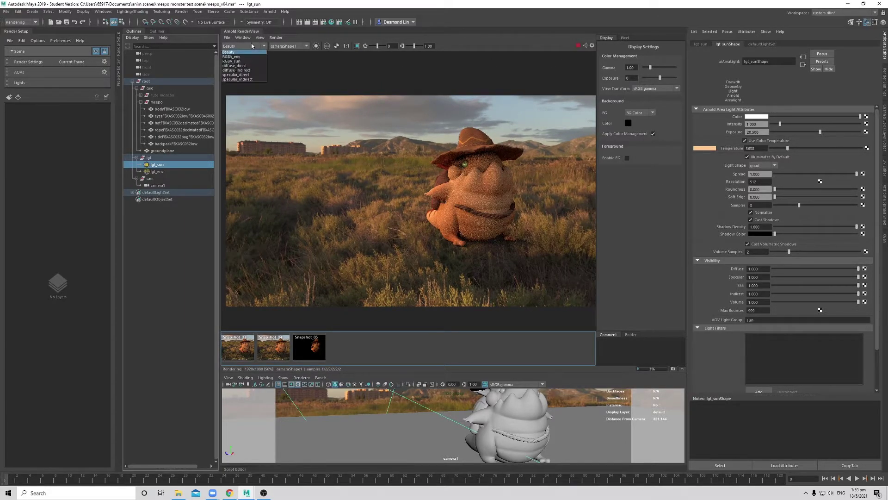
{"action": "left_click", "coordinate": [254, 61]}
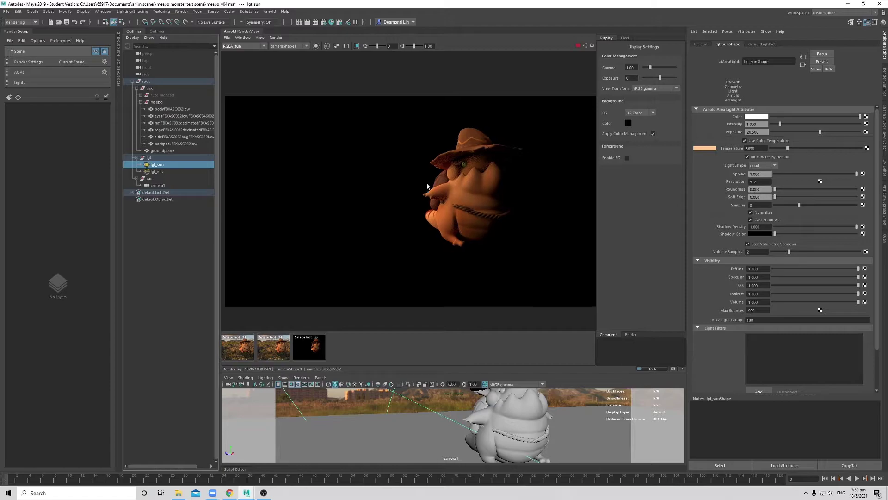
{"action": "scroll", "coordinate": [454, 182], "scroll_direction": "up", "scroll_amount": 5}
{"action": "scroll", "coordinate": [406, 192], "scroll_direction": "up", "scroll_amount": 3}
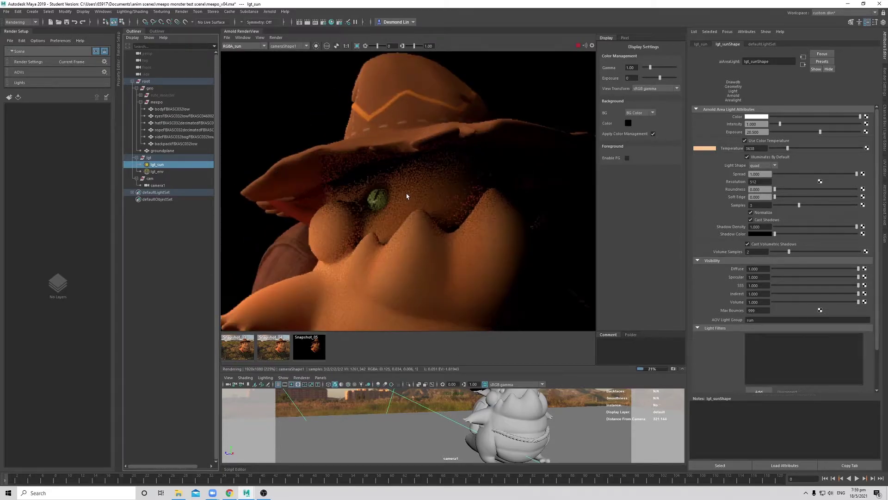
{"action": "middle_click_drag", "start_coordinate": [414, 250], "coordinate": [414, 242]}
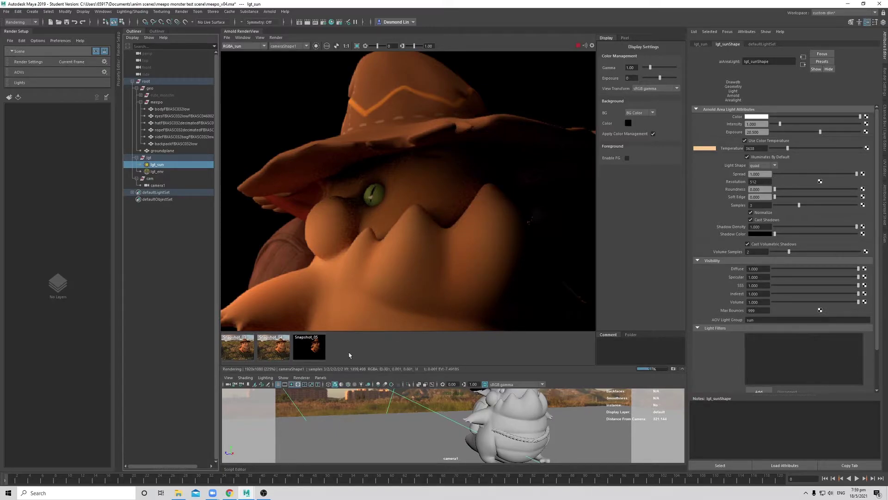
Toggle Snapshot_05 against the live three-sample sun render to compare noise.
{"action": "left_click", "coordinate": [318, 350]}
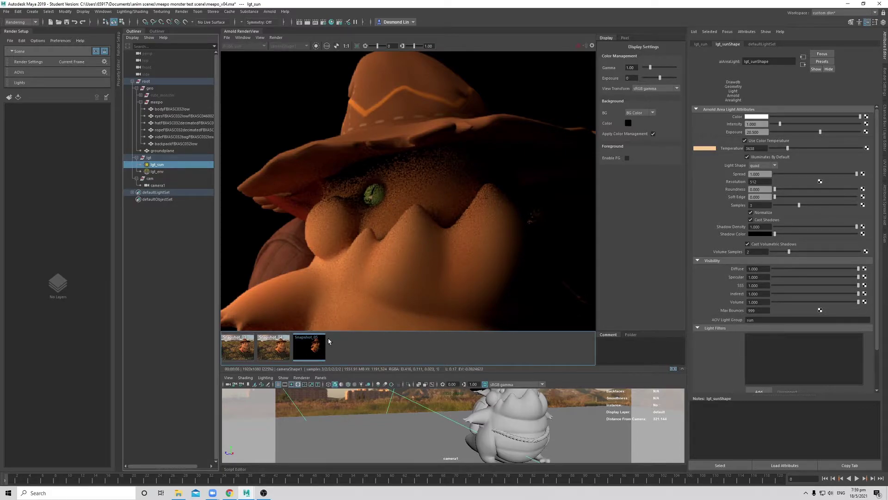
{"action": "left_click", "coordinate": [329, 342]}
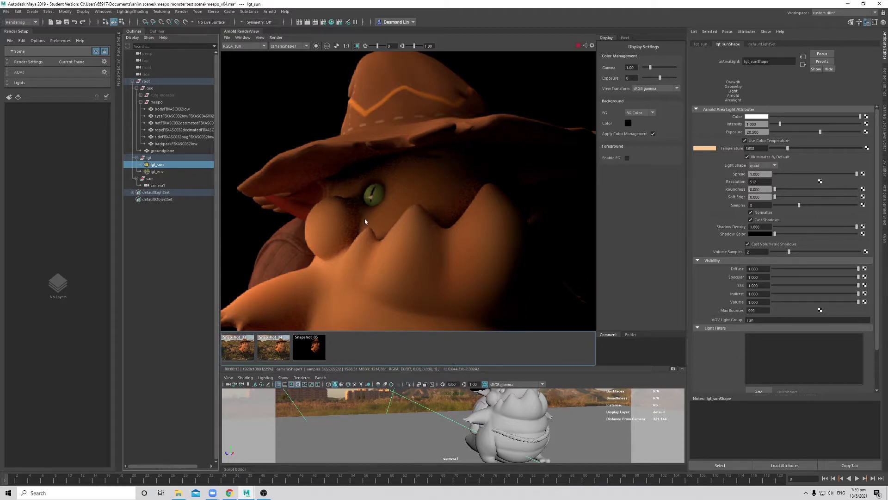
{"action": "left_click", "coordinate": [312, 346]}
{"action": "left_click", "coordinate": [313, 346]}
{"action": "left_click", "coordinate": [313, 346]}
{"action": "left_click", "coordinate": [498, 333]}
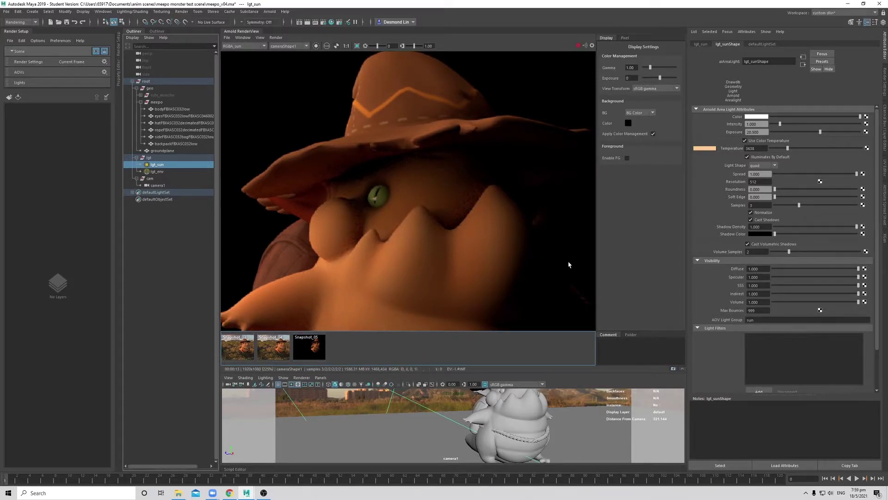
Store a snapshot of the sun pass and switch to the RGBA_env pass.
{"action": "left_click", "coordinate": [673, 369]}
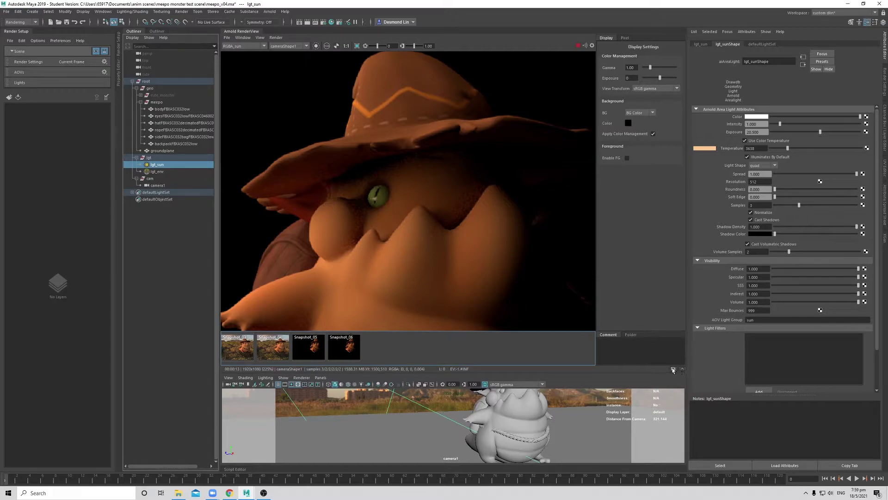
{"action": "left_click", "coordinate": [248, 47]}
{"action": "left_click", "coordinate": [249, 57]}
{"action": "middle_click_drag", "start_coordinate": [481, 210], "coordinate": [490, 178]}
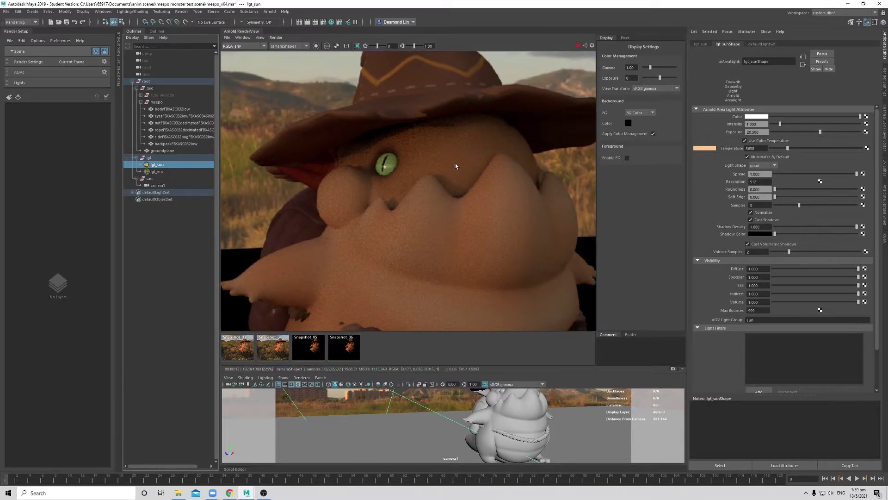
Select lgt_env and set the sky dome light's Samples to 2.
{"action": "left_click", "coordinate": [169, 172]}
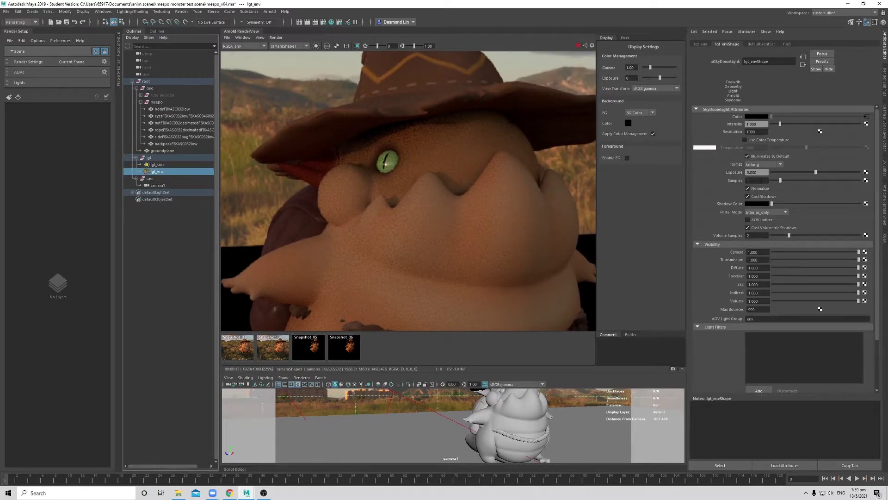
{"action": "left_click", "coordinate": [762, 180]}
{"action": "key", "text": "Return"}
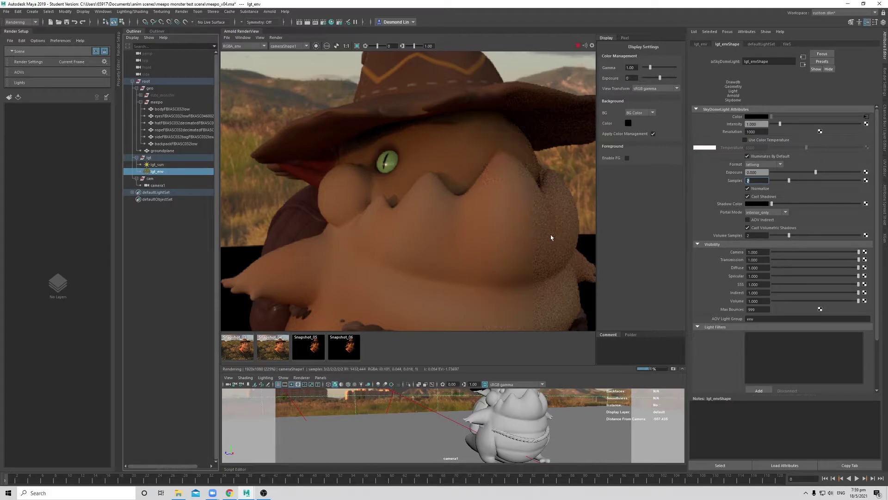
{"action": "scroll", "coordinate": [394, 235], "scroll_direction": "up", "scroll_amount": 1}
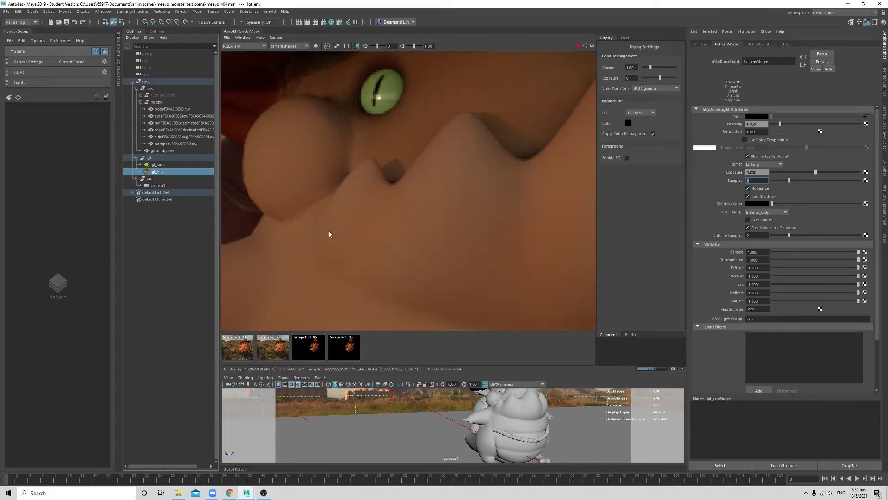
{"action": "scroll", "coordinate": [348, 227], "scroll_direction": "down", "scroll_amount": 1}
{"action": "scroll", "coordinate": [430, 178], "scroll_direction": "down", "scroll_amount": 1}
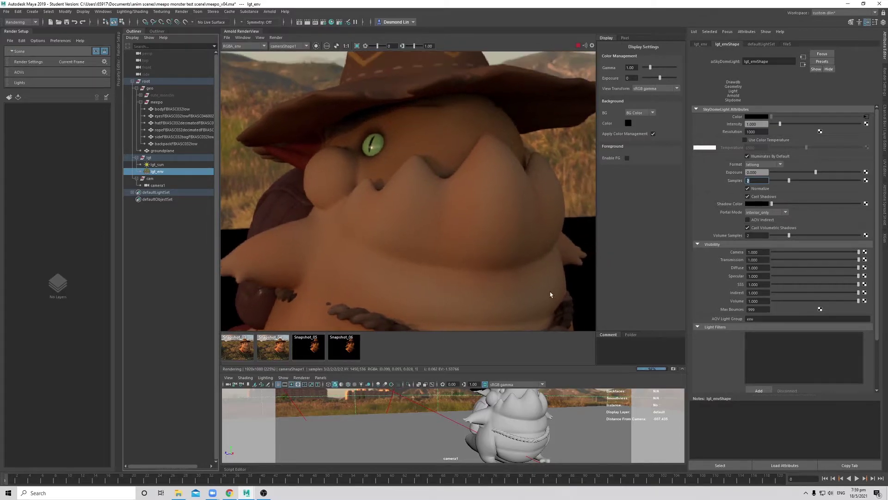
{"action": "scroll", "coordinate": [474, 252], "scroll_direction": "down", "scroll_amount": 1}
{"action": "middle_click_drag", "start_coordinate": [469, 242], "coordinate": [464, 235]}
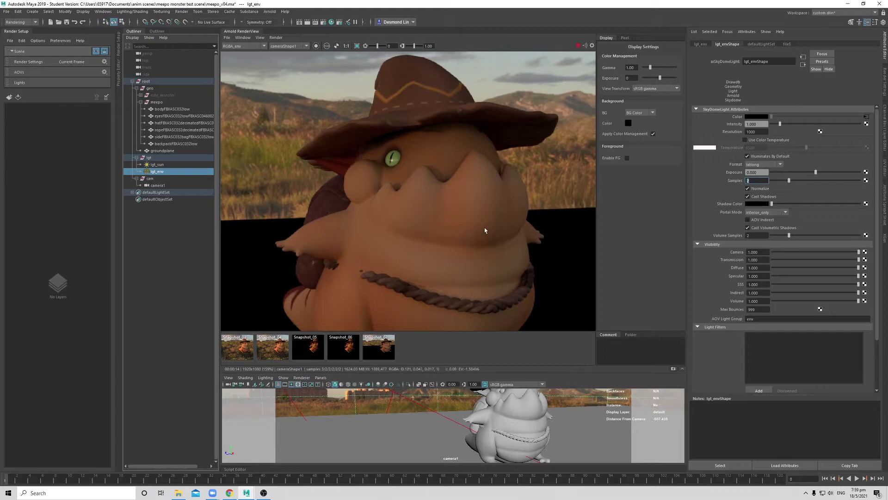
Raise the sky dome light's Samples from 2 to 3.
{"action": "key", "text": "Return"}
{"action": "type", "text": "3"}
{"action": "key", "text": "Return"}
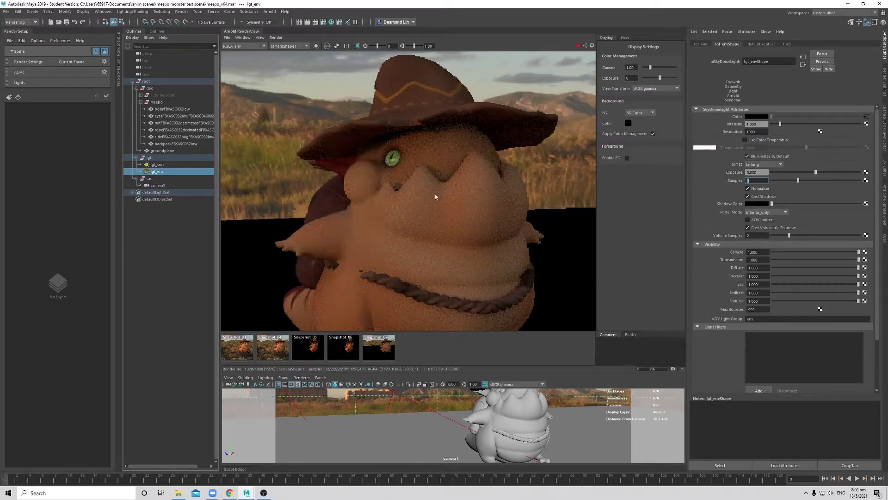
{"action": "scroll", "coordinate": [405, 194], "scroll_direction": "up", "scroll_amount": 4}
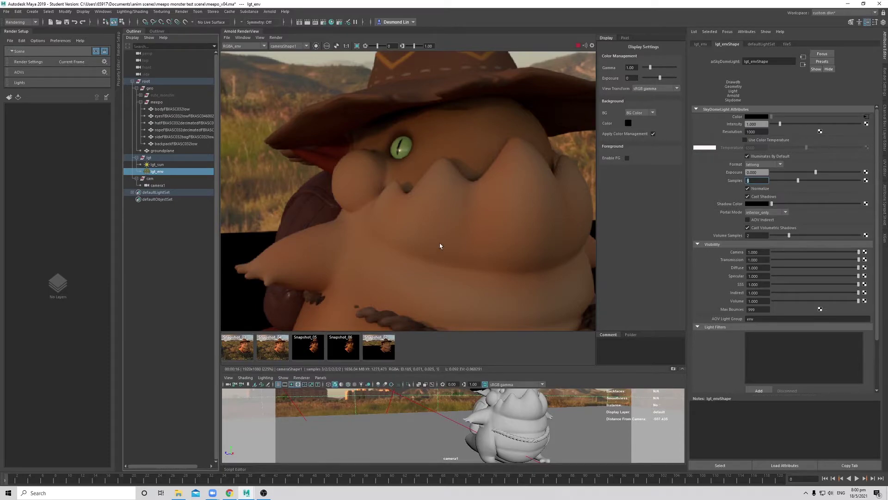
Inspect the dome-lit RGBA_env render close up on meepo's face and list the passes.
{"action": "scroll", "coordinate": [444, 184], "scroll_direction": "up", "scroll_amount": 2}
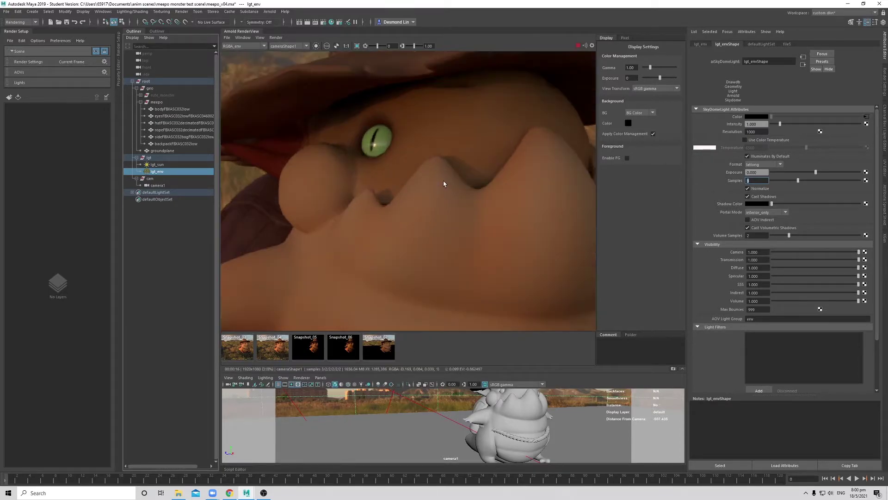
{"action": "scroll", "coordinate": [443, 185], "scroll_direction": "down", "scroll_amount": 2}
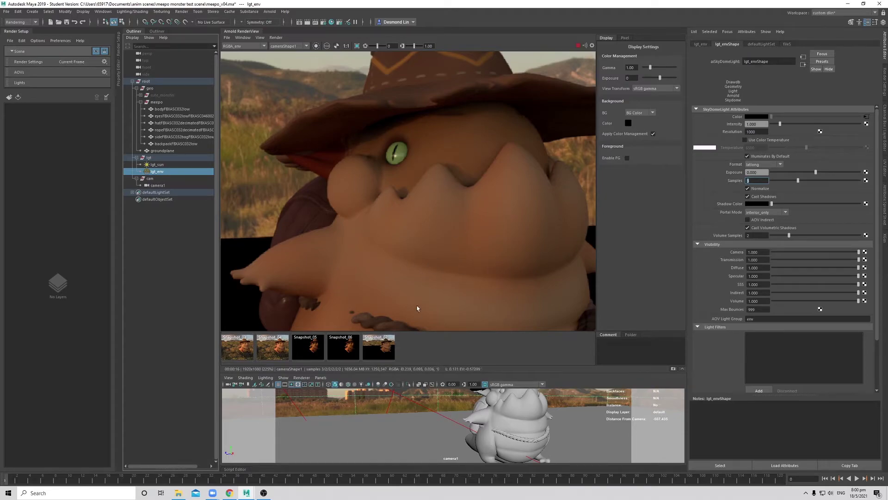
{"action": "left_click", "coordinate": [385, 347]}
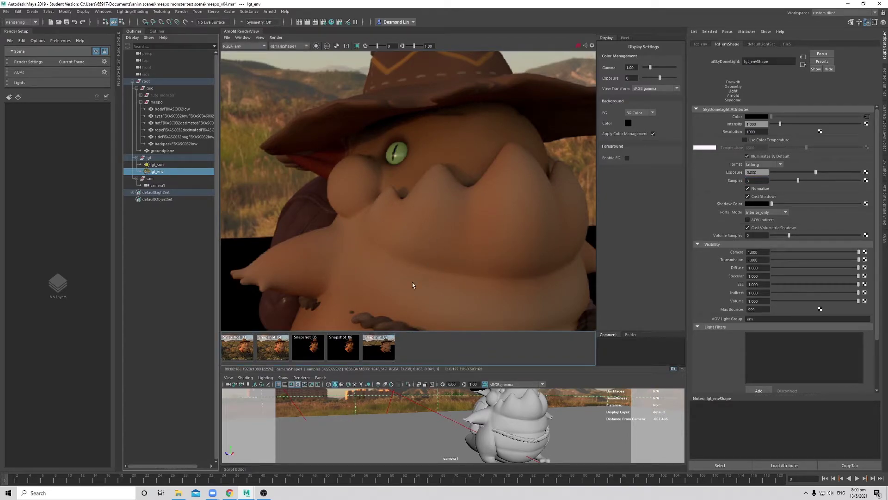
{"action": "scroll", "coordinate": [434, 173], "scroll_direction": "up", "scroll_amount": 2}
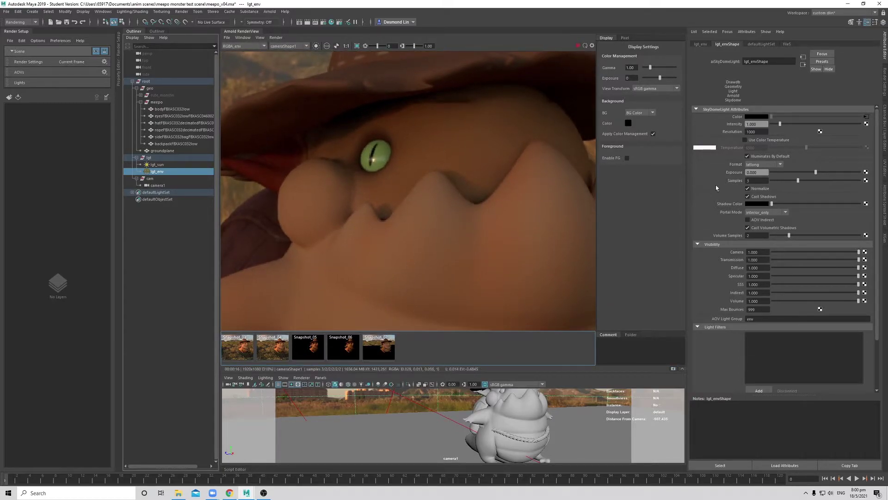
{"action": "left_click", "coordinate": [253, 46]}
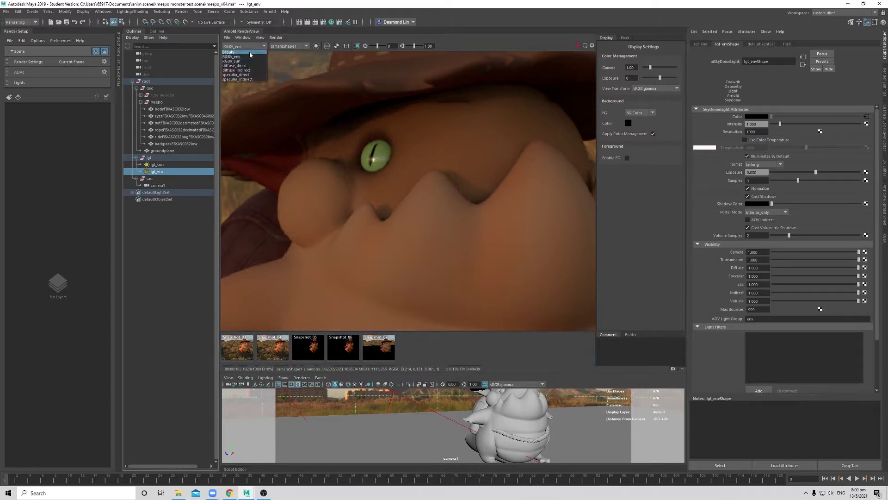
Switch to the Beauty pass and frame meepo's eye.
{"action": "left_click", "coordinate": [252, 55]}
{"action": "scroll", "coordinate": [429, 180], "scroll_direction": "down", "scroll_amount": 5}
{"action": "scroll", "coordinate": [363, 210], "scroll_direction": "up", "scroll_amount": 5}
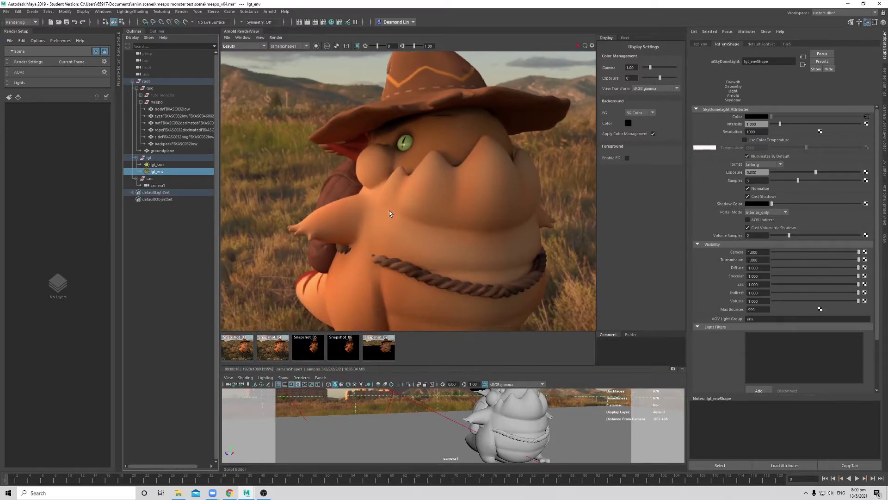
{"action": "scroll", "coordinate": [359, 218], "scroll_direction": "up", "scroll_amount": 3}
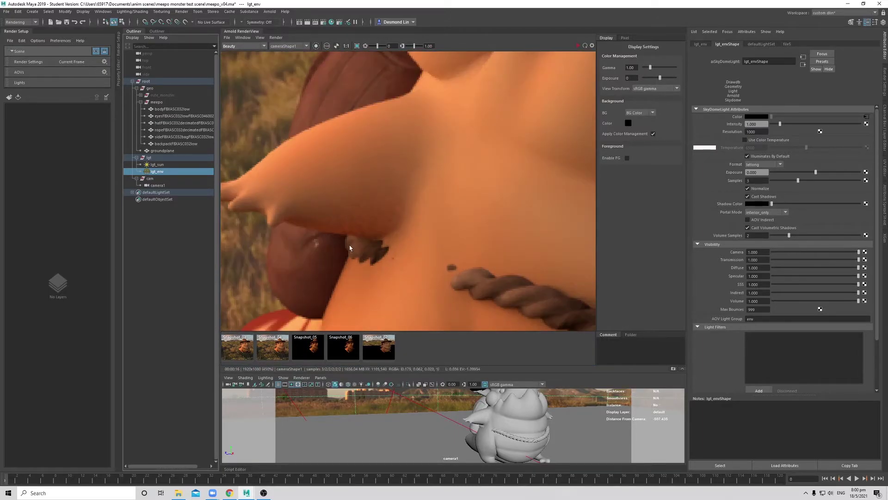
{"action": "scroll", "coordinate": [448, 189], "scroll_direction": "down", "scroll_amount": 2}
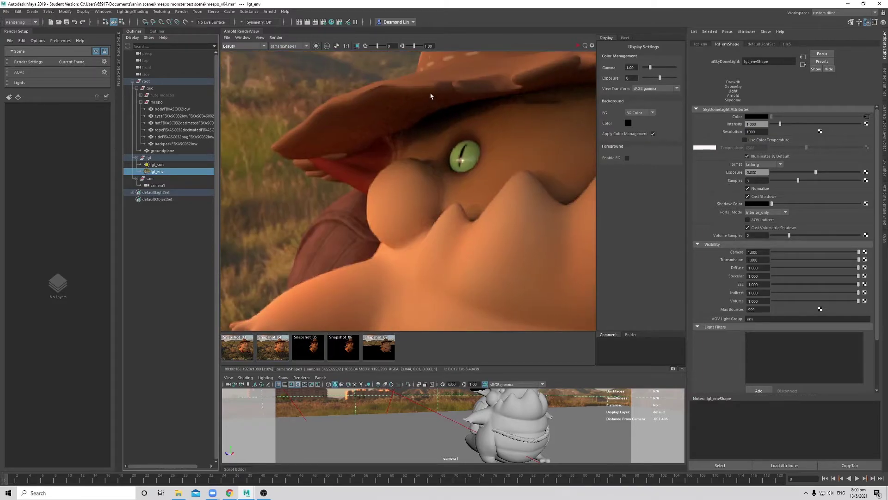
{"action": "middle_click_drag", "start_coordinate": [439, 148], "coordinate": [430, 173], "text": "alt"}
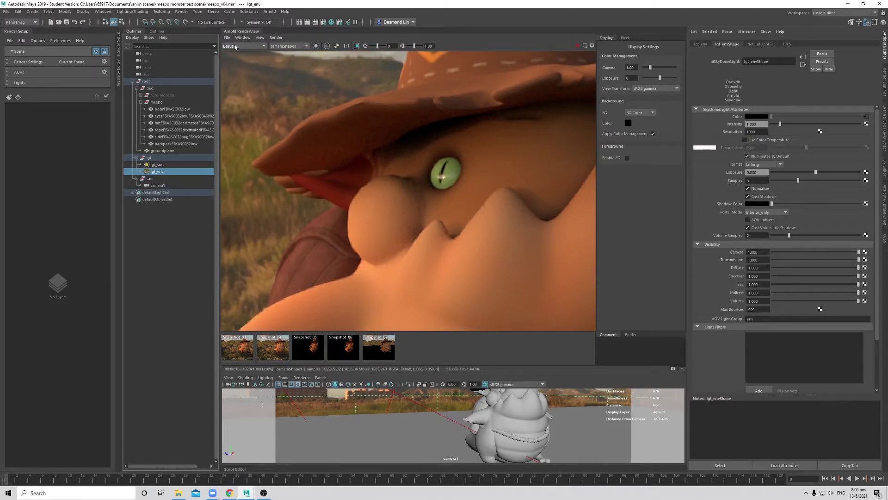
Show the diffuse_direct pass, framing the hat and eye.
{"action": "left_click", "coordinate": [250, 46]}
{"action": "left_click", "coordinate": [252, 62]}
{"action": "scroll", "coordinate": [409, 168], "scroll_direction": "down", "scroll_amount": 3}
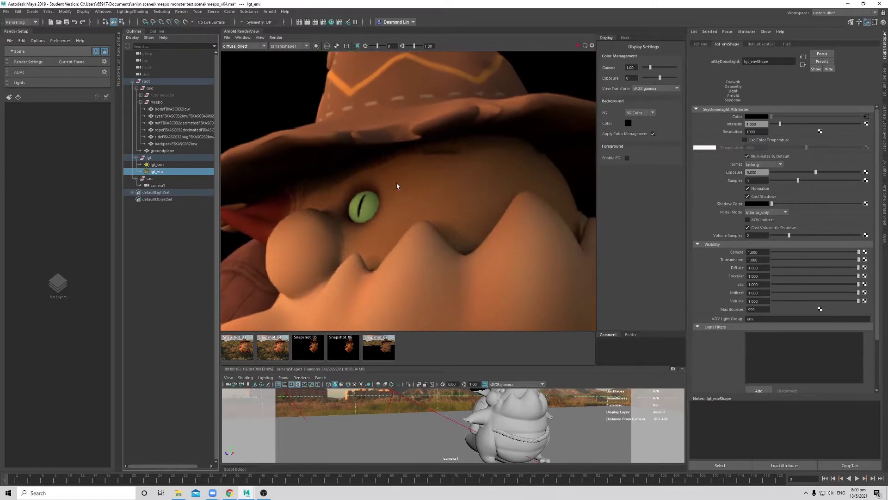
{"action": "scroll", "coordinate": [367, 243], "scroll_direction": "up", "scroll_amount": 5}
{"action": "scroll", "coordinate": [367, 244], "scroll_direction": "down", "scroll_amount": 5}
{"action": "middle_click_drag", "start_coordinate": [435, 177], "coordinate": [376, 308], "text": "alt"}
{"action": "scroll", "coordinate": [414, 137], "scroll_direction": "up", "scroll_amount": 5}
{"action": "scroll", "coordinate": [413, 137], "scroll_direction": "down", "scroll_amount": 5}
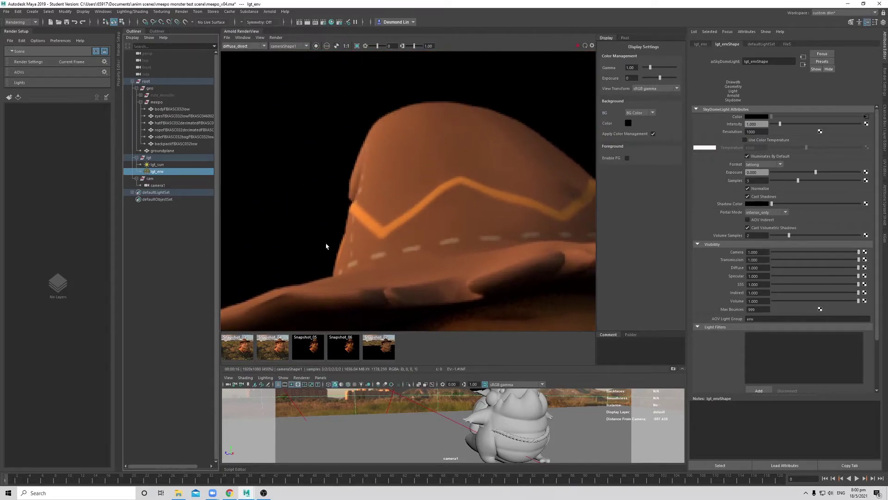
{"action": "scroll", "coordinate": [417, 234], "scroll_direction": "up", "scroll_amount": 5}
{"action": "middle_click_drag", "start_coordinate": [423, 175], "coordinate": [447, 207], "text": "alt"}
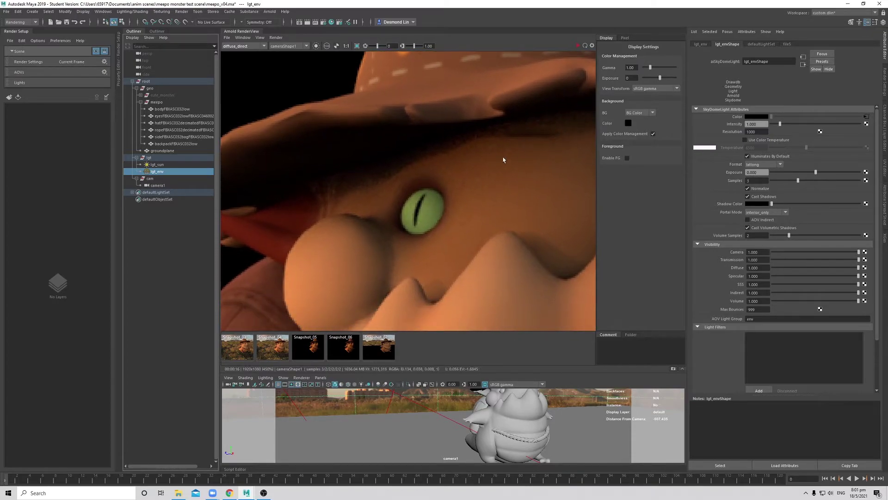
Switch to the dark diffuse_indirect pass.
{"action": "left_click", "coordinate": [255, 48]}
{"action": "left_click", "coordinate": [255, 70]}
{"action": "scroll", "coordinate": [397, 194], "scroll_direction": "down", "scroll_amount": 5}
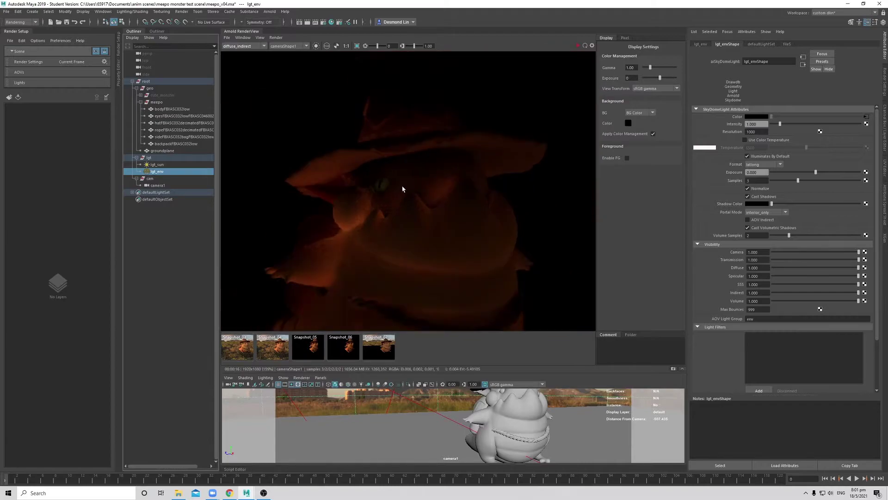
Open the Arnold Render Settings and select the Camera (AA) samples value.
{"action": "left_click", "coordinate": [885, 84]}
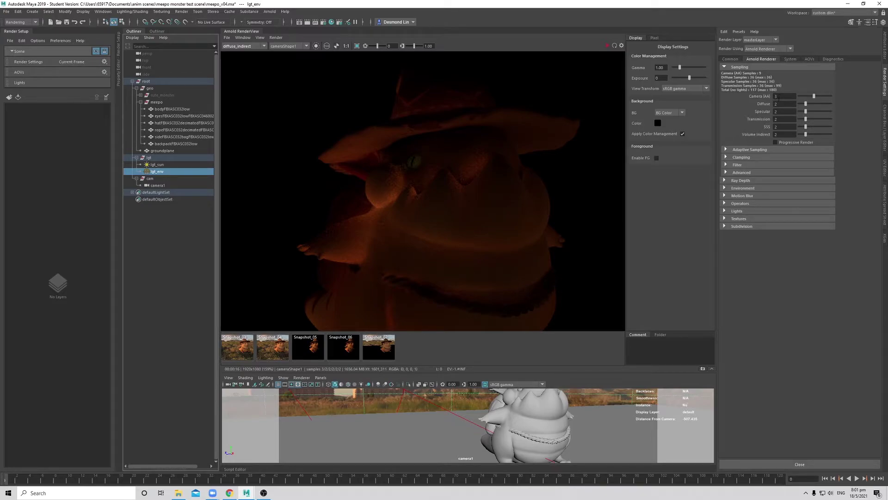
{"action": "left_click", "coordinate": [781, 97]}
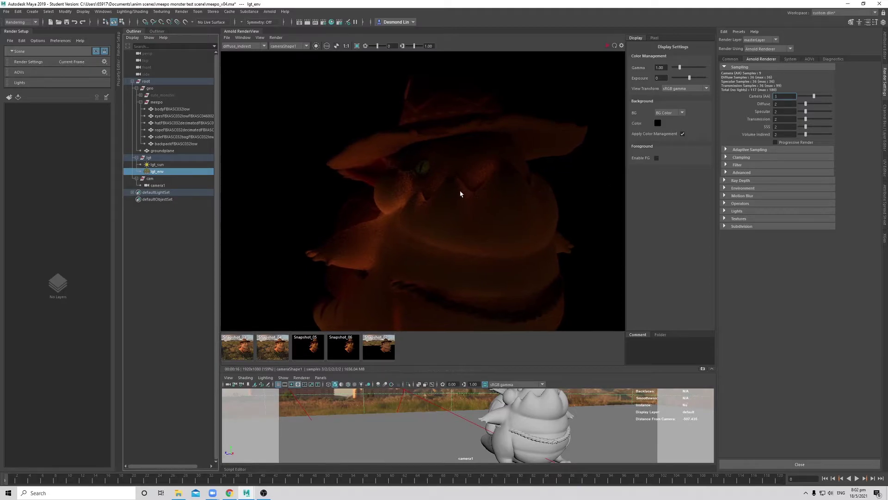
{"action": "scroll", "coordinate": [444, 175], "scroll_direction": "up", "scroll_amount": 2}
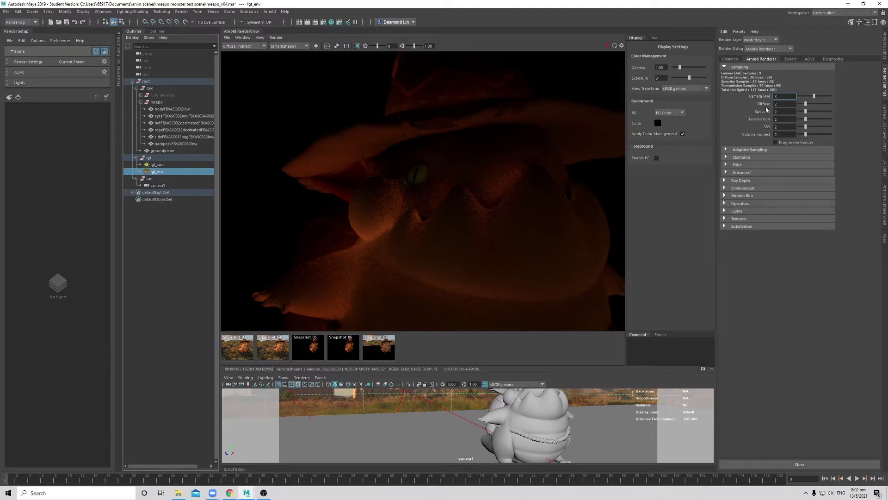
Flip the AOV to diffuse_direct and back to diffuse_indirect.
{"action": "middle_click_drag", "start_coordinate": [479, 166], "coordinate": [489, 171]}
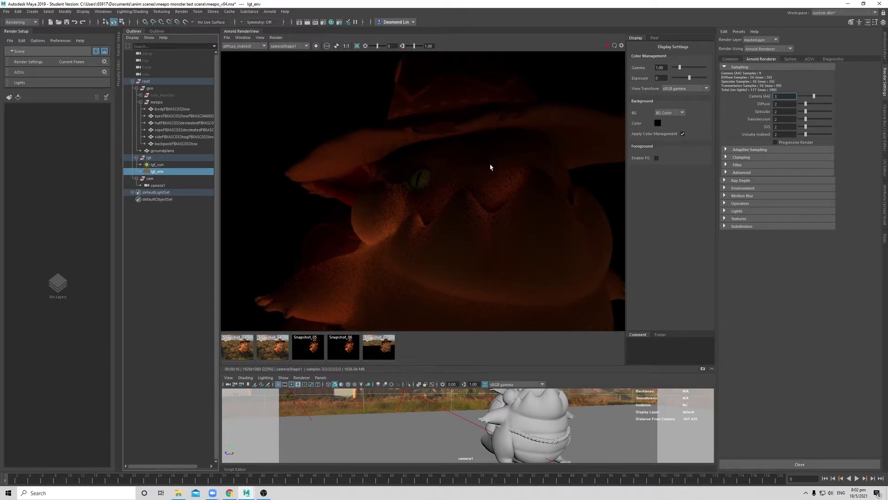
{"action": "middle_click_drag", "start_coordinate": [469, 273], "coordinate": [387, 142]}
{"action": "middle_click_drag", "start_coordinate": [500, 183], "coordinate": [484, 196]}
{"action": "left_click", "coordinate": [245, 46]}
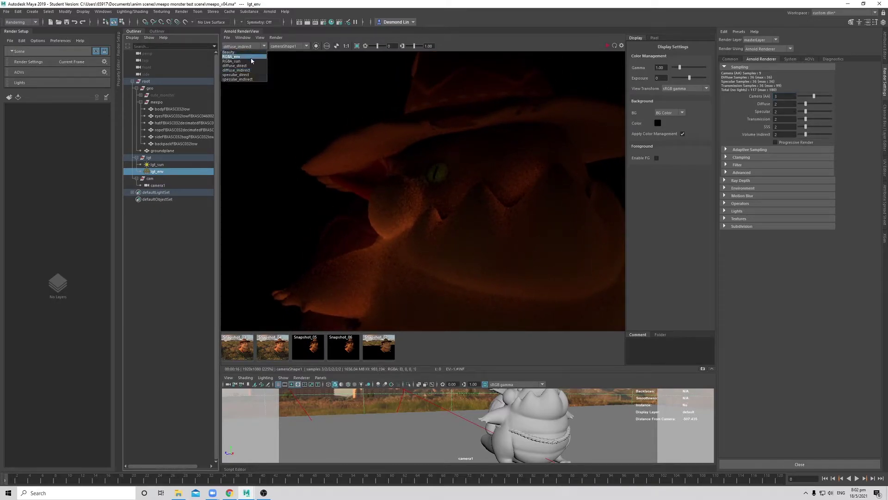
{"action": "left_click", "coordinate": [249, 67]}
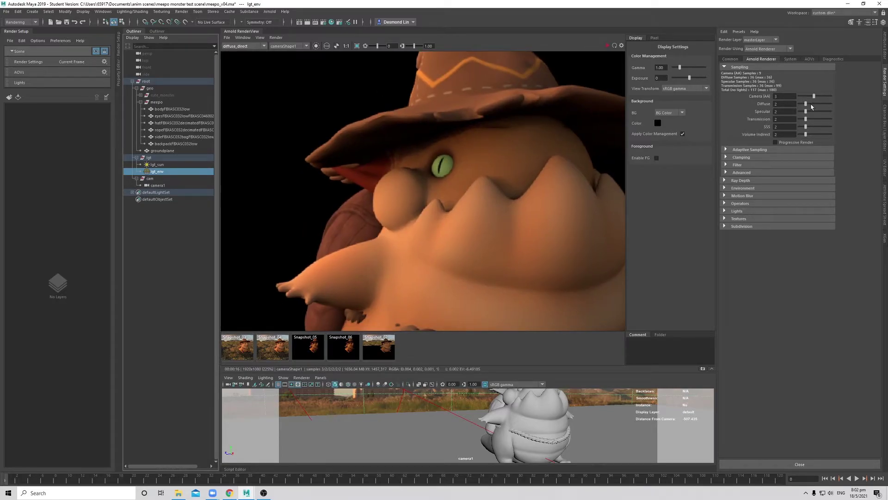
{"action": "scroll", "coordinate": [468, 134], "scroll_direction": "up", "scroll_amount": 5}
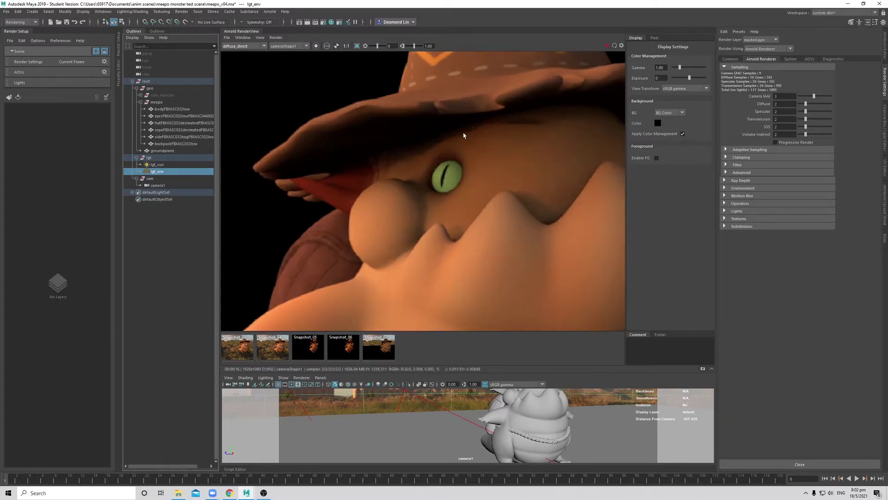
{"action": "left_click", "coordinate": [244, 46]}
{"action": "left_click", "coordinate": [241, 72]}
{"action": "scroll", "coordinate": [405, 186], "scroll_direction": "down", "scroll_amount": 3}
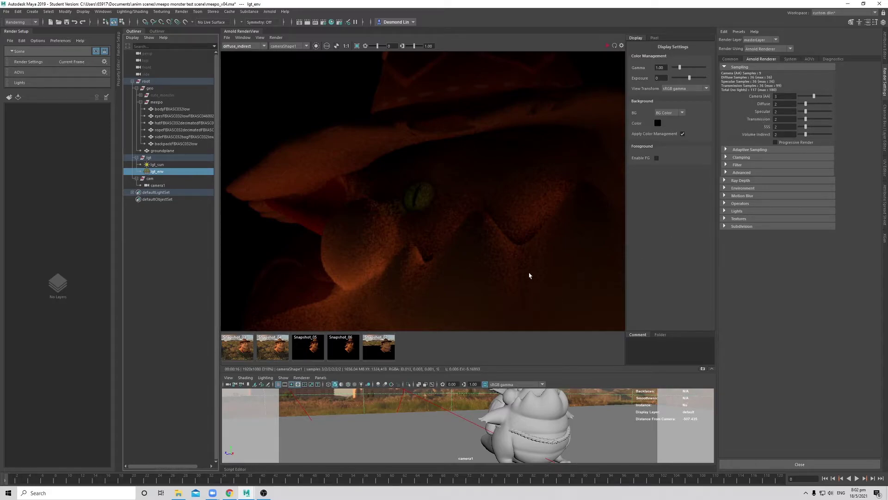
Store Snapshot_08 of the noisy diffuse_indirect render and select the Diffuse samples value.
{"action": "middle_click_drag", "start_coordinate": [530, 276], "coordinate": [539, 287]}
{"action": "left_click", "coordinate": [703, 369]}
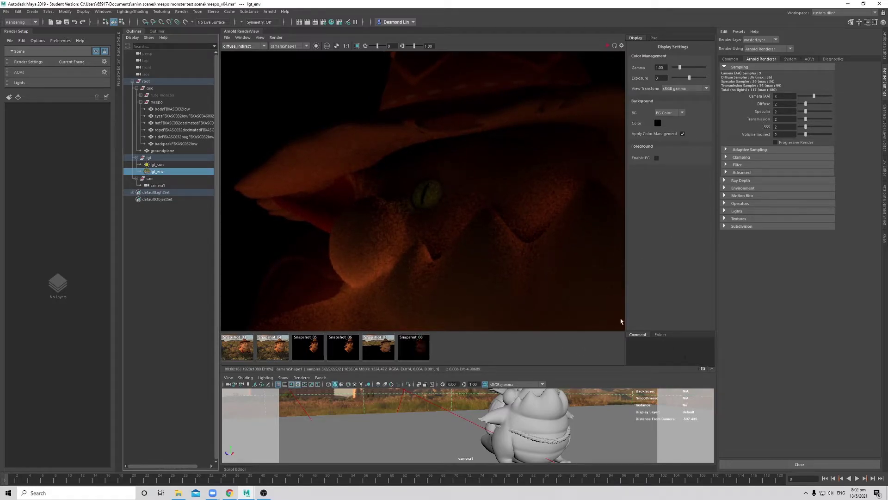
{"action": "middle_click_drag", "start_coordinate": [469, 248], "coordinate": [464, 257]}
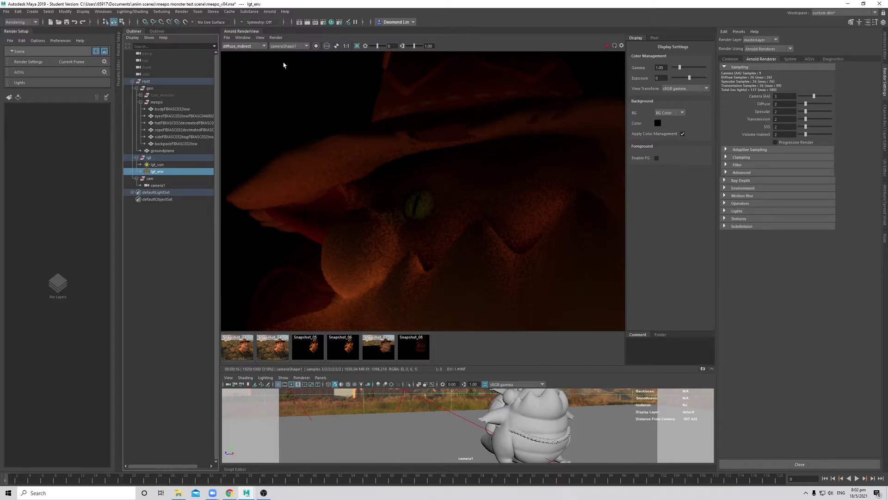
{"action": "left_click", "coordinate": [786, 103]}
{"action": "left_click_drag", "start_coordinate": [787, 106], "coordinate": [753, 111]}
Set Arnold Diffuse samples to 4 and check the re-render against Snapshot_08.
{"action": "type", "text": "4"}
{"action": "key", "text": "Return"}
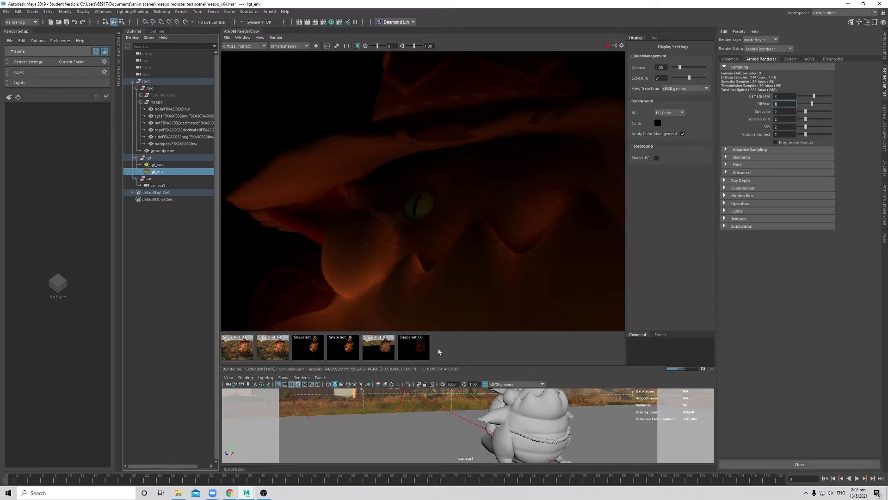
{"action": "left_click", "coordinate": [417, 350]}
{"action": "left_click", "coordinate": [415, 350]}
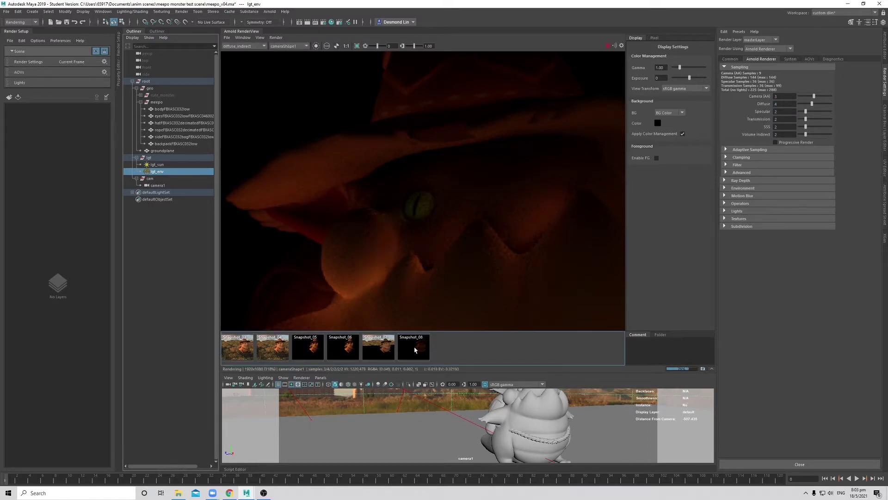
Flip repeatedly between Snapshot_08 and the live diffuse_indirect render to compare noise.
{"action": "left_click", "coordinate": [415, 351]}
{"action": "left_click", "coordinate": [415, 351]}
{"action": "left_click", "coordinate": [415, 350]}
{"action": "left_click", "coordinate": [414, 351]}
{"action": "left_click", "coordinate": [414, 352]}
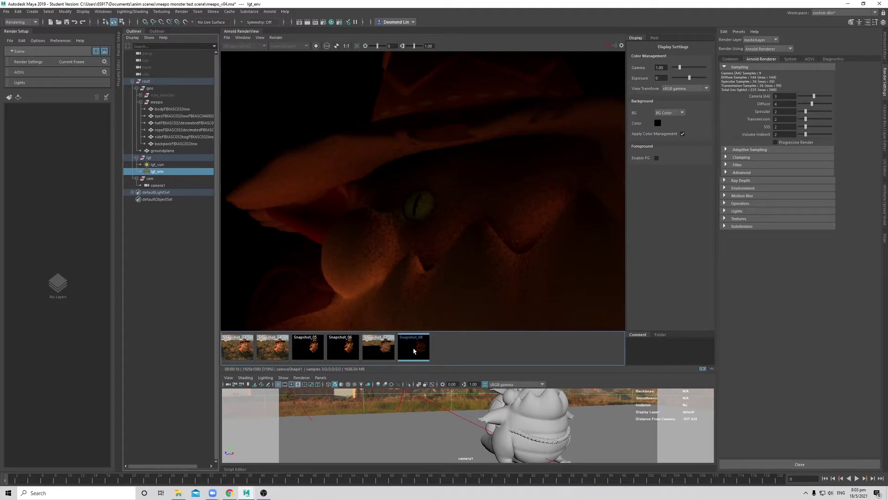
{"action": "left_click", "coordinate": [414, 352]}
{"action": "left_click", "coordinate": [414, 351]}
{"action": "left_click", "coordinate": [414, 352]}
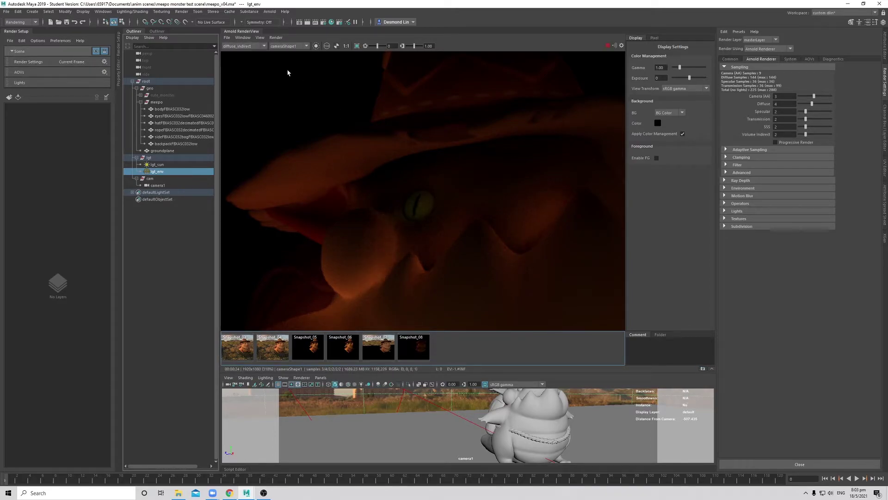
{"action": "left_click", "coordinate": [250, 46]}
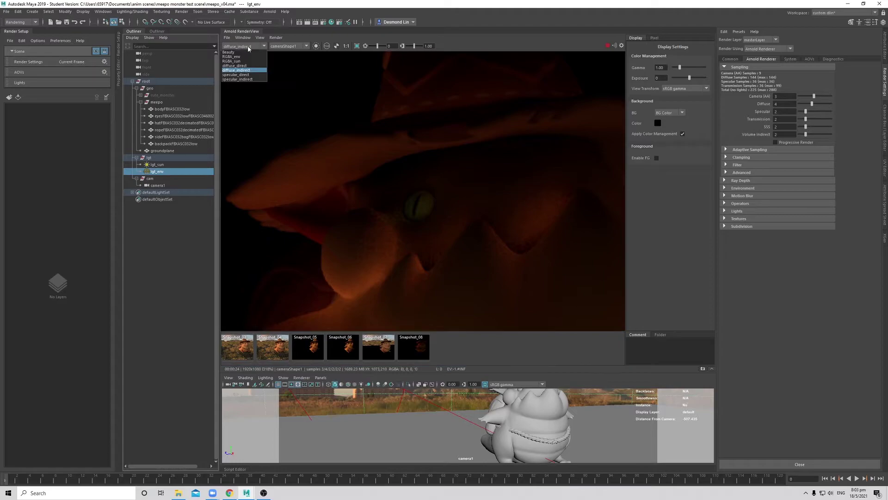
View the specular_indirect pass with Specular samples at 1 and Transmission and SSS samples at 0.
{"action": "left_click", "coordinate": [243, 79]}
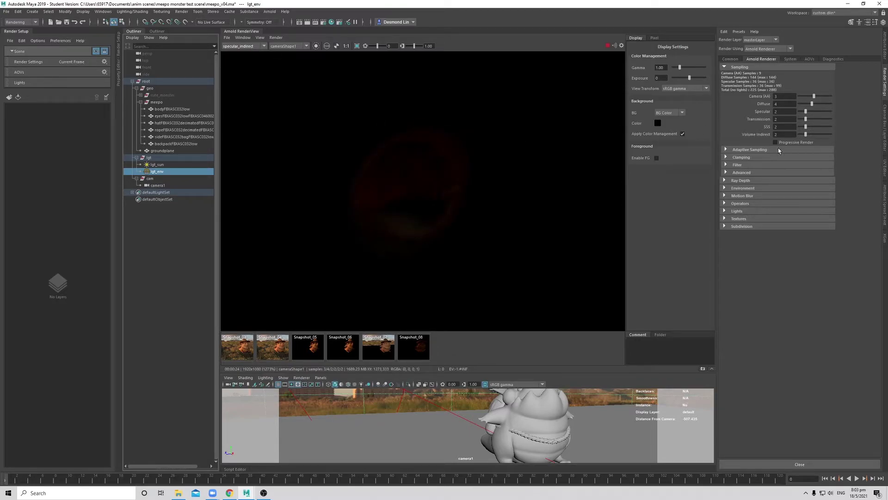
{"action": "double_click", "coordinate": [787, 111]}
{"action": "type", "text": "1"}
{"action": "key", "text": "Return"}
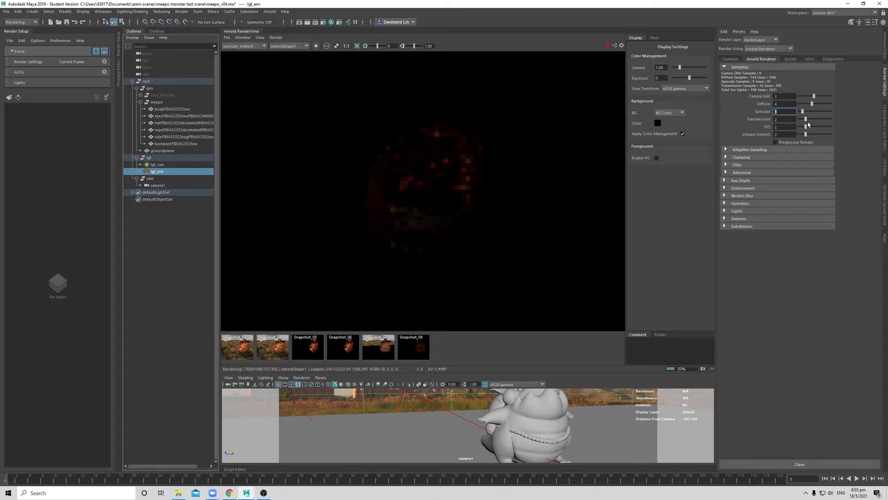
{"action": "left_click_drag", "start_coordinate": [807, 127], "coordinate": [800, 126]}
{"action": "left_click_drag", "start_coordinate": [806, 119], "coordinate": [799, 134]}
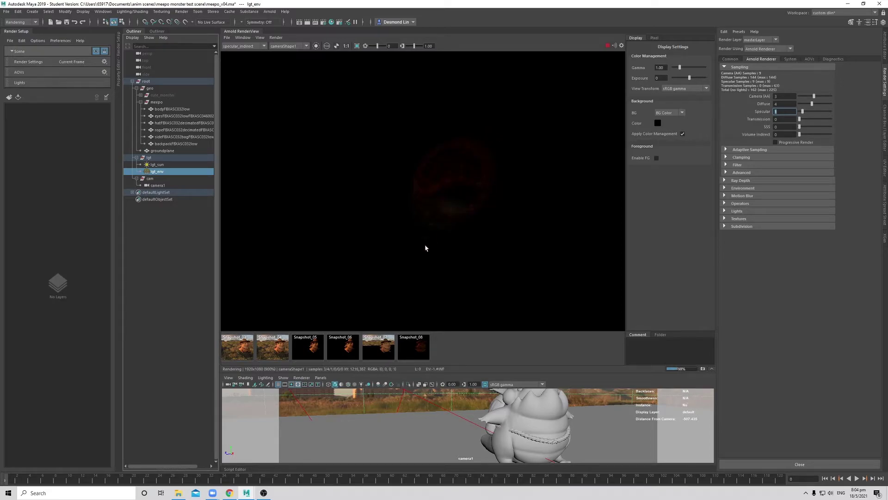
Switch RenderView back to the Beauty pass and zoom in on the character's face.
{"action": "left_click", "coordinate": [253, 46]}
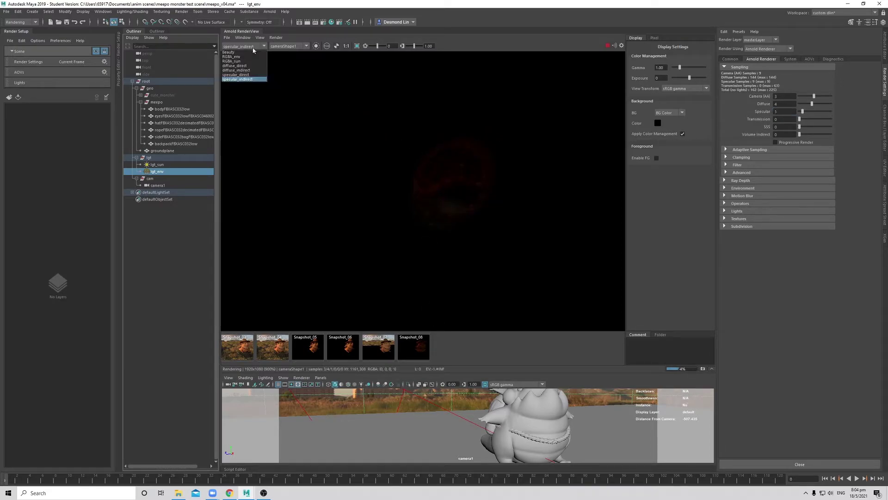
{"action": "left_click", "coordinate": [252, 53]}
{"action": "scroll", "coordinate": [458, 177], "scroll_direction": "down", "scroll_amount": 3}
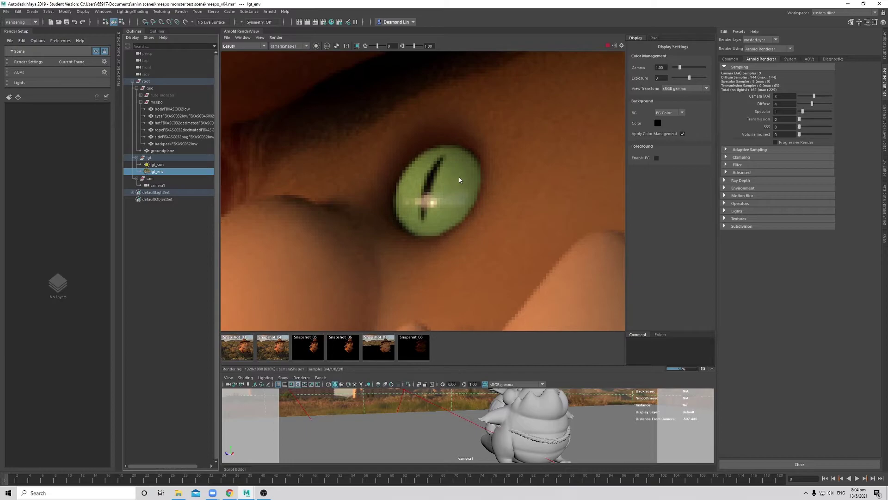
{"action": "scroll", "coordinate": [460, 177], "scroll_direction": "down", "scroll_amount": 6}
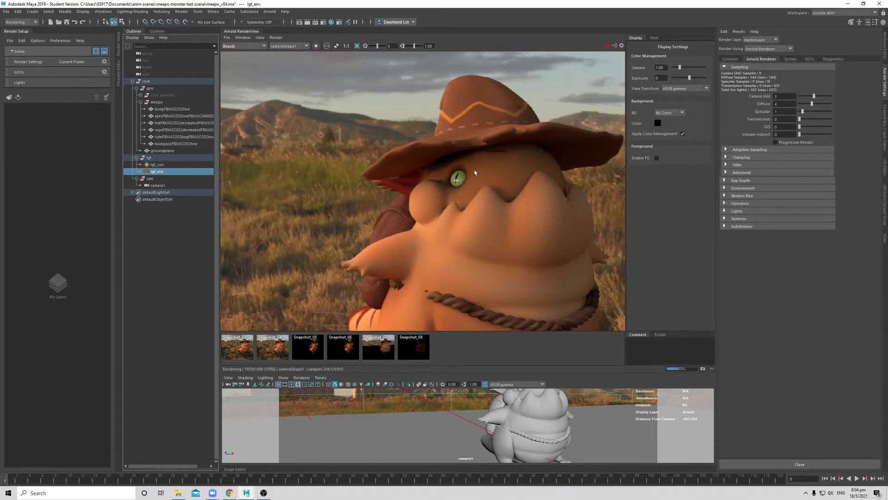
{"action": "scroll", "coordinate": [455, 216], "scroll_direction": "down", "scroll_amount": 5}
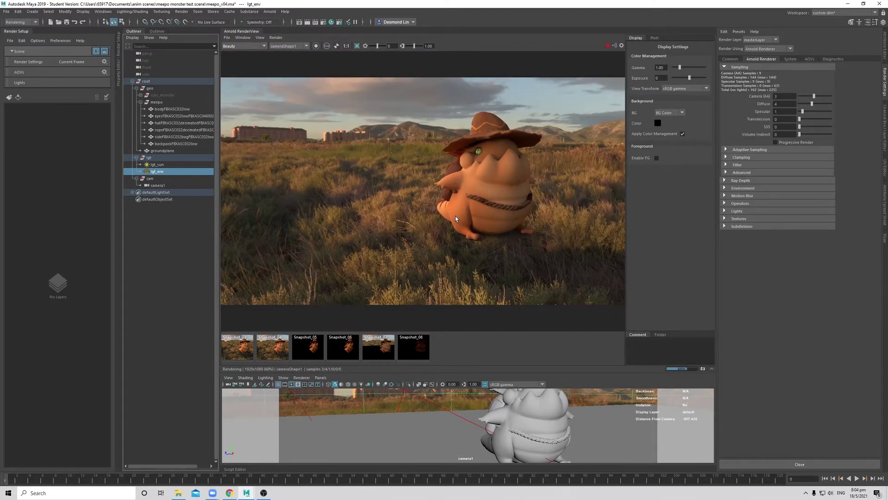
{"action": "middle_click_drag", "start_coordinate": [523, 189], "coordinate": [478, 212]}
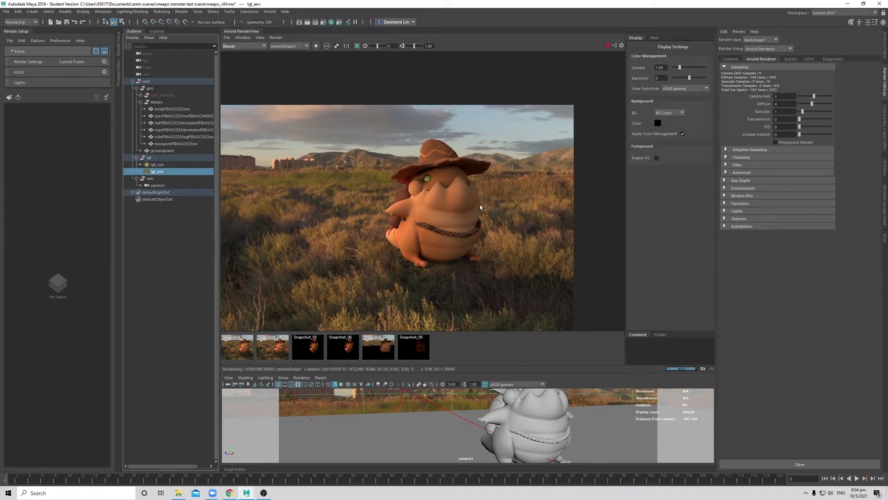
{"action": "scroll", "coordinate": [452, 187], "scroll_direction": "up", "scroll_amount": 3}
{"action": "scroll", "coordinate": [410, 151], "scroll_direction": "up", "scroll_amount": 5}
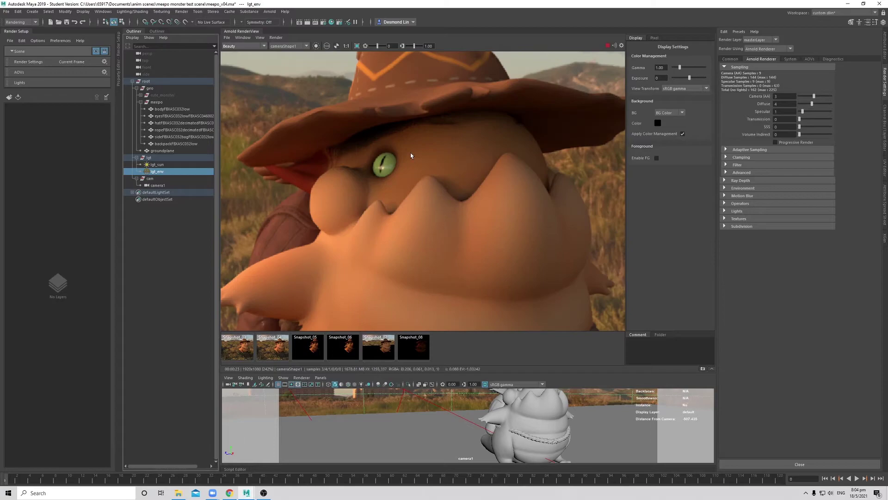
{"action": "scroll", "coordinate": [414, 149], "scroll_direction": "down", "scroll_amount": 2}
{"action": "middle_click_drag", "start_coordinate": [404, 145], "coordinate": [430, 155]}
{"action": "scroll", "coordinate": [430, 154], "scroll_direction": "down", "scroll_amount": 1}
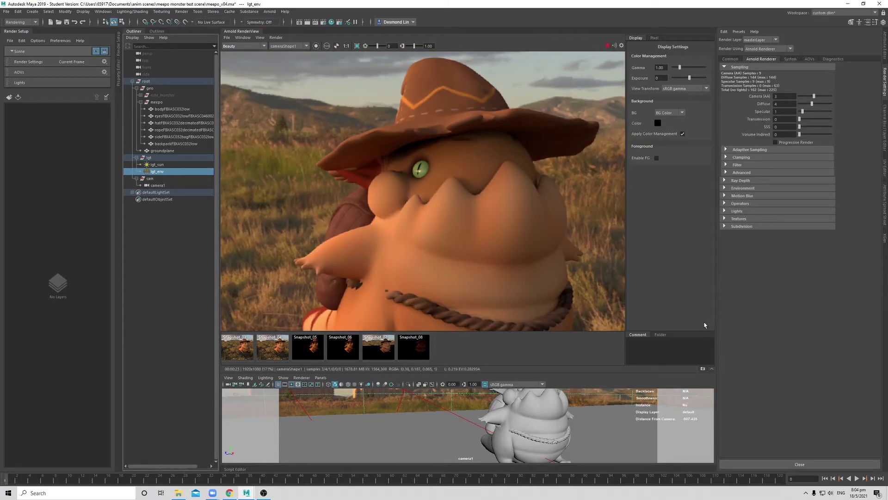
Store a snapshot of the render and compare it with earlier snapshots up close.
{"action": "left_click", "coordinate": [703, 369]}
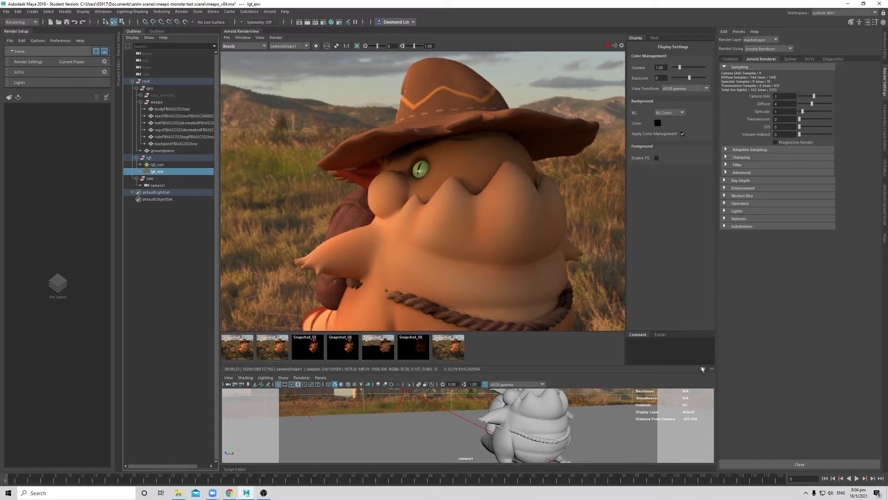
{"action": "left_click", "coordinate": [241, 353]}
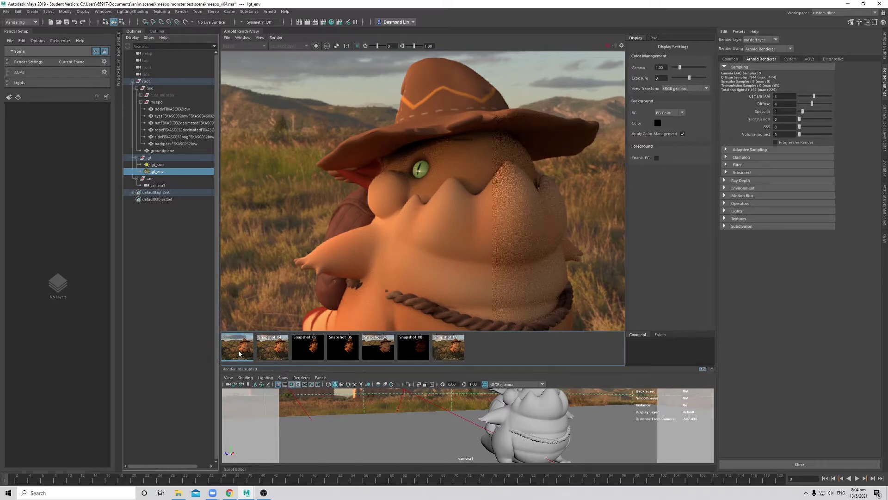
{"action": "left_click", "coordinate": [240, 354]}
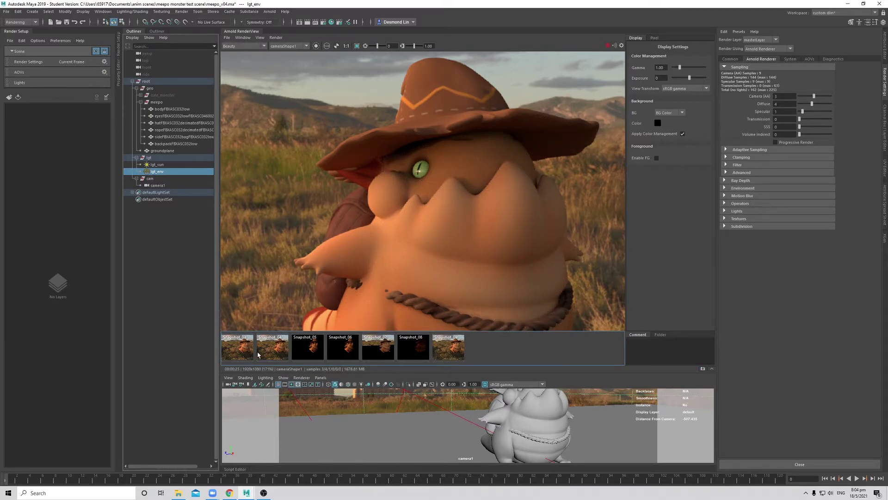
{"action": "scroll", "coordinate": [446, 155], "scroll_direction": "up", "scroll_amount": 2}
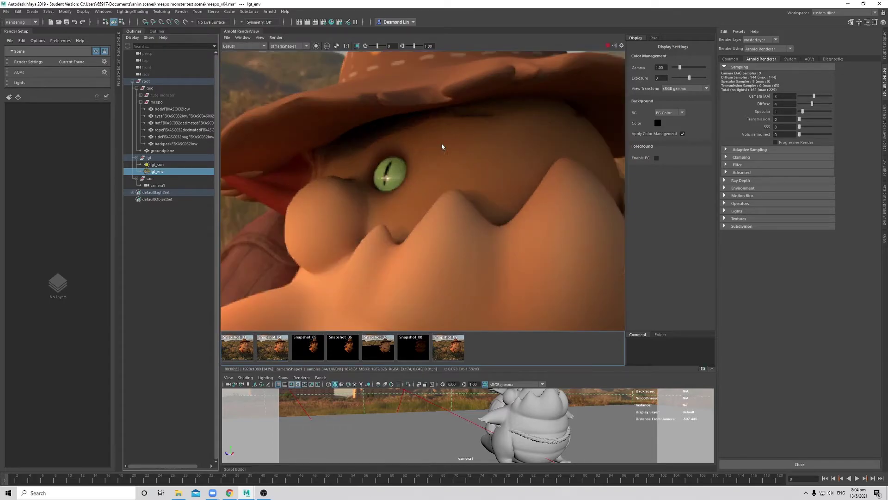
{"action": "middle_click_drag", "start_coordinate": [441, 145], "coordinate": [419, 186]}
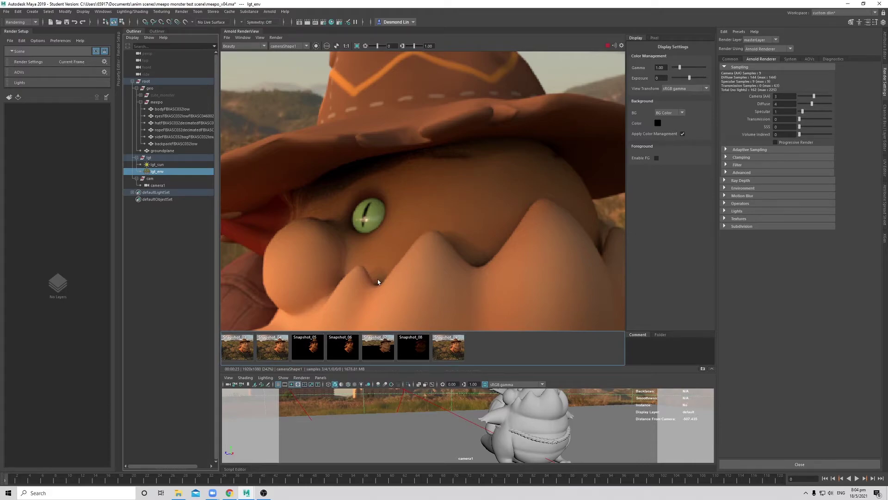
{"action": "scroll", "coordinate": [377, 279], "scroll_direction": "down", "scroll_amount": 2}
{"action": "left_click", "coordinate": [276, 338]}
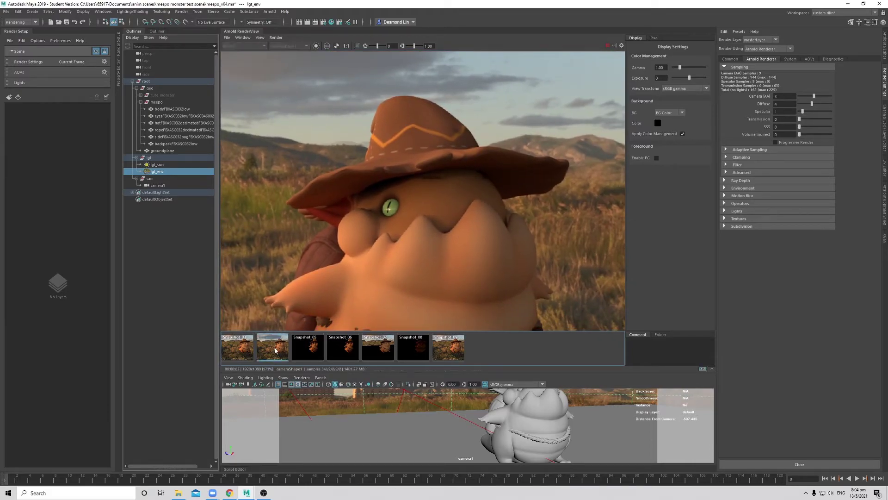
{"action": "scroll", "coordinate": [418, 234], "scroll_direction": "down", "scroll_amount": 1}
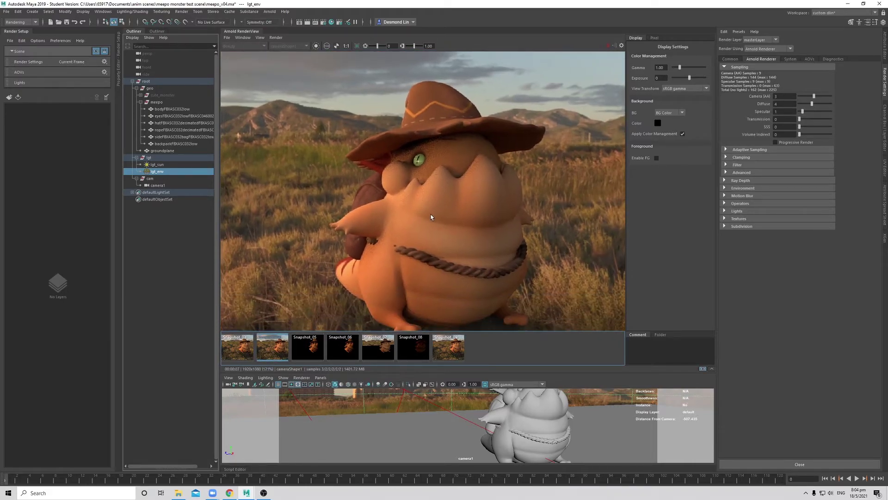
{"action": "middle_click_drag", "start_coordinate": [421, 239], "coordinate": [425, 203]}
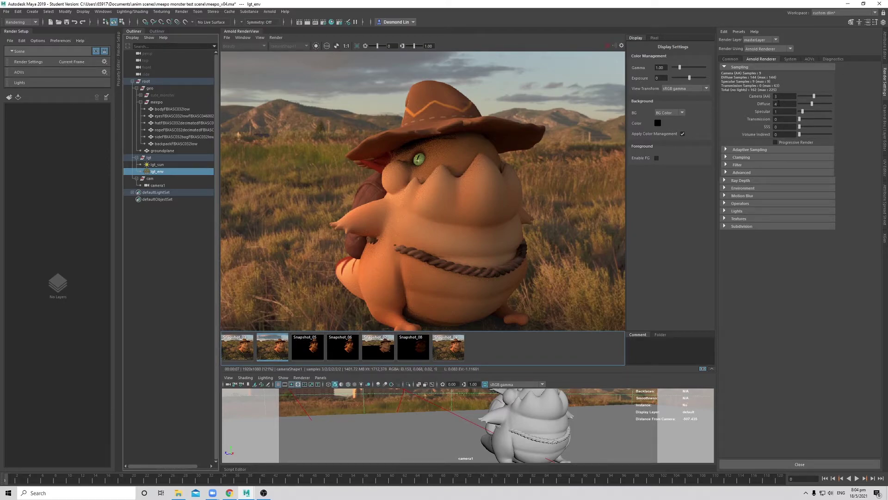
{"action": "left_click", "coordinate": [272, 351]}
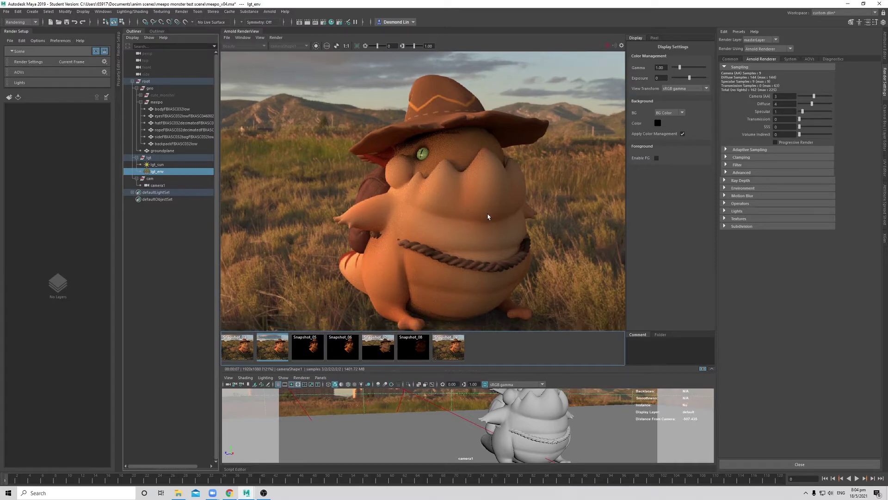
{"action": "left_click", "coordinate": [272, 351]}
Inspect the face close up, then fit the whole Beauty frame back into view.
{"action": "scroll", "coordinate": [450, 179], "scroll_direction": "down", "scroll_amount": 1}
{"action": "scroll", "coordinate": [467, 178], "scroll_direction": "down", "scroll_amount": 1}
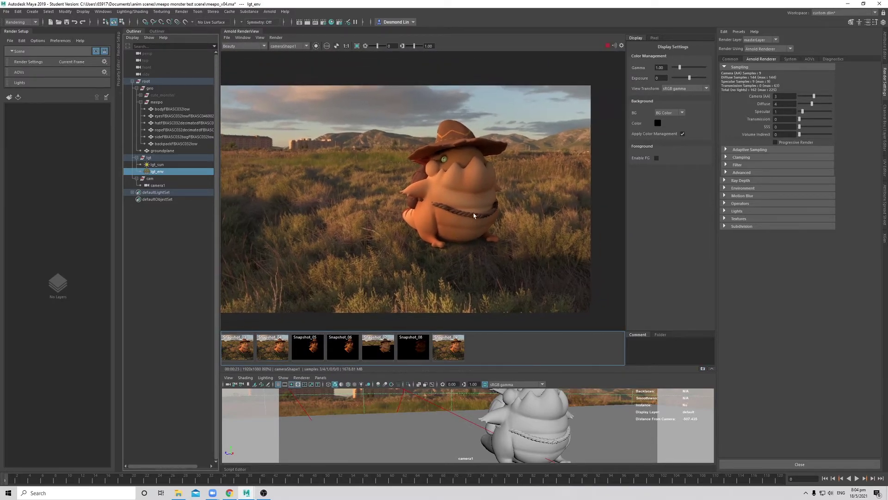
{"action": "scroll", "coordinate": [494, 195], "scroll_direction": "up", "scroll_amount": 1}
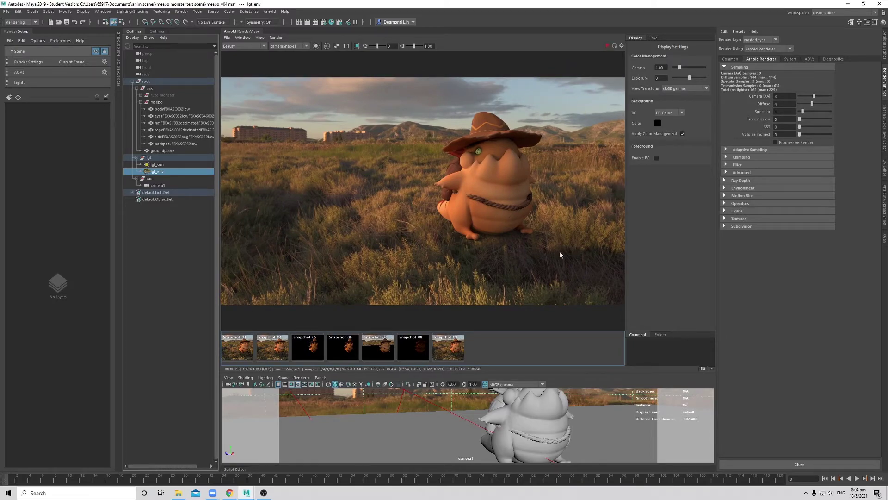
{"action": "scroll", "coordinate": [478, 264], "scroll_direction": "up", "scroll_amount": 1}
{"action": "scroll", "coordinate": [518, 189], "scroll_direction": "up", "scroll_amount": 2}
{"action": "scroll", "coordinate": [397, 202], "scroll_direction": "up", "scroll_amount": 1}
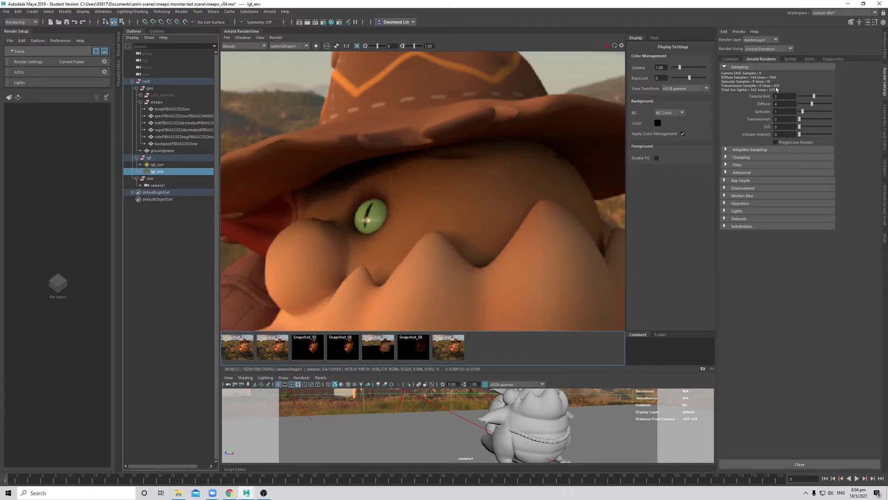
{"action": "middle_click_drag", "start_coordinate": [469, 179], "coordinate": [434, 177]}
{"action": "scroll", "coordinate": [413, 169], "scroll_direction": "down", "scroll_amount": 5}
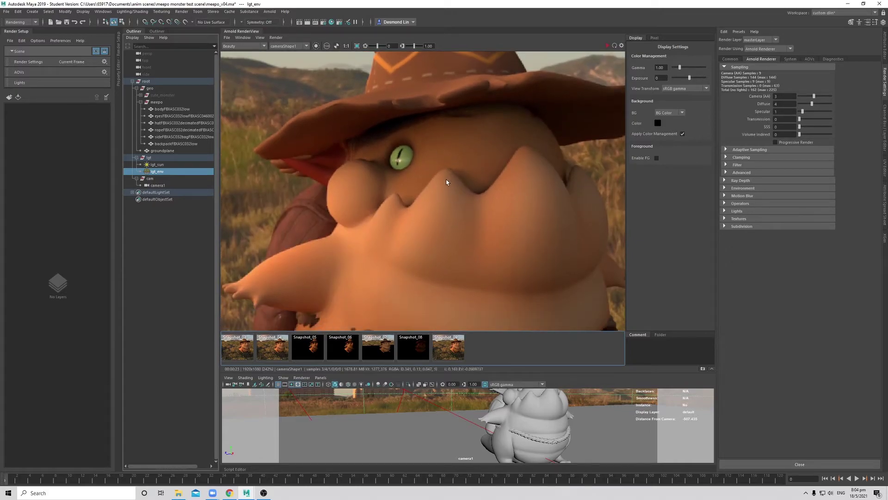
{"action": "middle_click_drag", "start_coordinate": [519, 182], "coordinate": [426, 195]}
{"action": "key", "text": "f"}
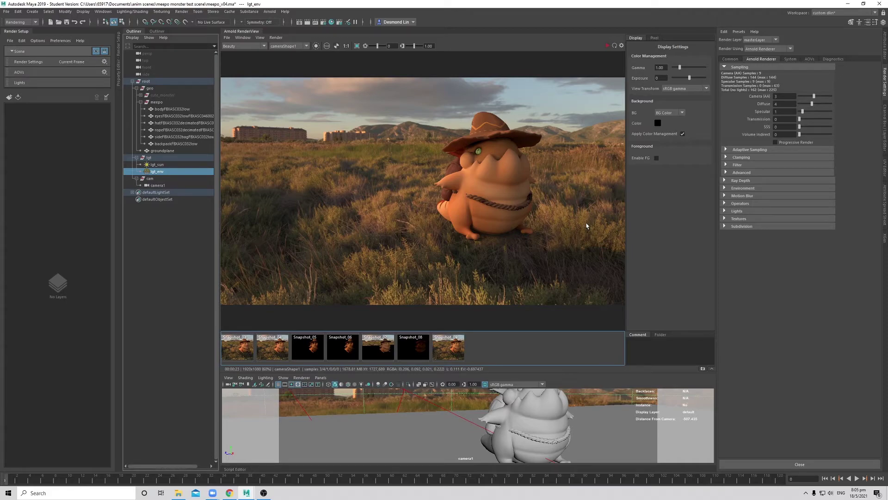
Show the Denoiser section in the AOVs tab of Render Settings.
{"action": "scroll", "coordinate": [504, 179], "scroll_direction": "up", "scroll_amount": 6}
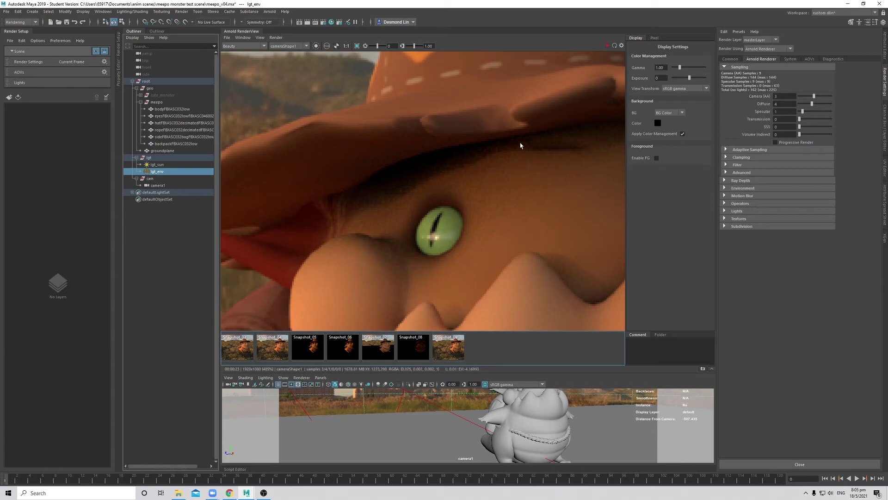
{"action": "scroll", "coordinate": [491, 189], "scroll_direction": "down", "scroll_amount": 2}
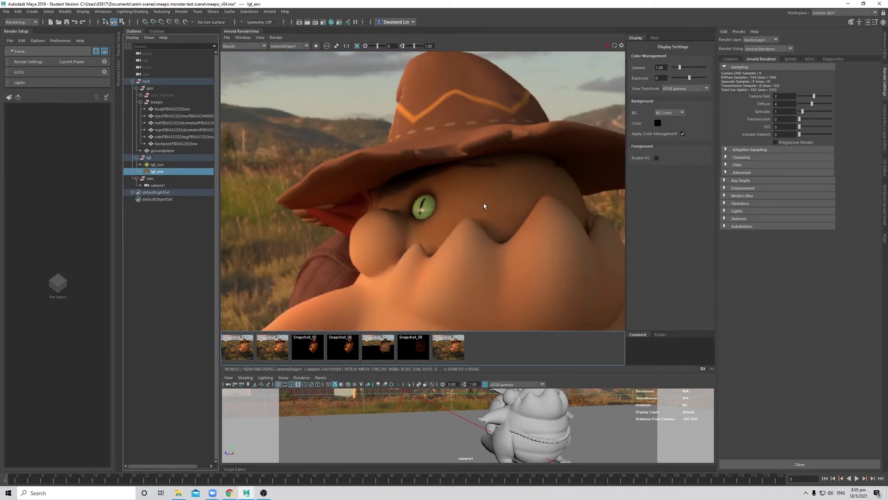
{"action": "scroll", "coordinate": [484, 205], "scroll_direction": "down", "scroll_amount": 2}
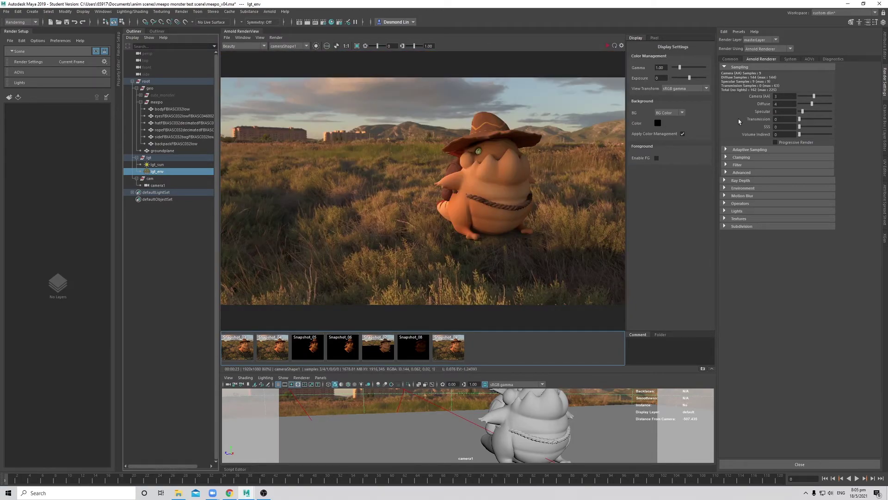
{"action": "left_click", "coordinate": [809, 60]}
{"action": "left_click", "coordinate": [734, 77]}
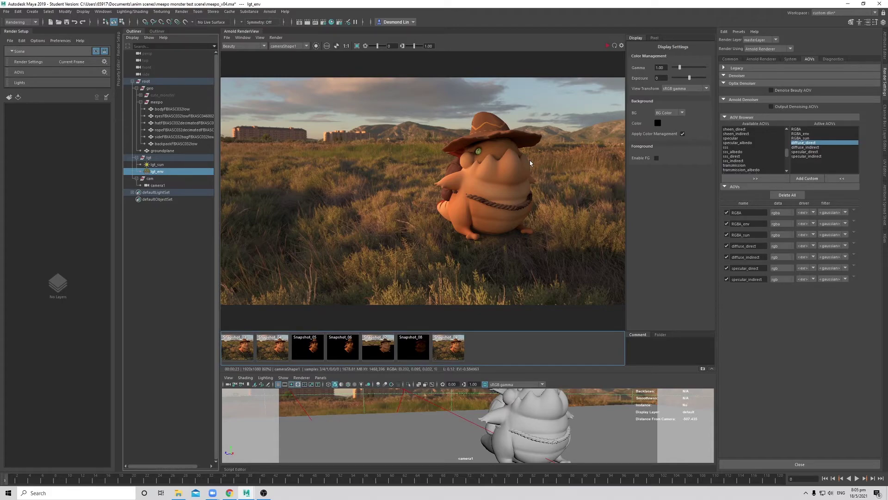
Turn on Output Denoising AOVs under Arnold Denoiser and confirm exr output with Merge AOVs.
{"action": "left_click", "coordinate": [731, 59]}
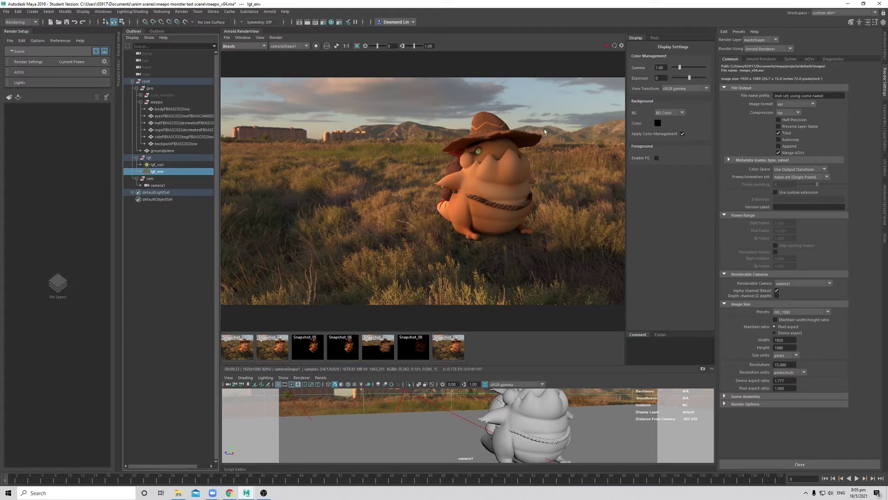
{"action": "left_click", "coordinate": [813, 64]}
{"action": "left_click", "coordinate": [797, 61]}
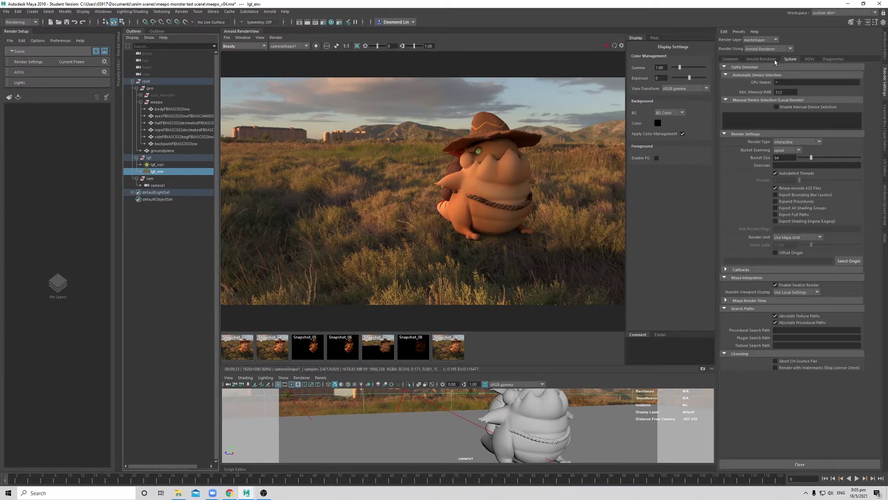
{"action": "left_click", "coordinate": [780, 60]}
{"action": "left_click", "coordinate": [809, 59]}
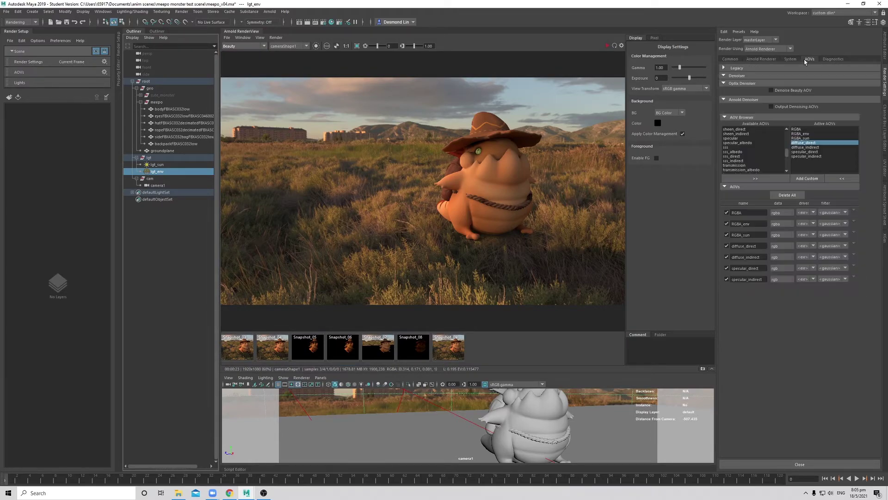
{"action": "left_click", "coordinate": [772, 107]}
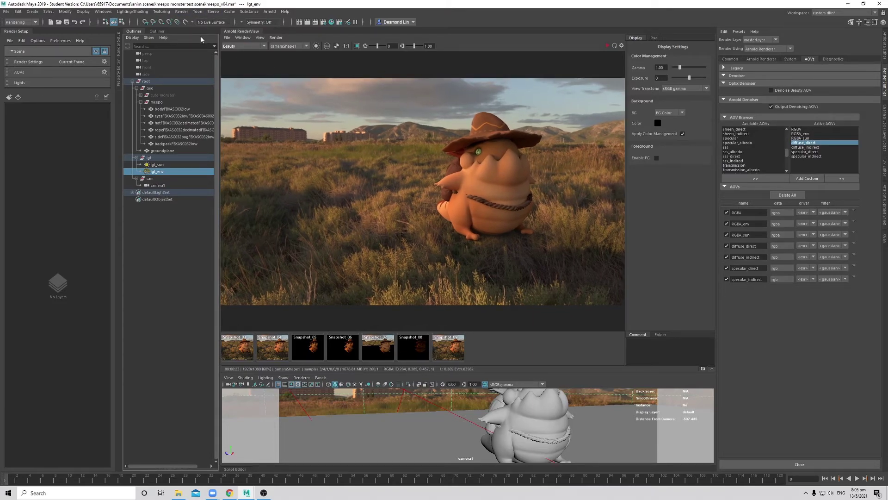
{"action": "left_click", "coordinate": [197, 12]}
{"action": "left_click", "coordinate": [732, 59]}
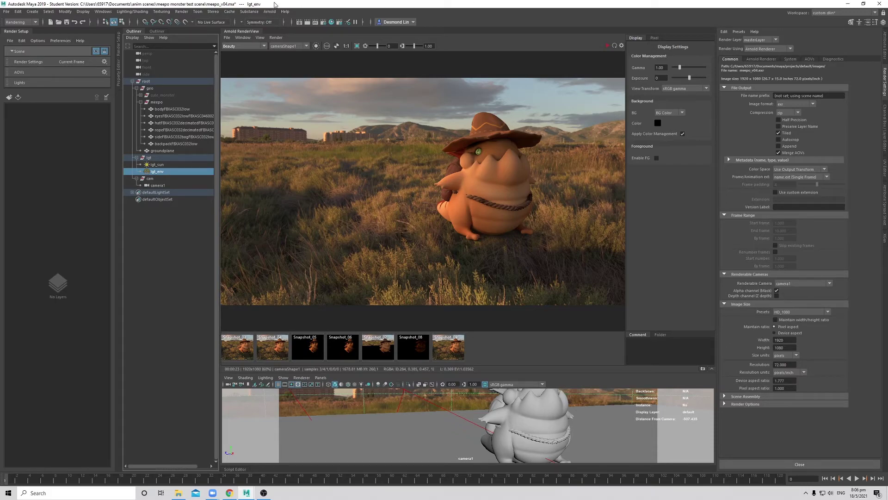
Render camera1's current frame via Render Sequence with the Desktop as output folder.
{"action": "left_click", "coordinate": [181, 12]}
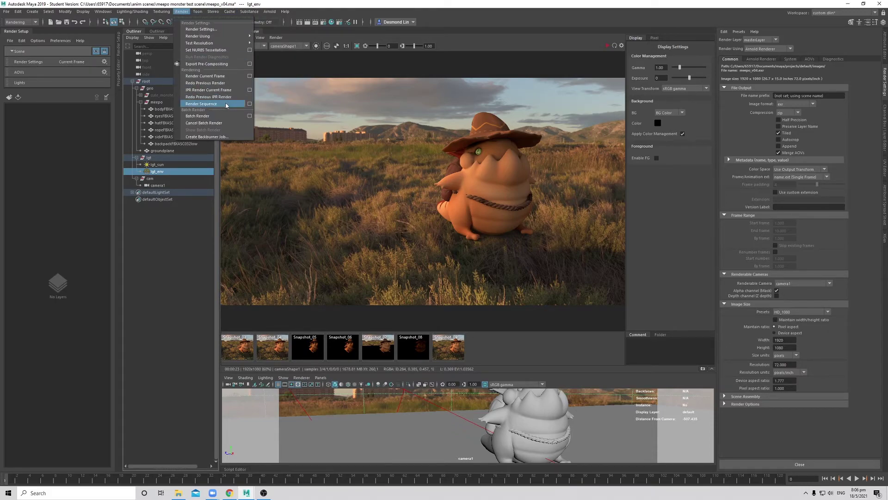
{"action": "left_click", "coordinate": [249, 104]}
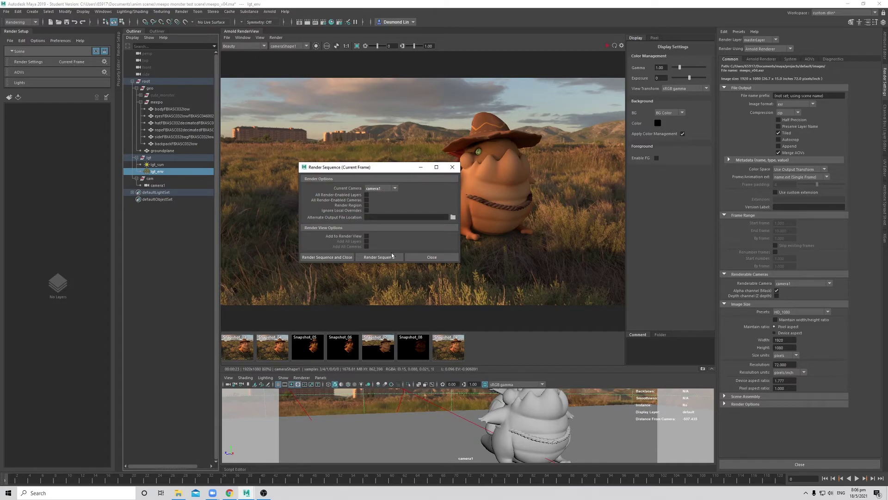
{"action": "left_click", "coordinate": [452, 218]}
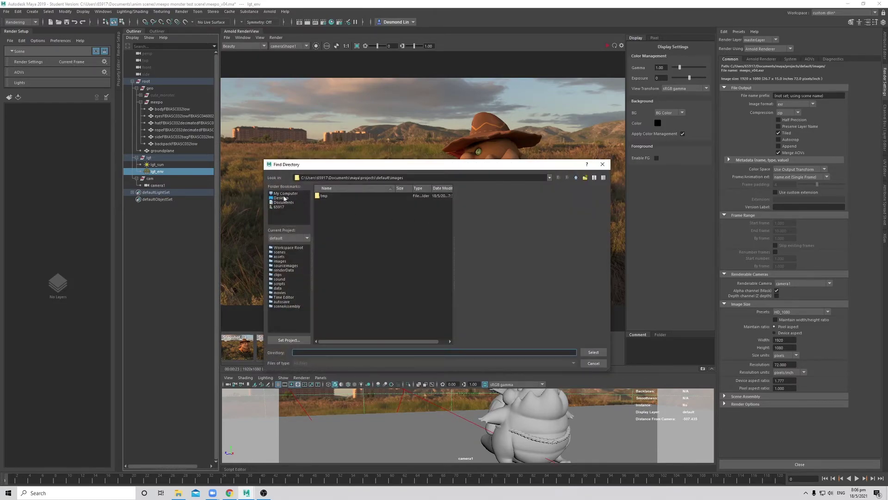
{"action": "left_click", "coordinate": [284, 198]}
{"action": "left_click", "coordinate": [593, 352]}
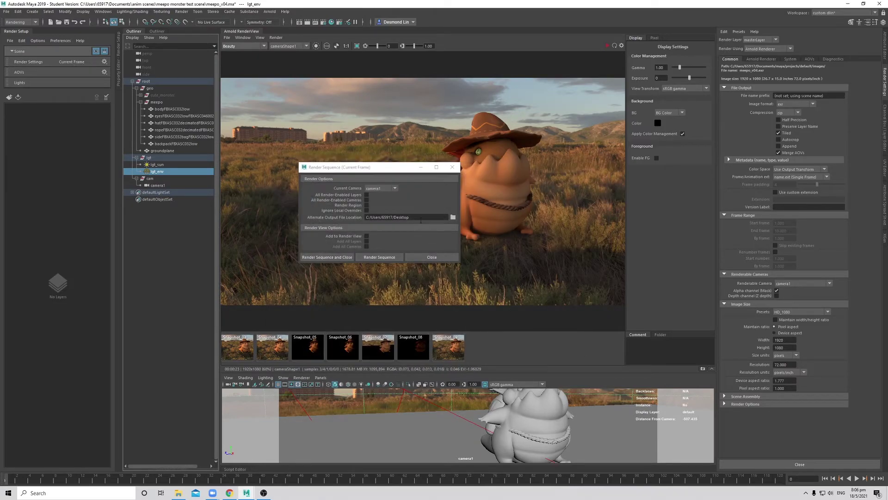
{"action": "left_click", "coordinate": [325, 258]}
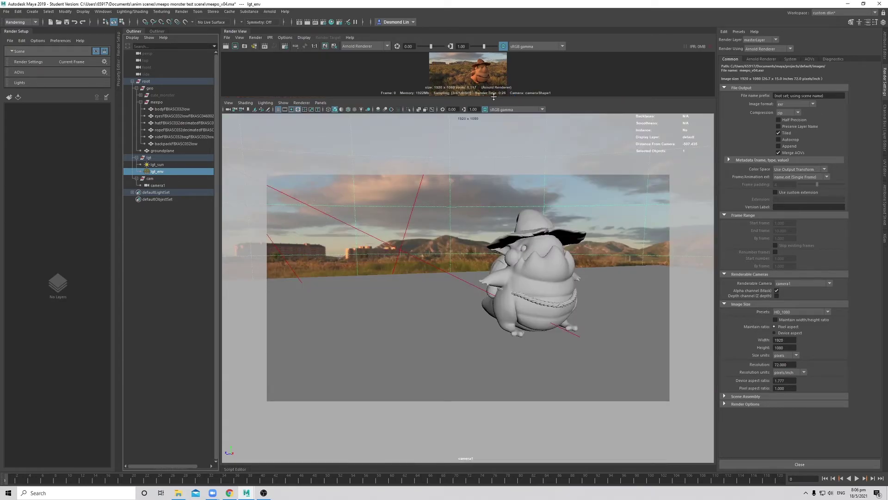
{"action": "left_click_drag", "start_coordinate": [493, 96], "coordinate": [417, 297]}
{"action": "mouse_move", "coordinate": [178, 492]}
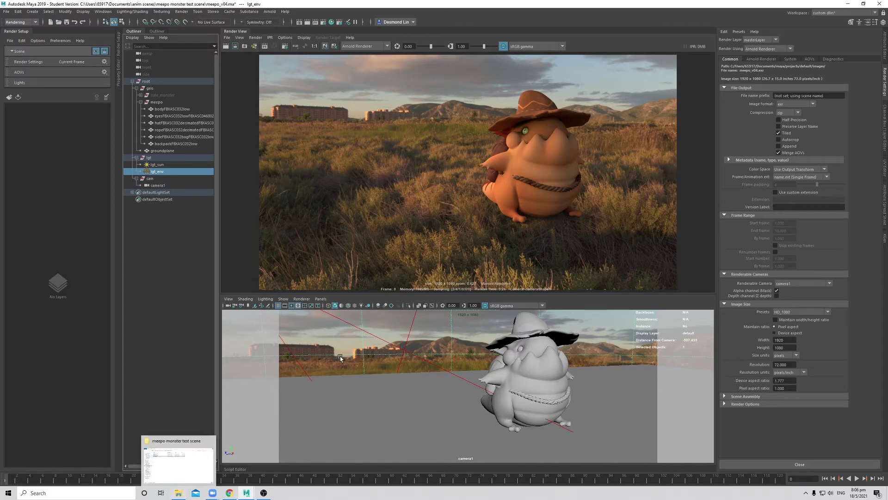
{"action": "left_click", "coordinate": [199, 460]}
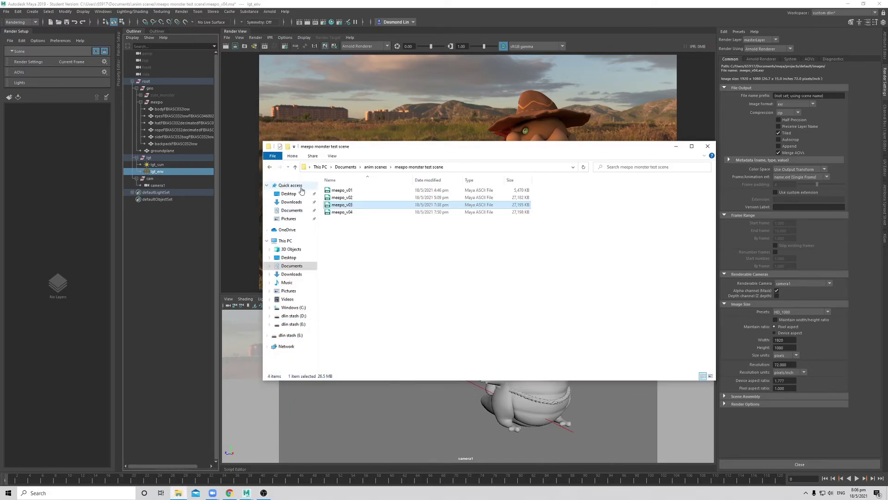
{"action": "left_click", "coordinate": [301, 195]}
{"action": "left_click_drag", "start_coordinate": [521, 154], "coordinate": [0, 121]}
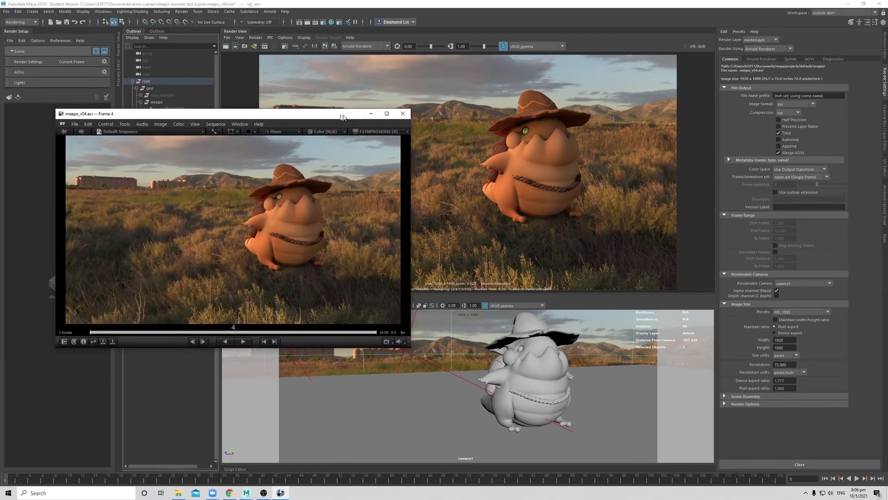
{"action": "left_click_drag", "start_coordinate": [343, 116], "coordinate": [561, 127]}
{"action": "key", "text": "super"}
{"action": "key", "text": "super"}
{"action": "scroll", "coordinate": [520, 194], "scroll_direction": "up", "scroll_amount": 10}
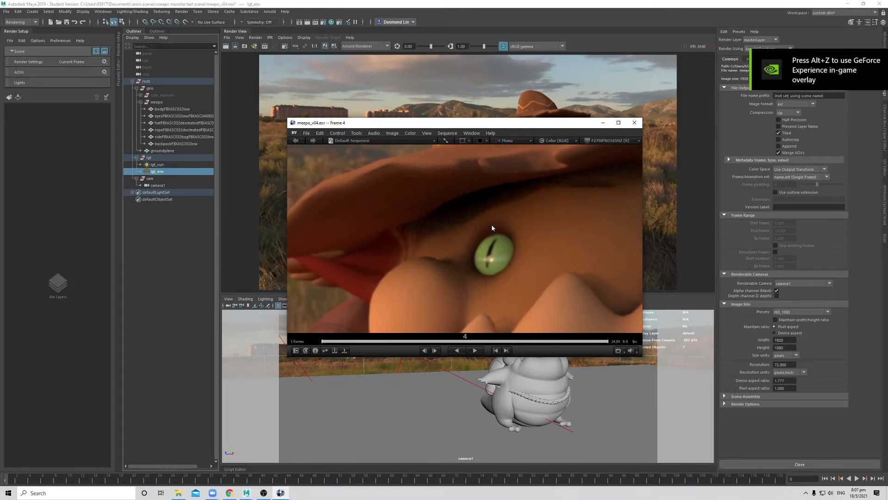
{"action": "key", "text": "f"}
{"action": "left_click_drag", "start_coordinate": [551, 128], "coordinate": [373, 136]}
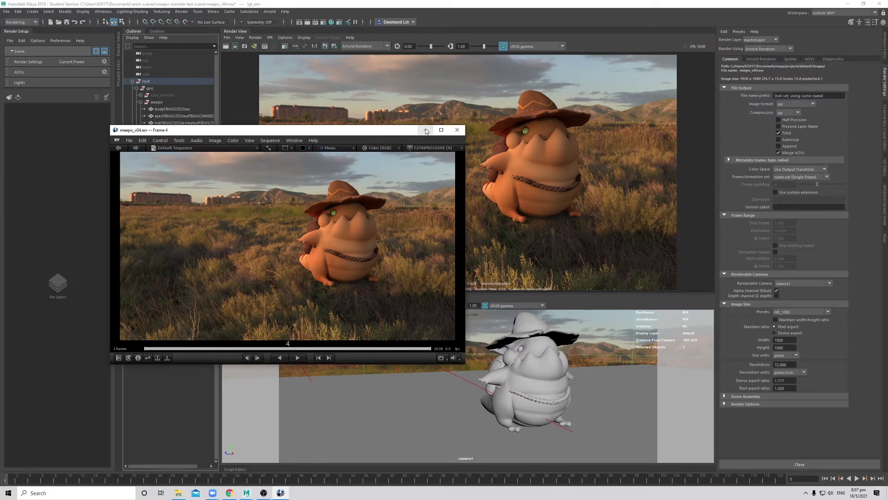
{"action": "left_click", "coordinate": [457, 130]}
{"action": "left_click", "coordinate": [270, 12]}
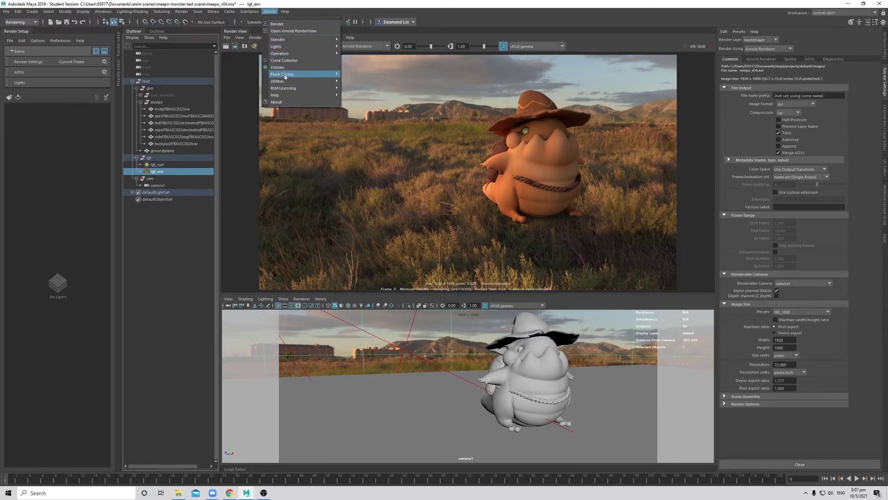
Run Arnold Denoiser (noice) on the Desktop meepo_v04.exr to produce meepo_v04_denoised.exr.
{"action": "mouse_move", "coordinate": [283, 82]}
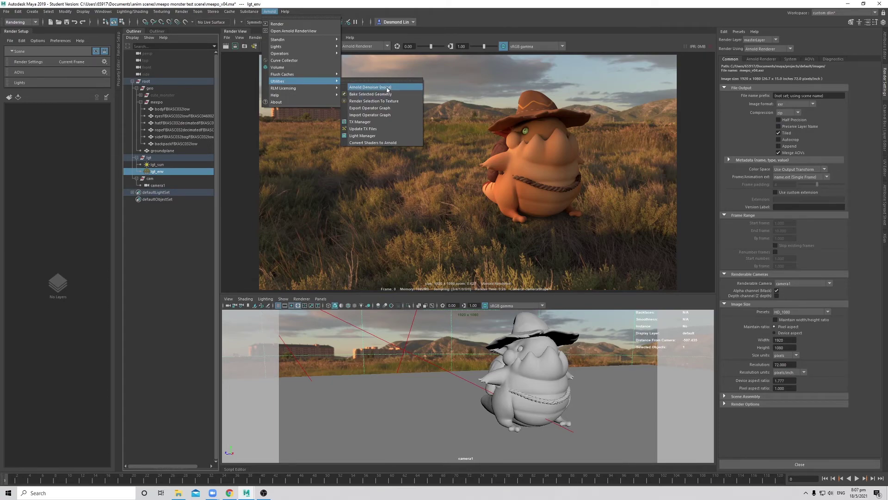
{"action": "left_click", "coordinate": [388, 88]}
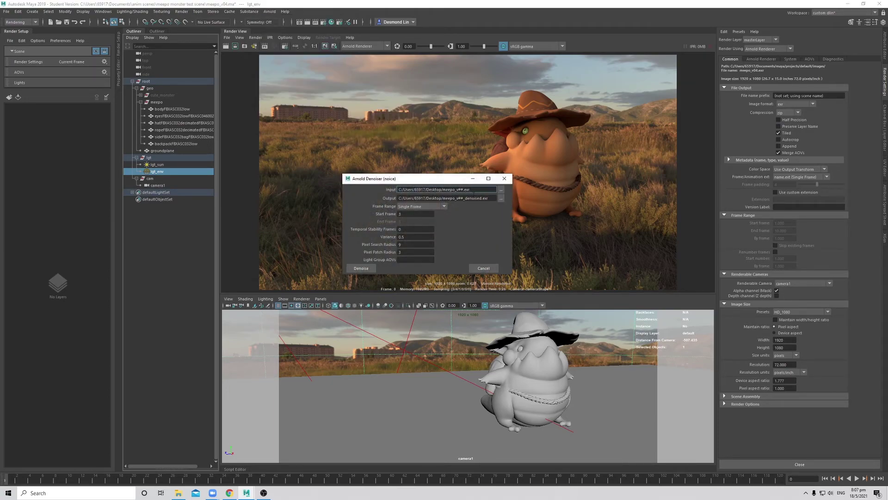
{"action": "left_click", "coordinate": [501, 190]}
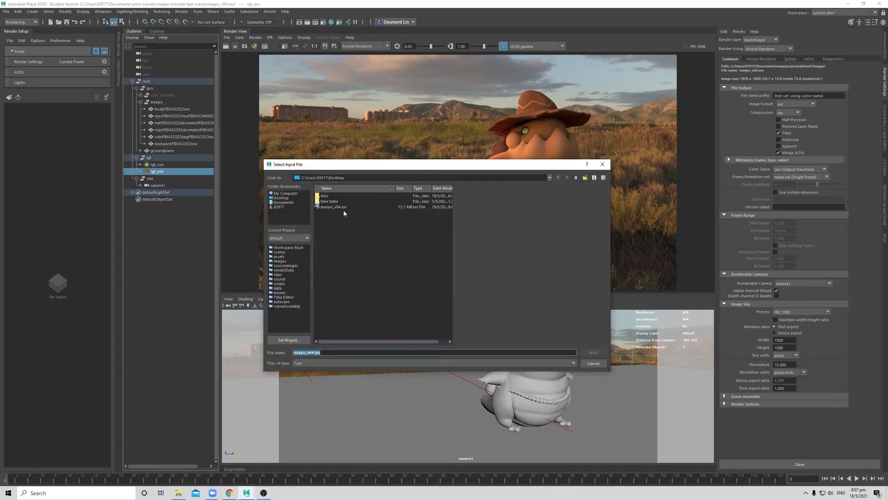
{"action": "left_click", "coordinate": [341, 208]}
{"action": "left_click", "coordinate": [594, 352]}
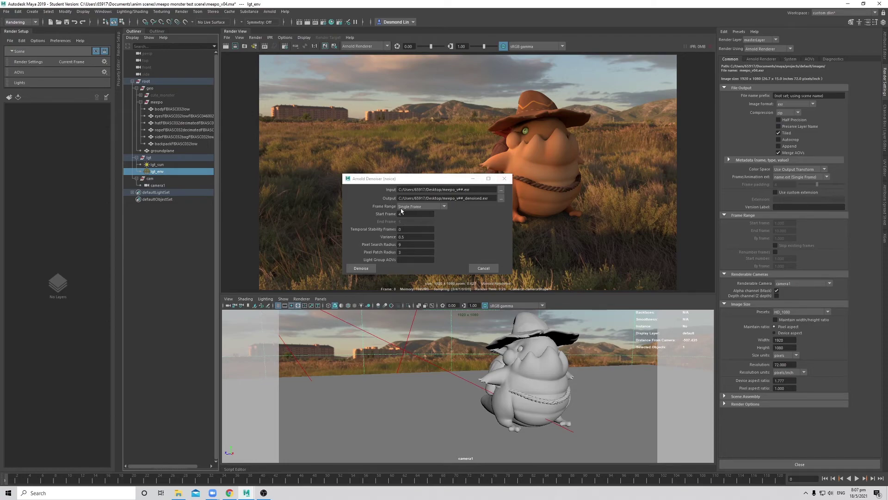
{"action": "left_click", "coordinate": [361, 269]}
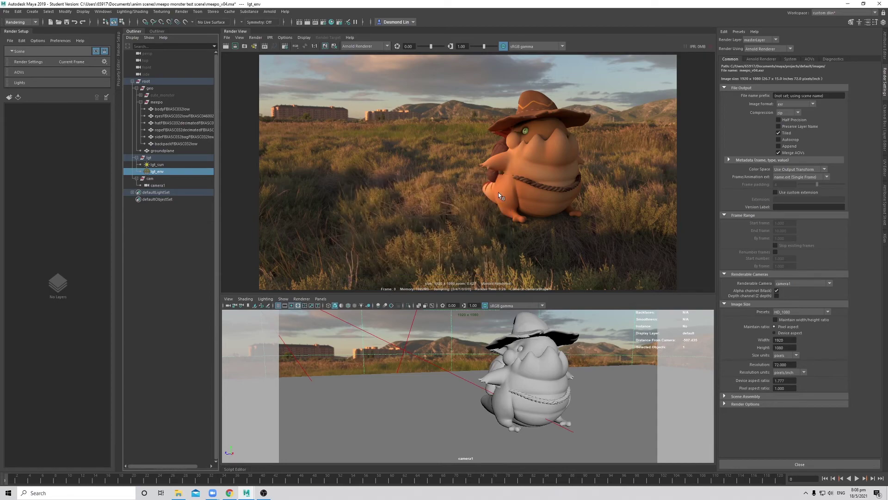
Maximize RV on meepo_v04.exr and add meepo_v04_denoised.exr as a second source.
{"action": "left_click", "coordinate": [178, 493]}
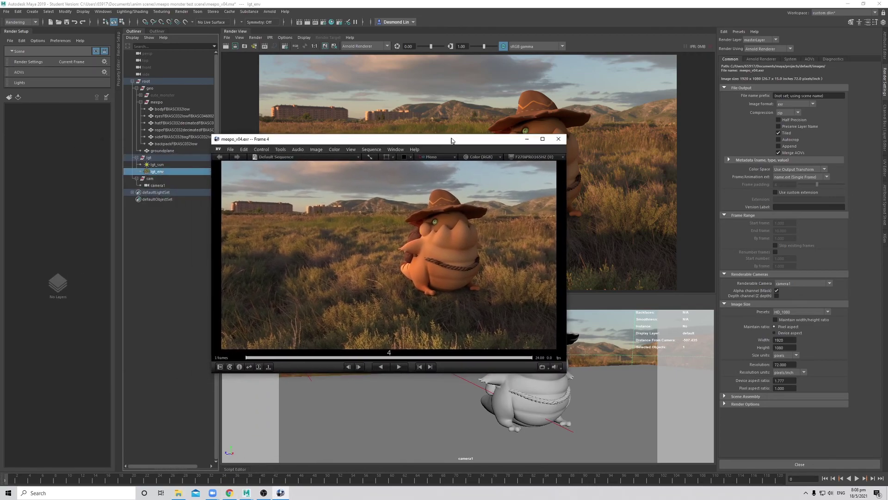
{"action": "left_click", "coordinate": [543, 139]}
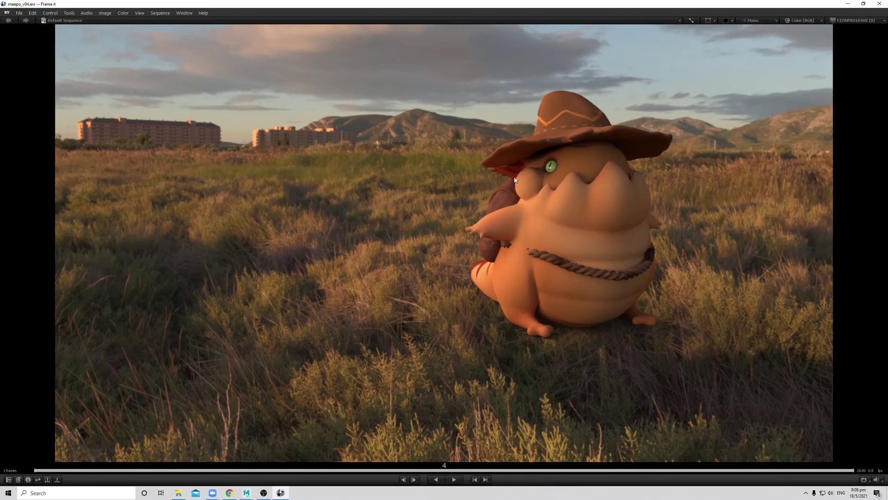
{"action": "scroll", "coordinate": [596, 181], "scroll_direction": "up", "scroll_amount": 4}
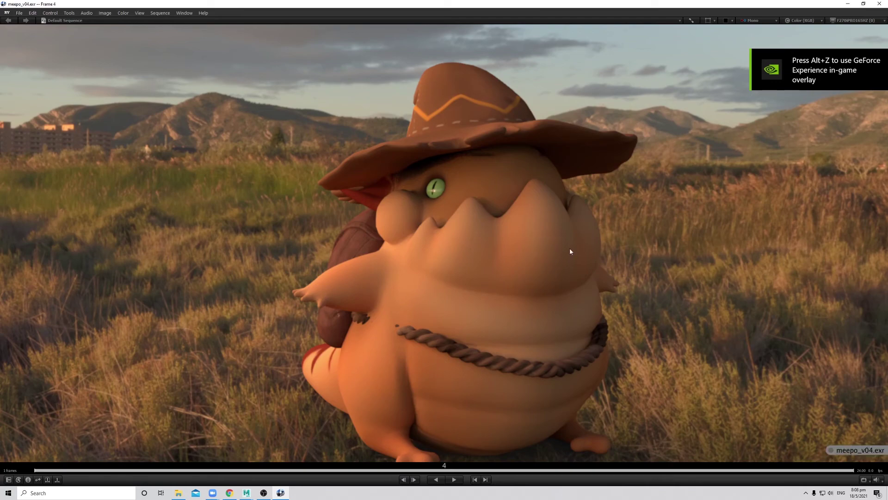
{"action": "key", "text": "alt+Tab"}
{"action": "left_click_drag", "start_coordinate": [0, 152], "coordinate": [362, 150]}
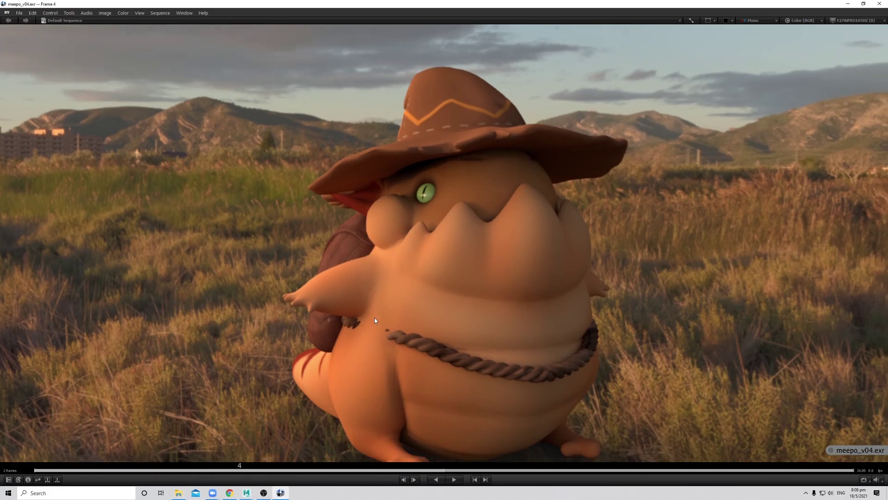
Flip between the original meepo_v04.exr and meepo_v04_denoised.exr with the arrow keys.
{"action": "key", "text": "Right"}
{"action": "key", "text": "Left"}
{"action": "key", "text": "Right"}
{"action": "key", "text": "Left"}
{"action": "key", "text": "Right"}
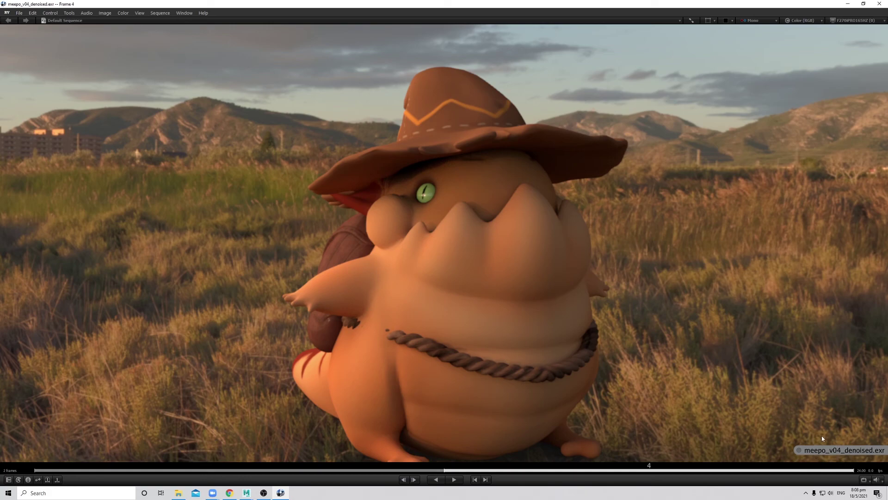
Zoom in to compare the denoised detail, then restore RV to a window moved left.
{"action": "scroll", "coordinate": [434, 206], "scroll_direction": "up", "scroll_amount": 5}
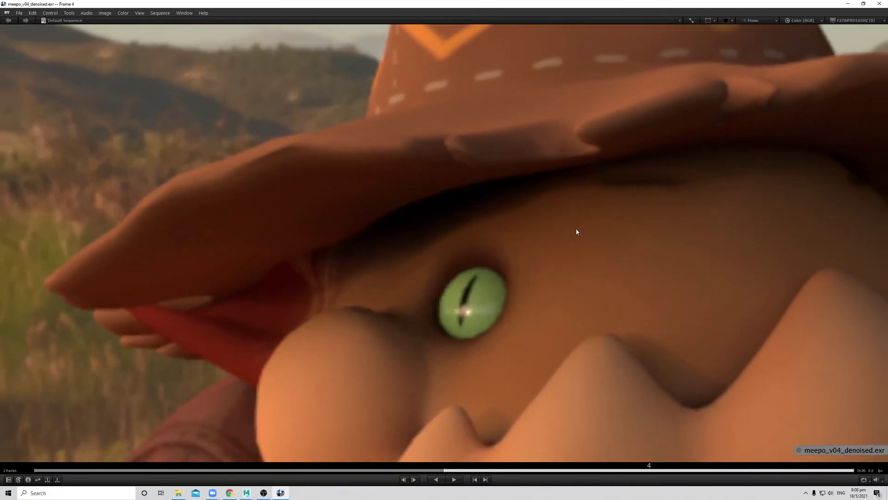
{"action": "scroll", "coordinate": [459, 180], "scroll_direction": "down", "scroll_amount": 2}
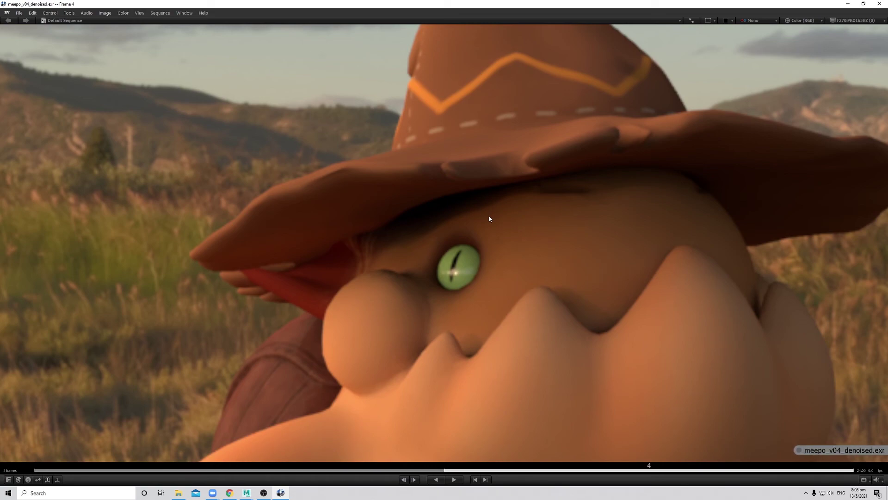
{"action": "key", "text": "f"}
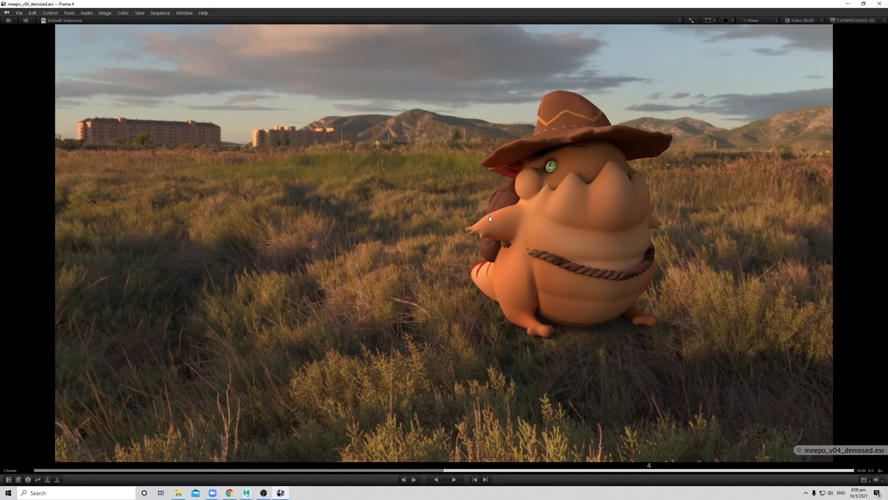
{"action": "middle_click_drag", "start_coordinate": [489, 215], "coordinate": [437, 197]}
{"action": "scroll", "coordinate": [454, 282], "scroll_direction": "up", "scroll_amount": 8}
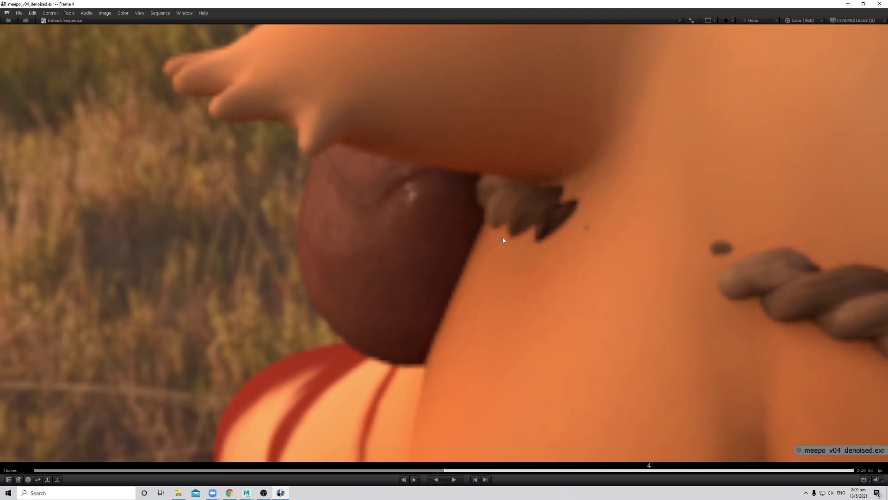
{"action": "key", "text": "f"}
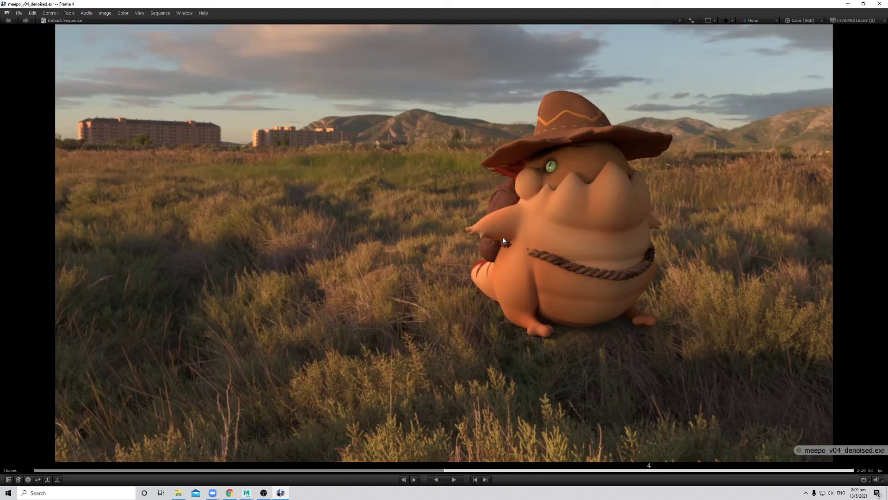
{"action": "scroll", "coordinate": [569, 173], "scroll_direction": "up", "scroll_amount": 8}
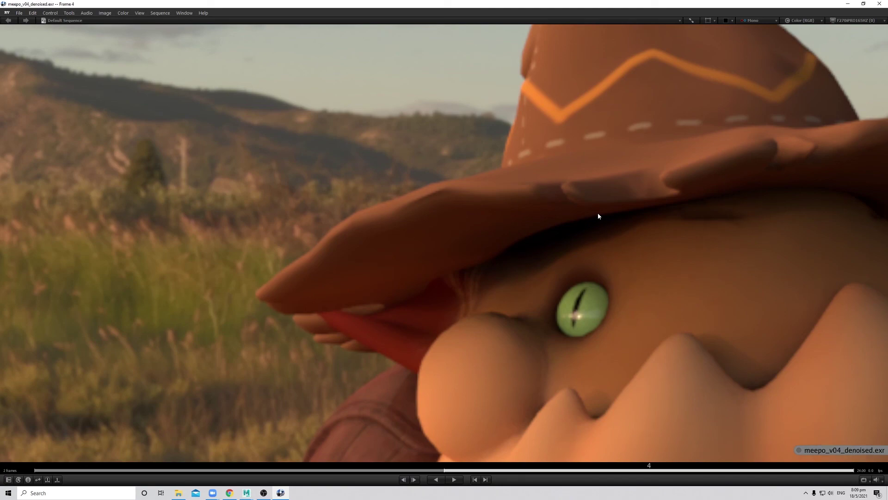
{"action": "key", "text": "f"}
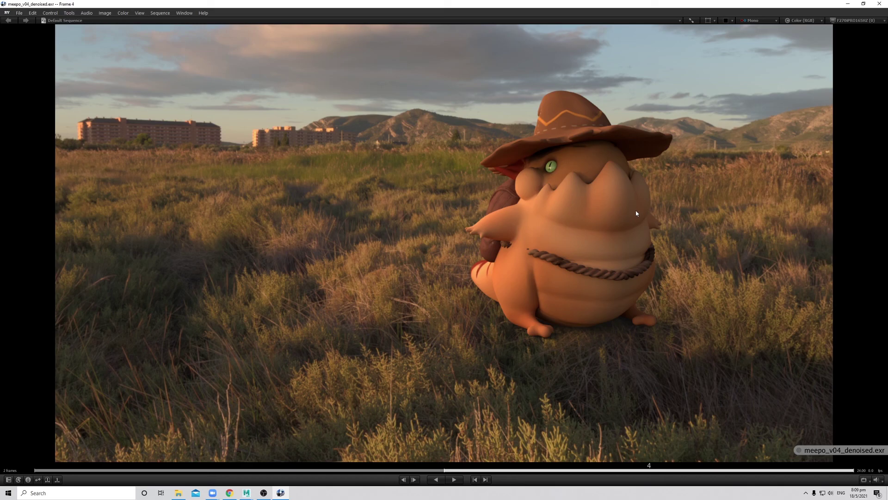
{"action": "key", "text": "ctrl+f"}
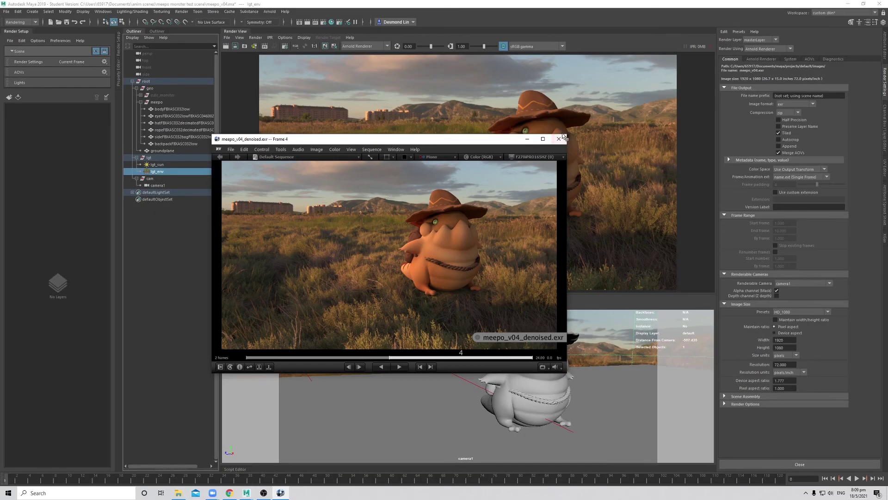
{"action": "left_click_drag", "start_coordinate": [417, 139], "coordinate": [275, 136]}
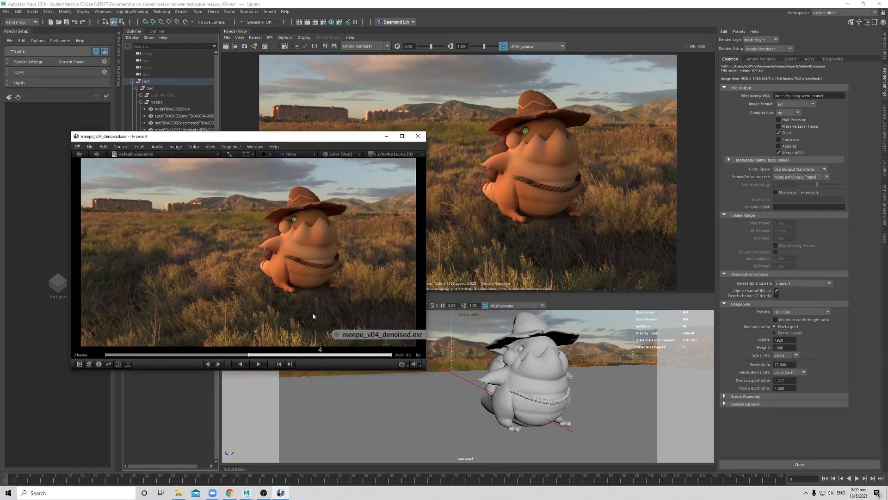